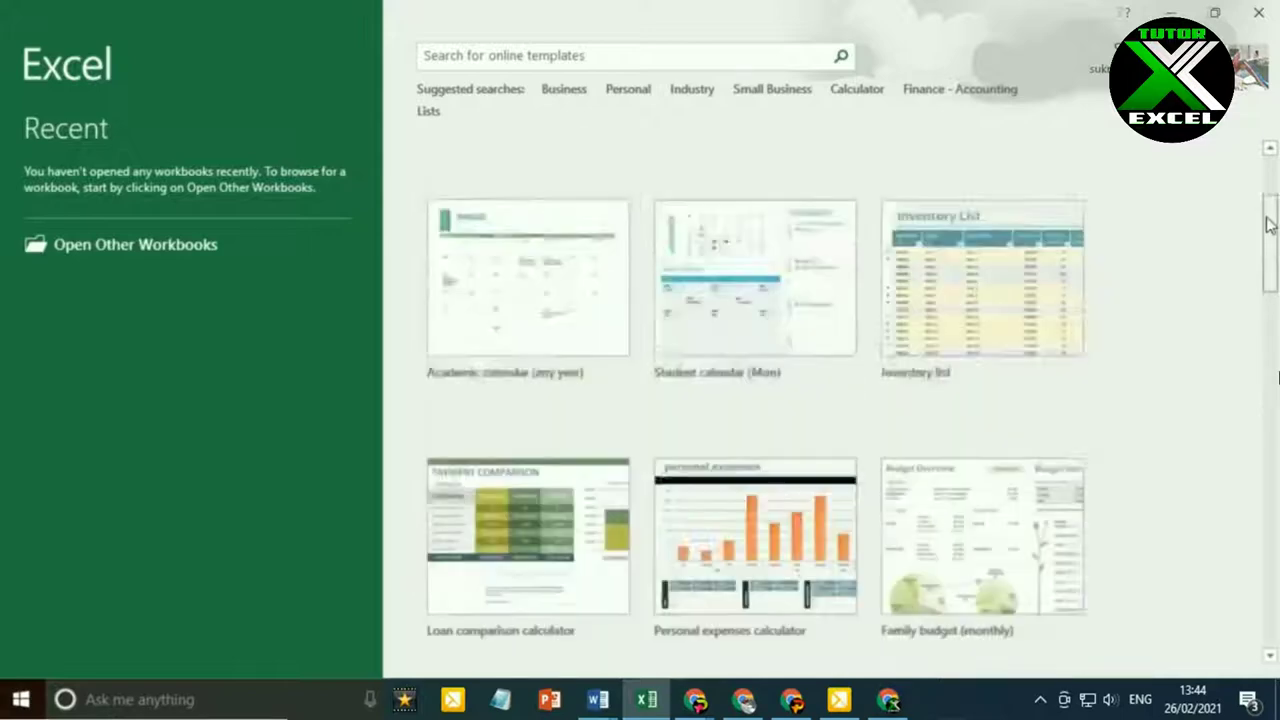
- Search the online templates for "grocery list" and look through the matching templates
left_click(561, 57)
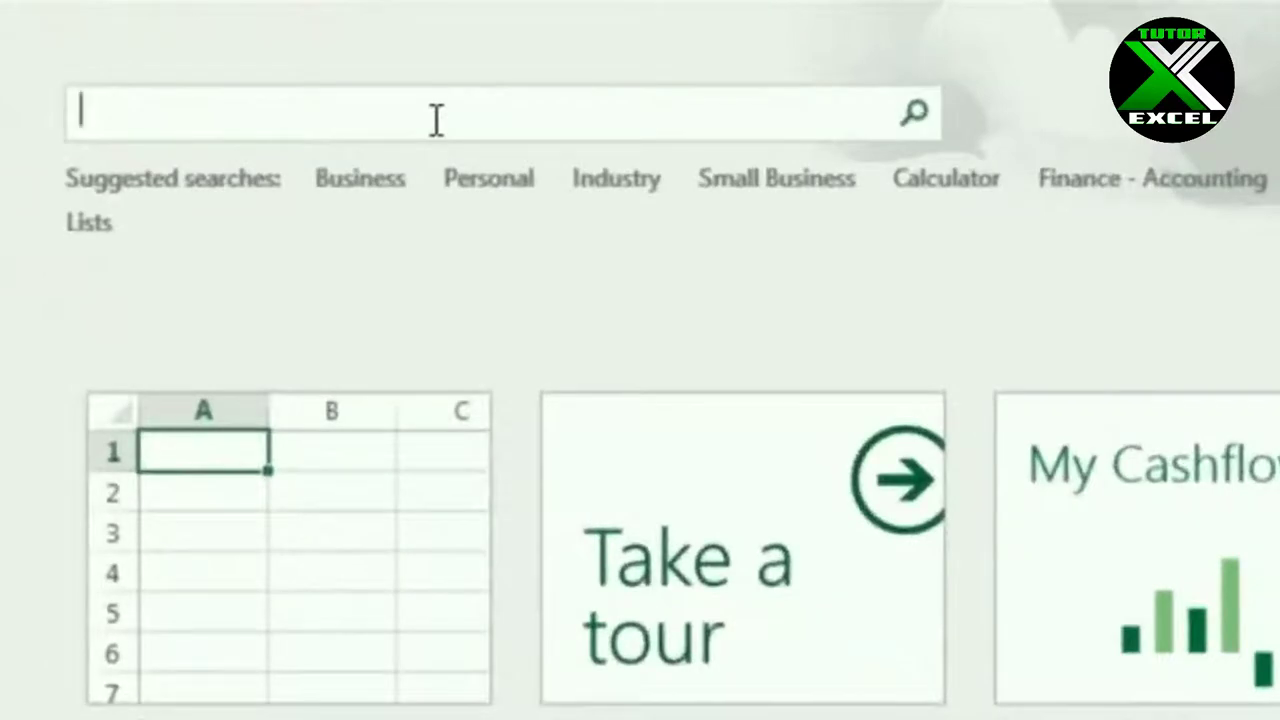
type("gorc")
key("BackSpace")
key("BackSpace")
key("BackSpace")
type("rocery list")
key("Return")
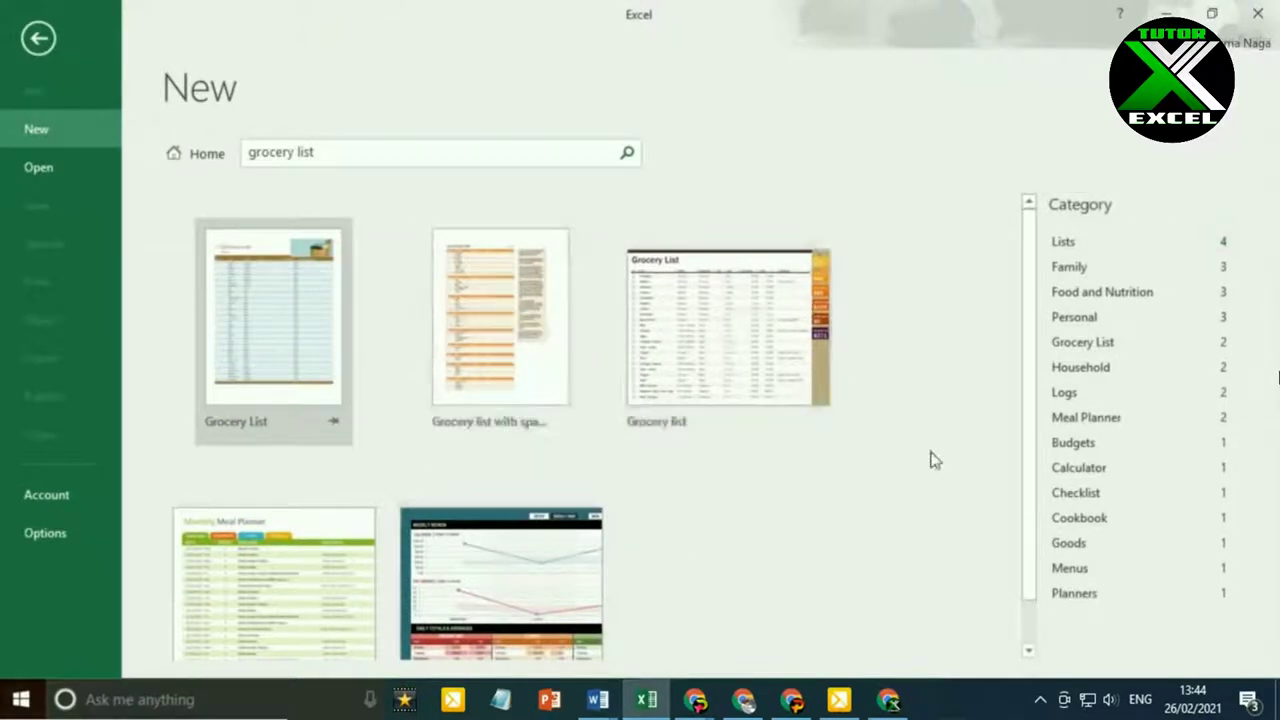
left_click_drag(1028, 423, 1028, 491)
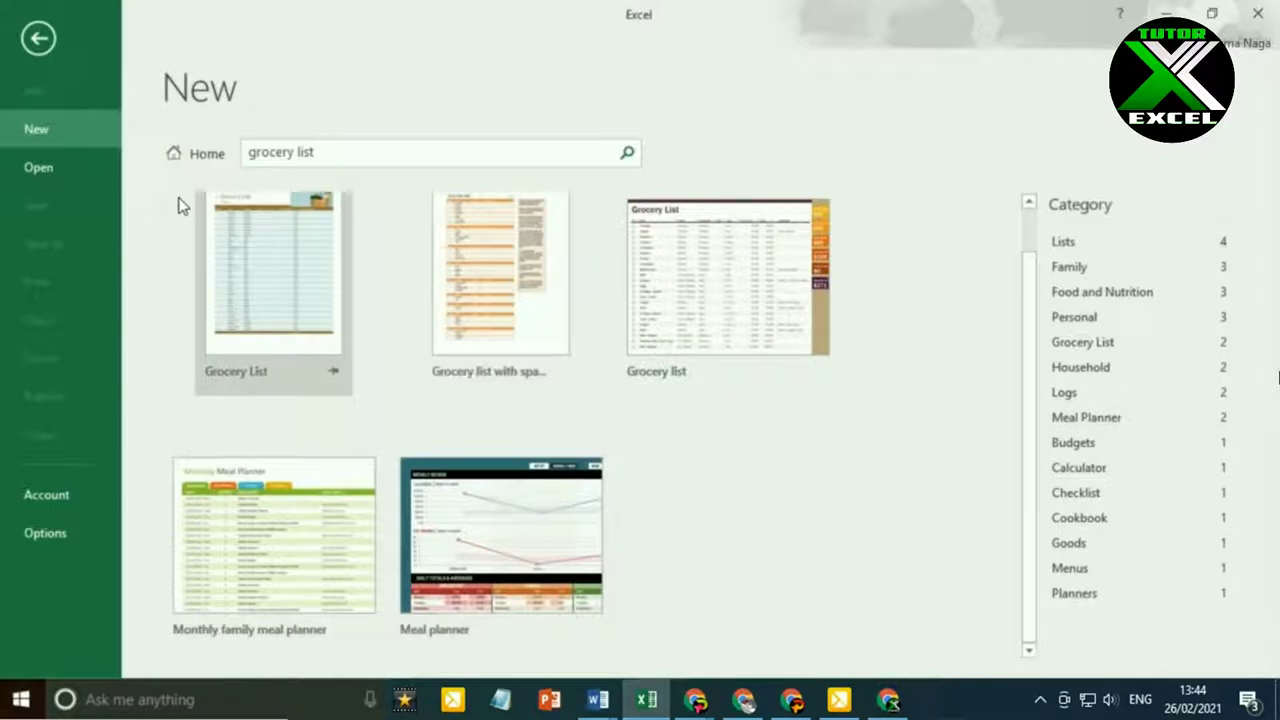
- Return from the search results to the template start page and create a blank workbook
mouse_move(179, 198)
left_mouse_down()
mouse_move(150, 215)
mouse_move(150, 300)
left_mouse_up()
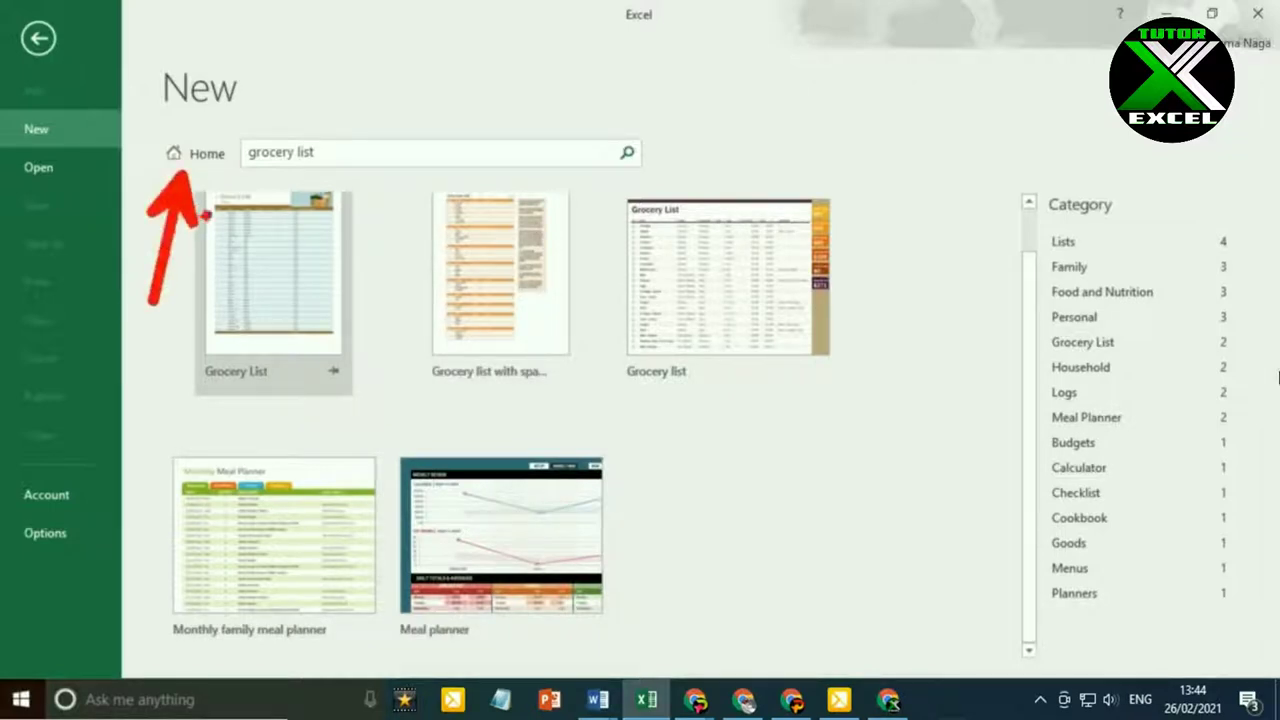
key("e")
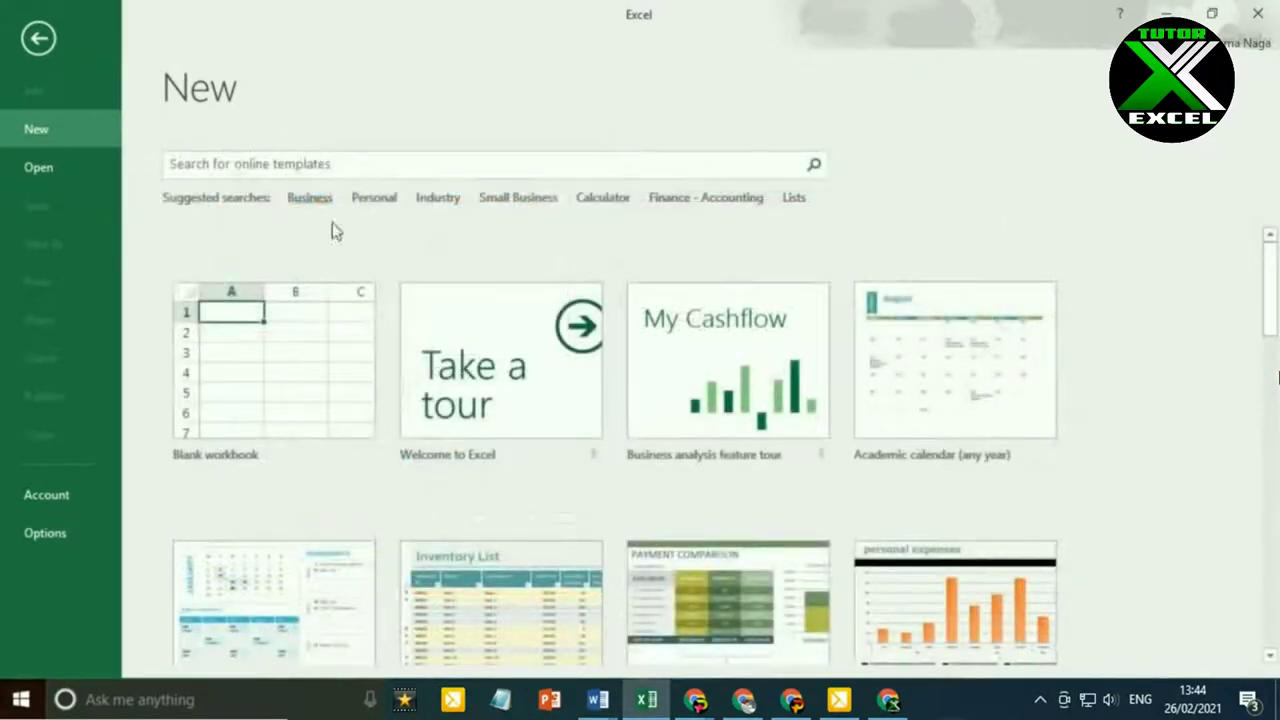
left_click(276, 356)
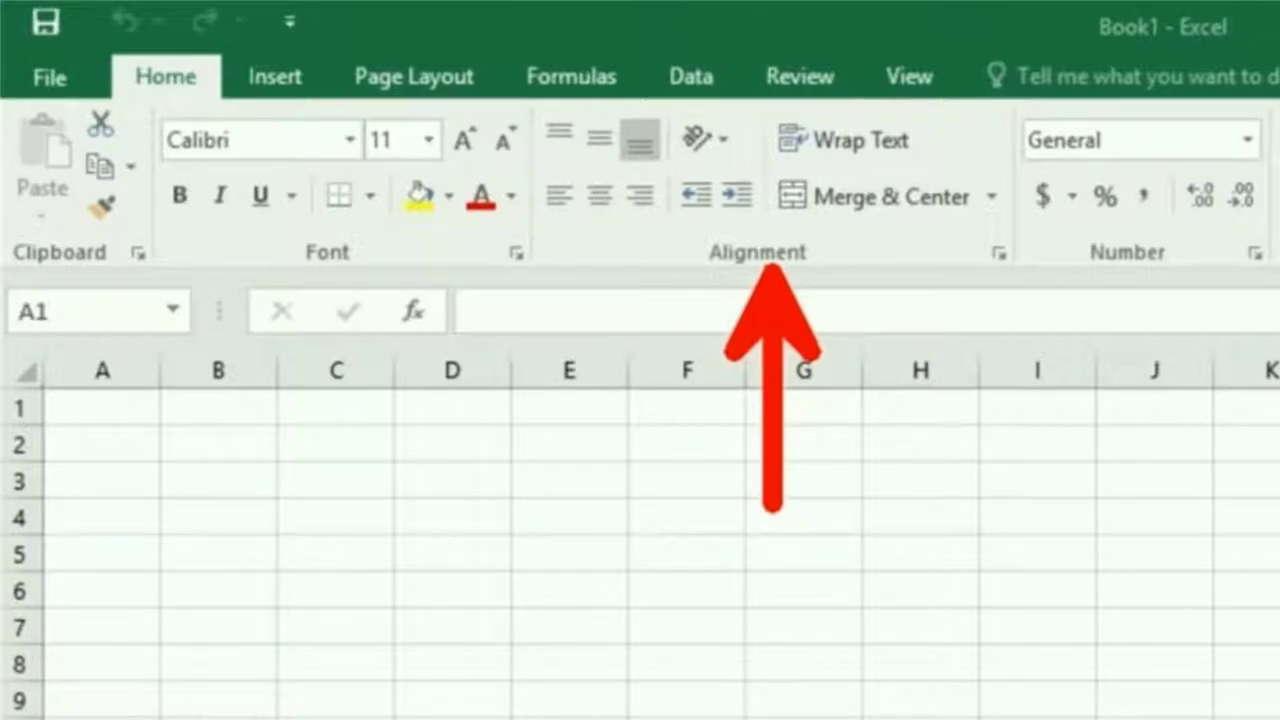
- Look through the Insert, Page Layout, Formulas, Data and Review ribbon commands, ending back on the Home commands
left_click(266, 72)
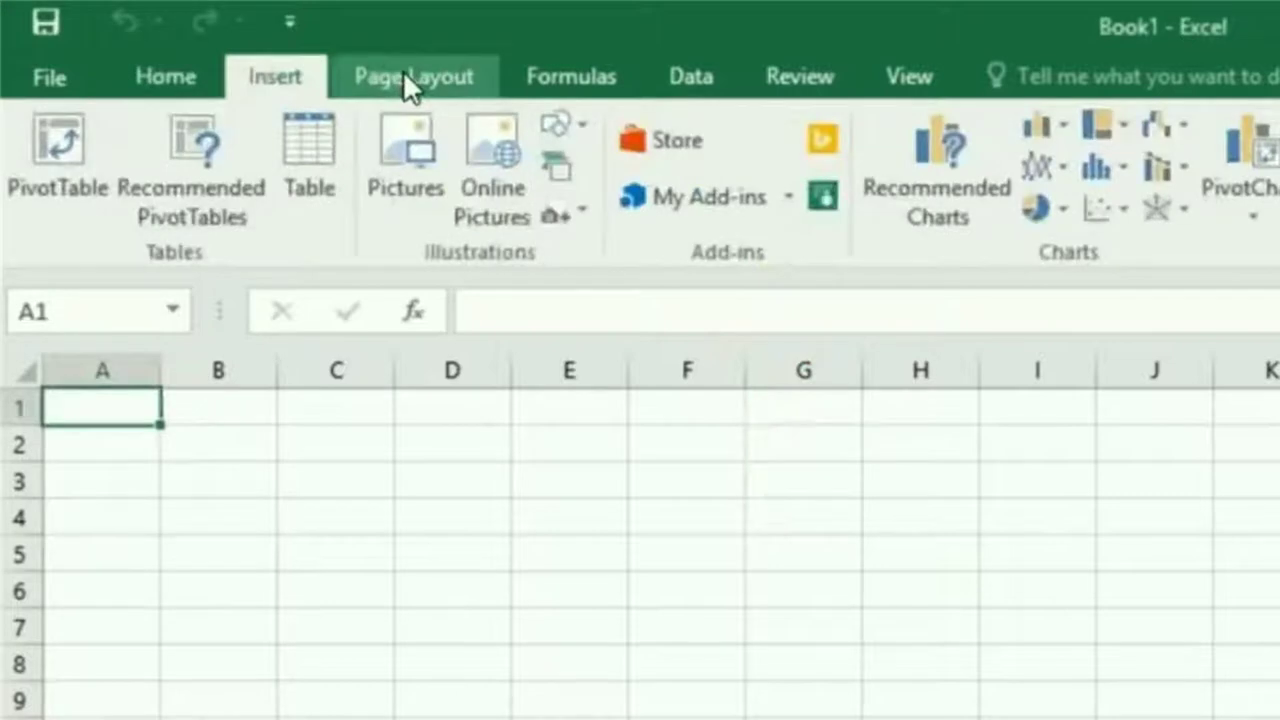
left_click(405, 78)
left_click(520, 78)
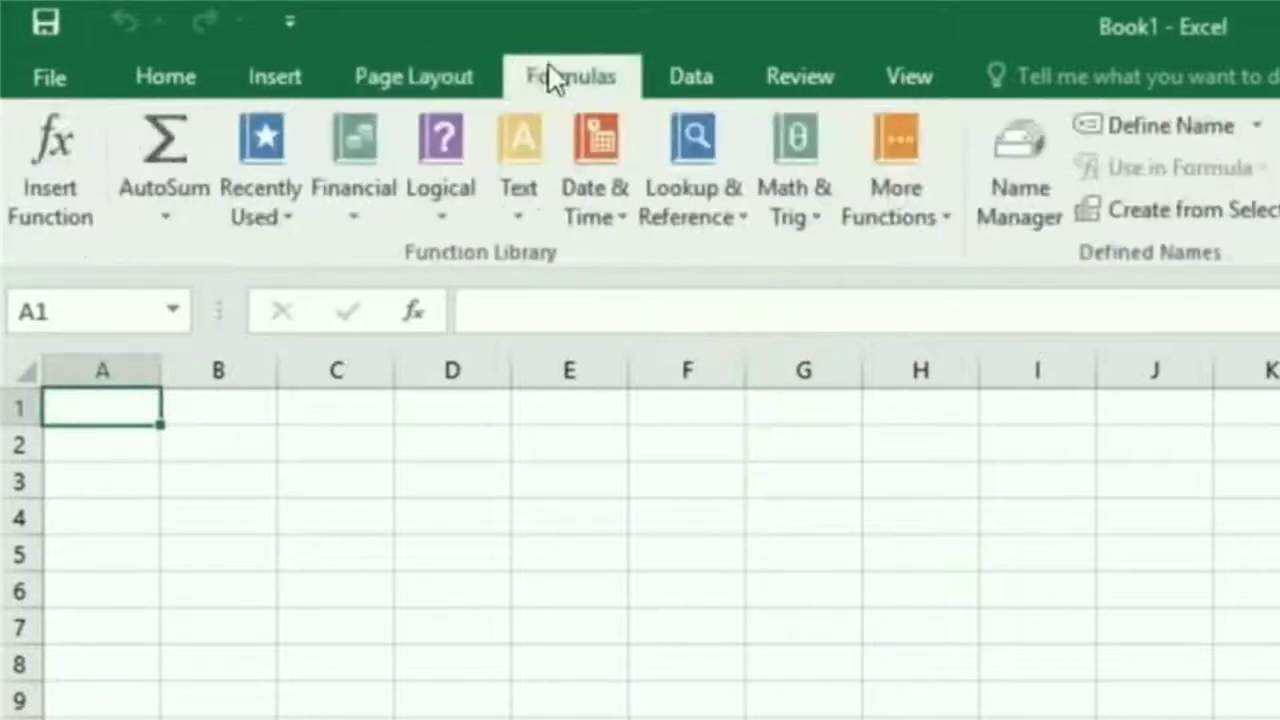
left_click(701, 61)
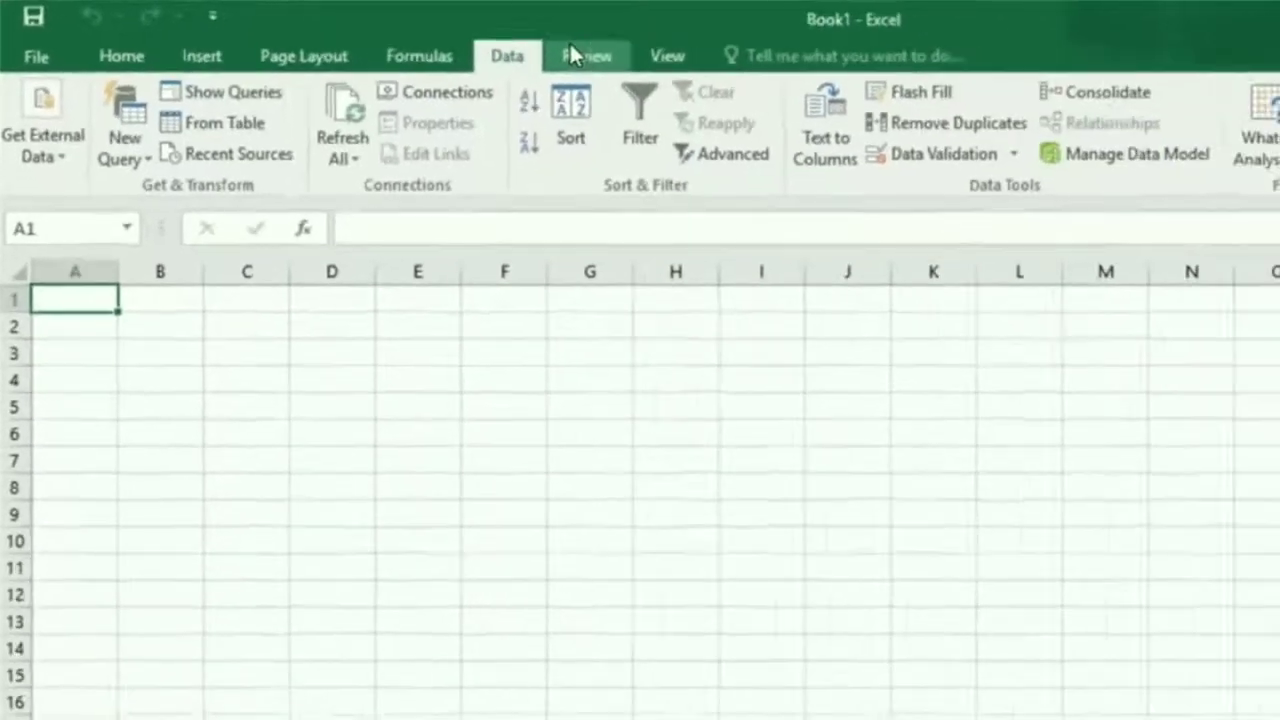
left_click(778, 62)
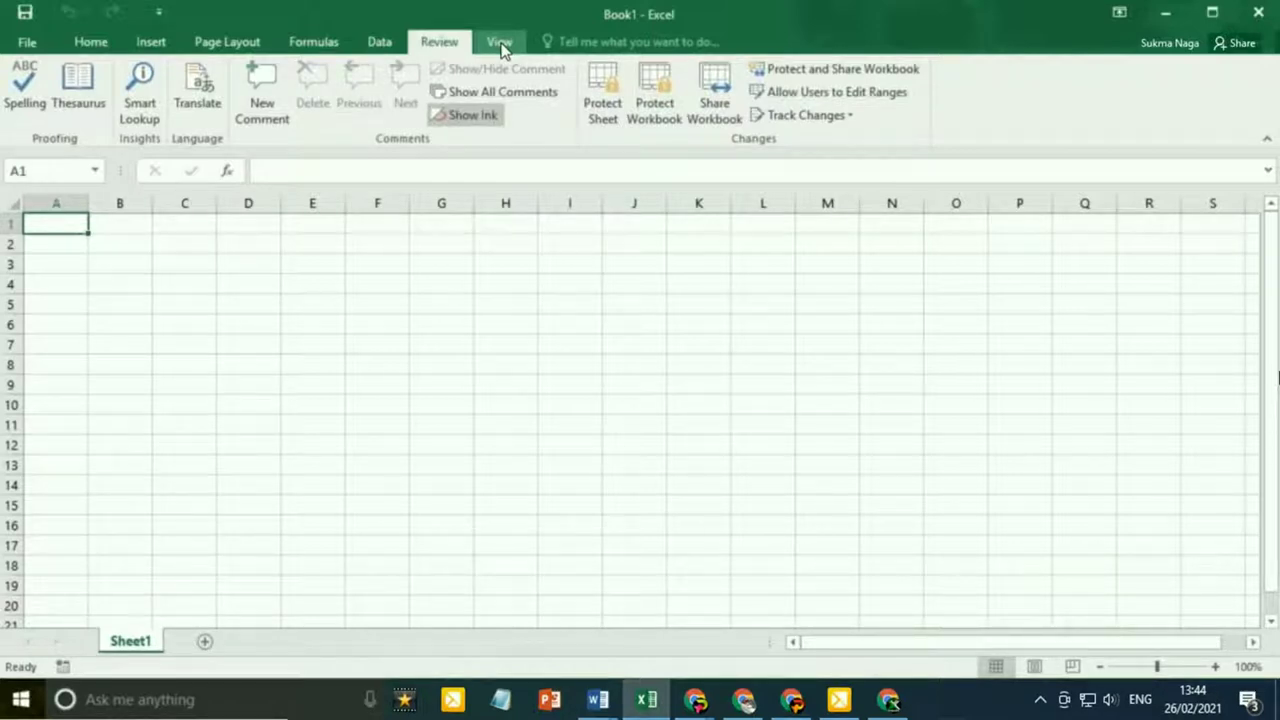
left_click(110, 44)
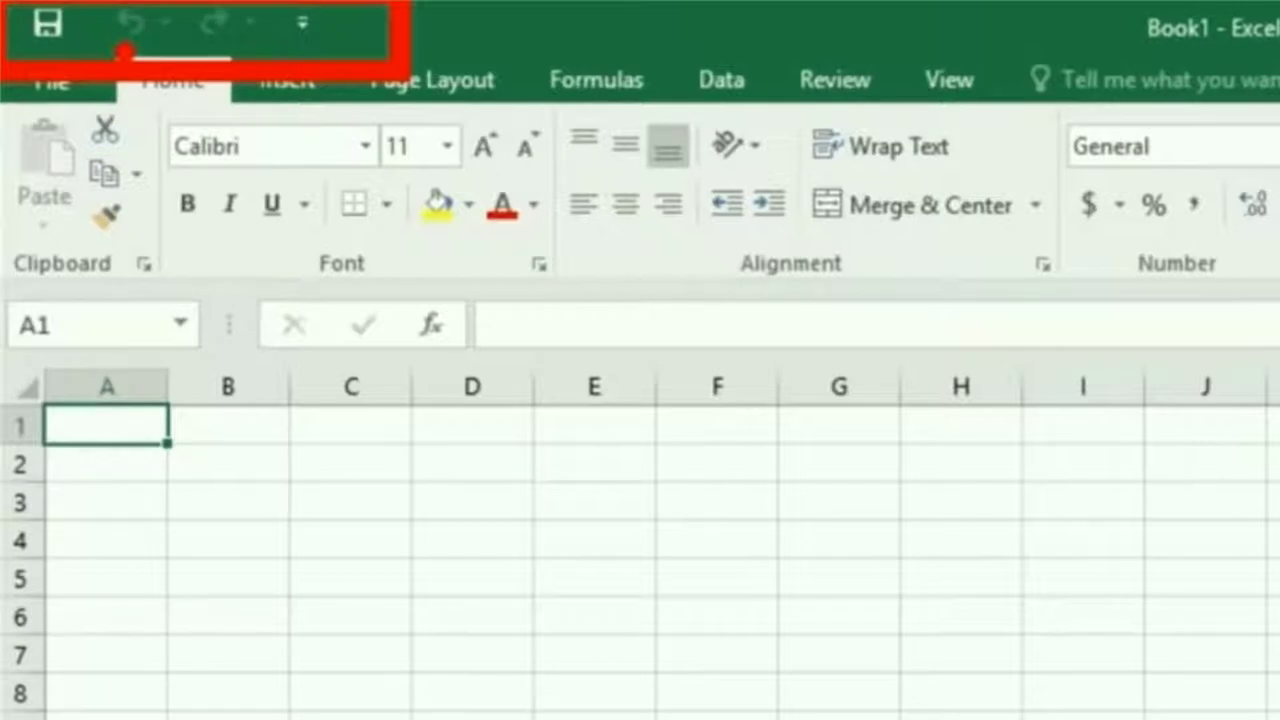
- Add the New command to the Quick Access Toolbar
mouse_move(182, 106)
left_mouse_down()
mouse_move(280, 514)
mouse_move(318, 524)
left_mouse_up()
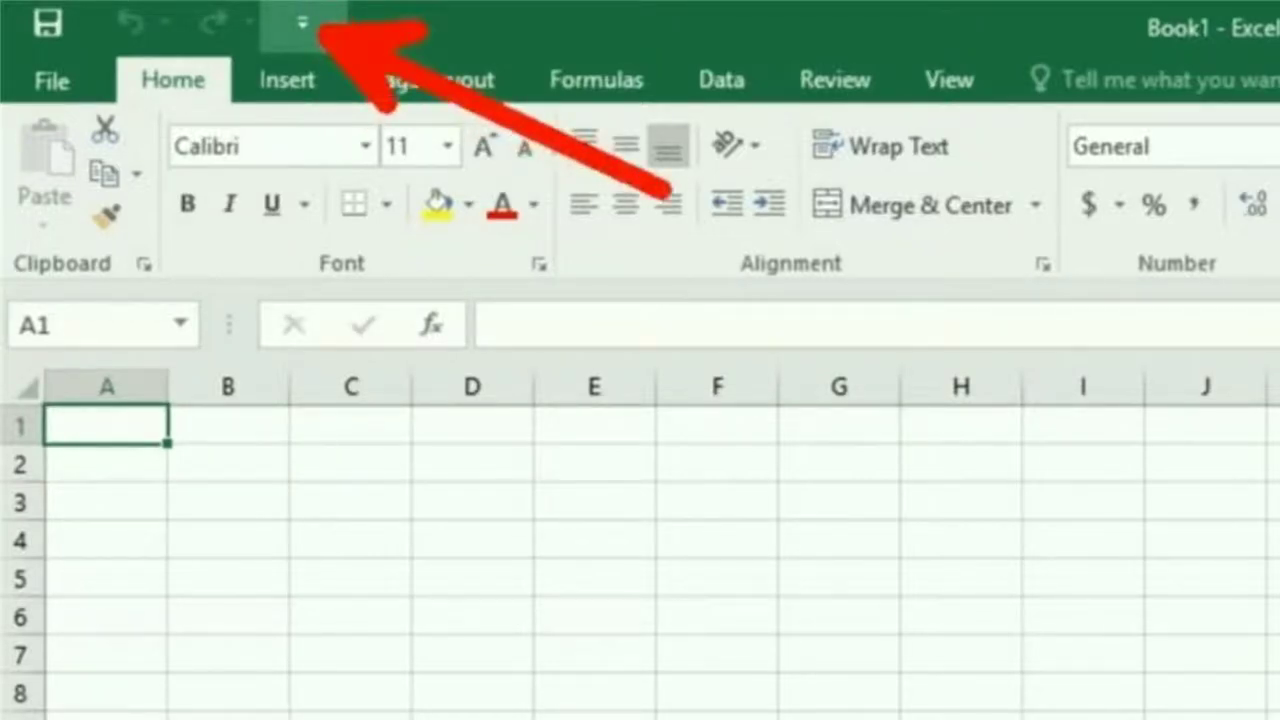
left_click(320, 17)
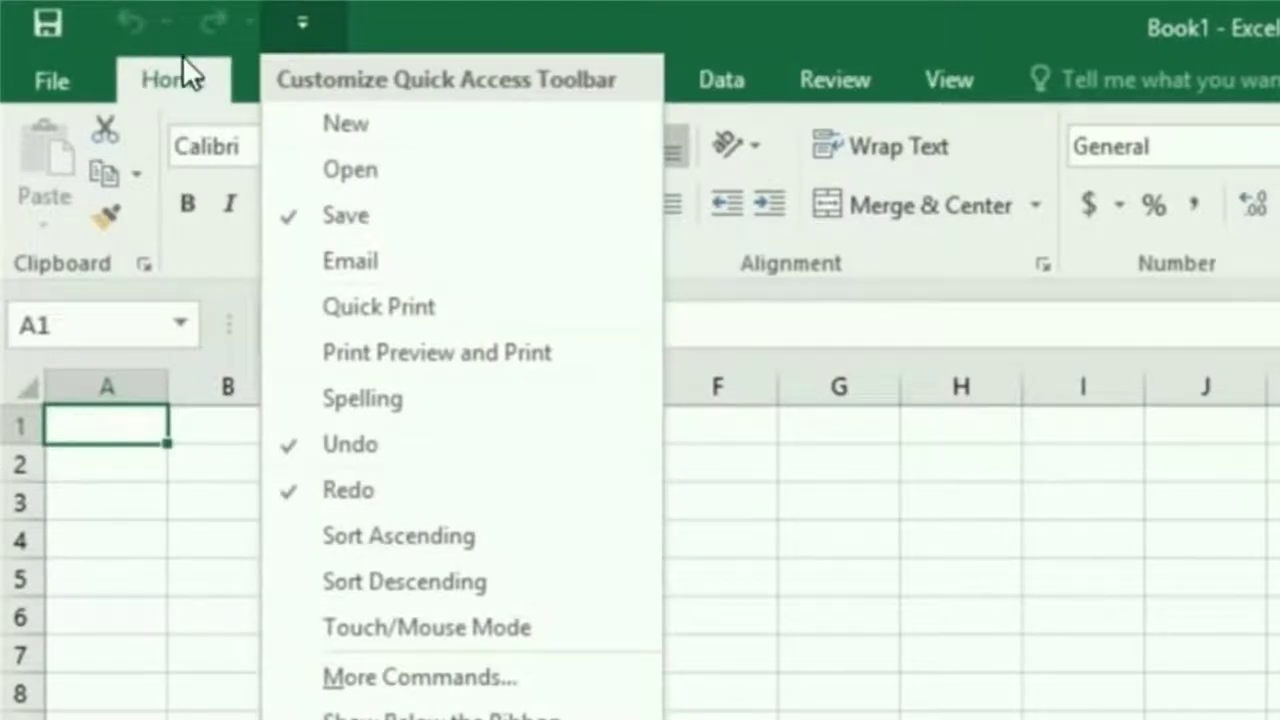
left_click(447, 135)
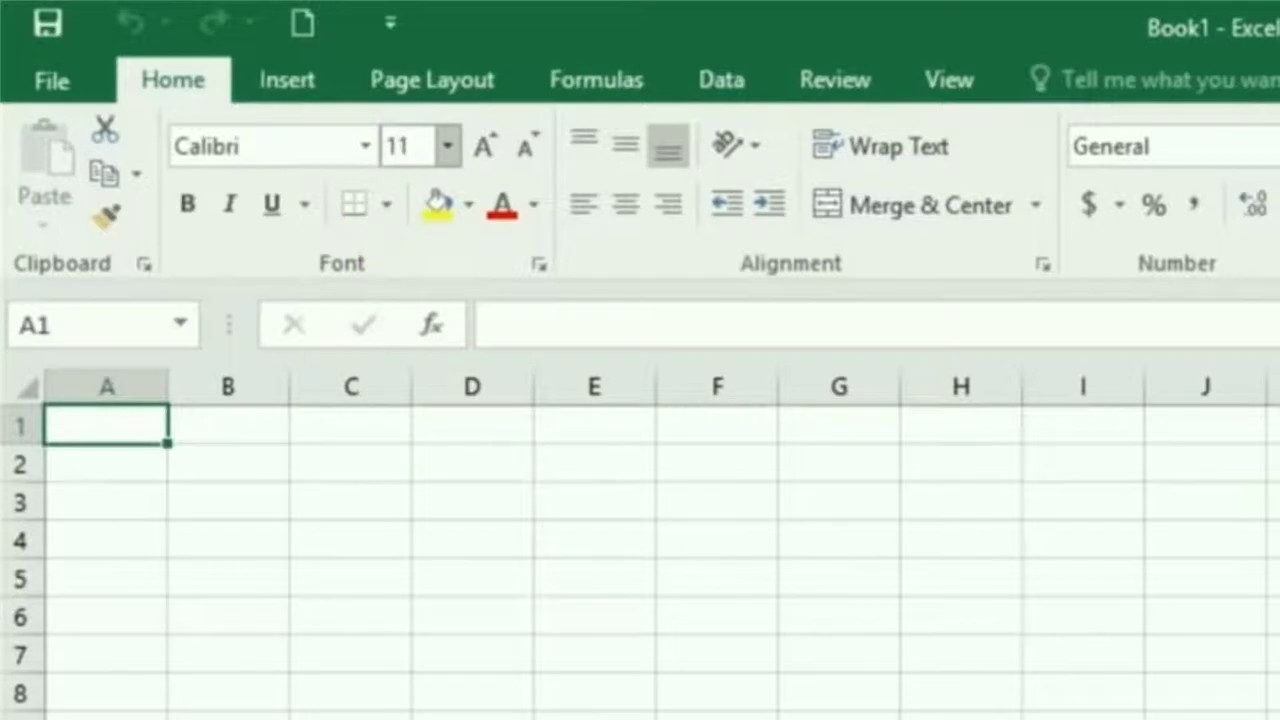
- Check which commands are enabled in the Quick Access Toolbar's customization list
left_click(397, 10)
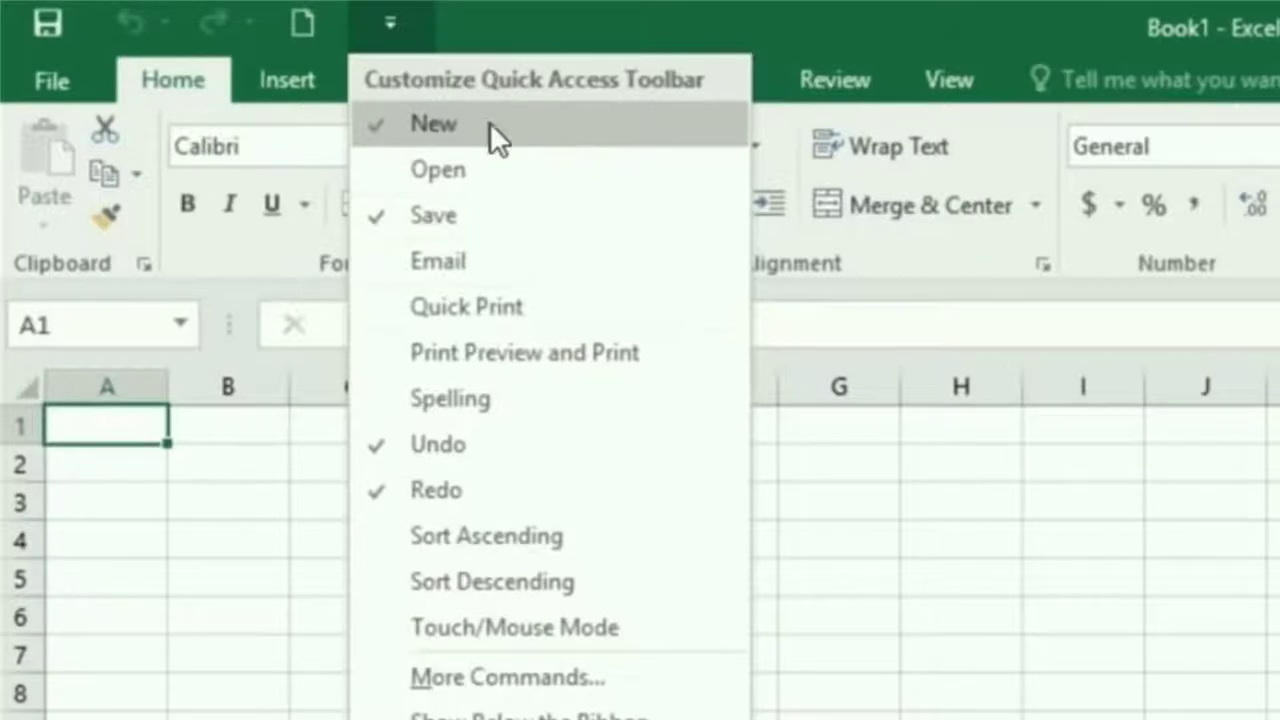
left_click(380, 30)
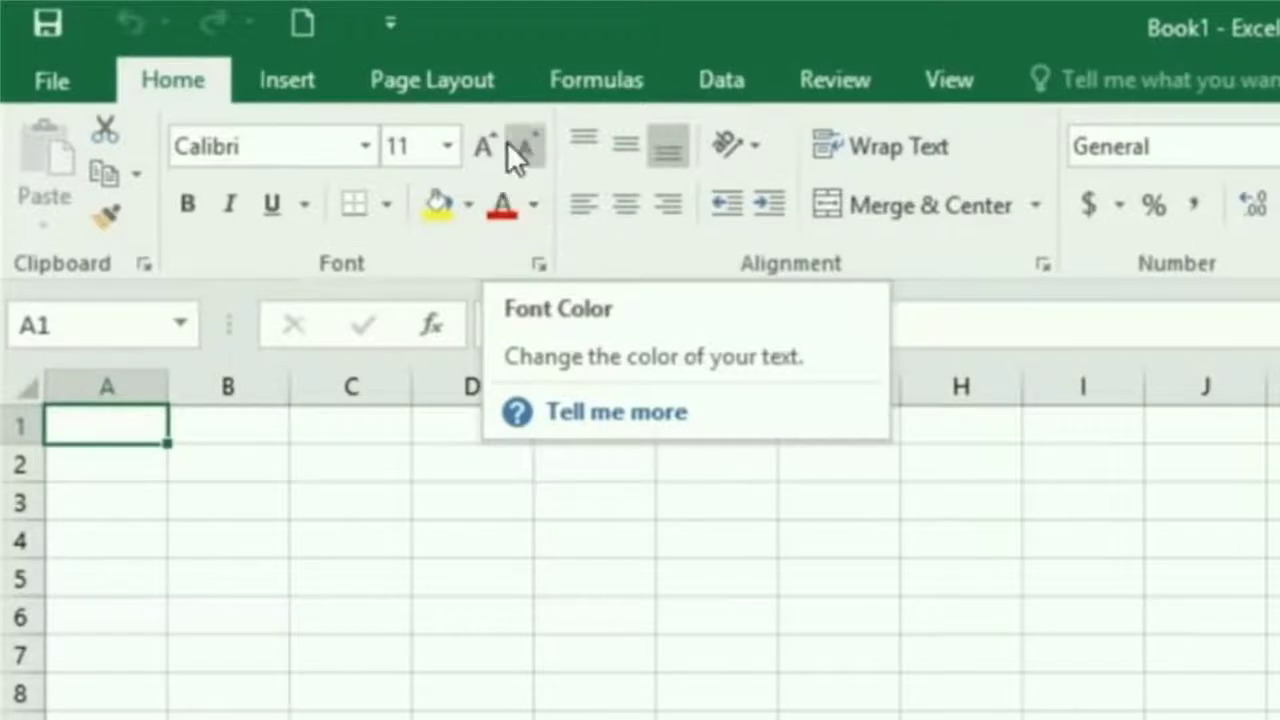
left_click(390, 21)
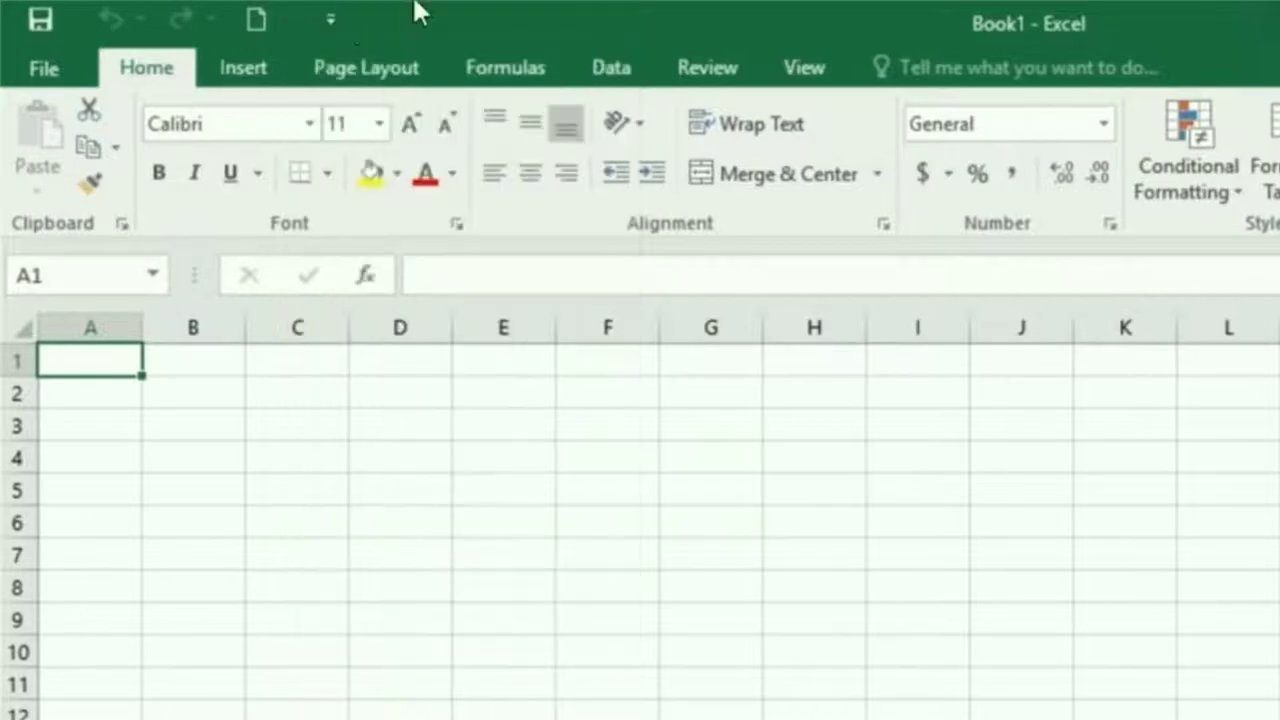
left_click(338, 20)
left_click(501, 584)
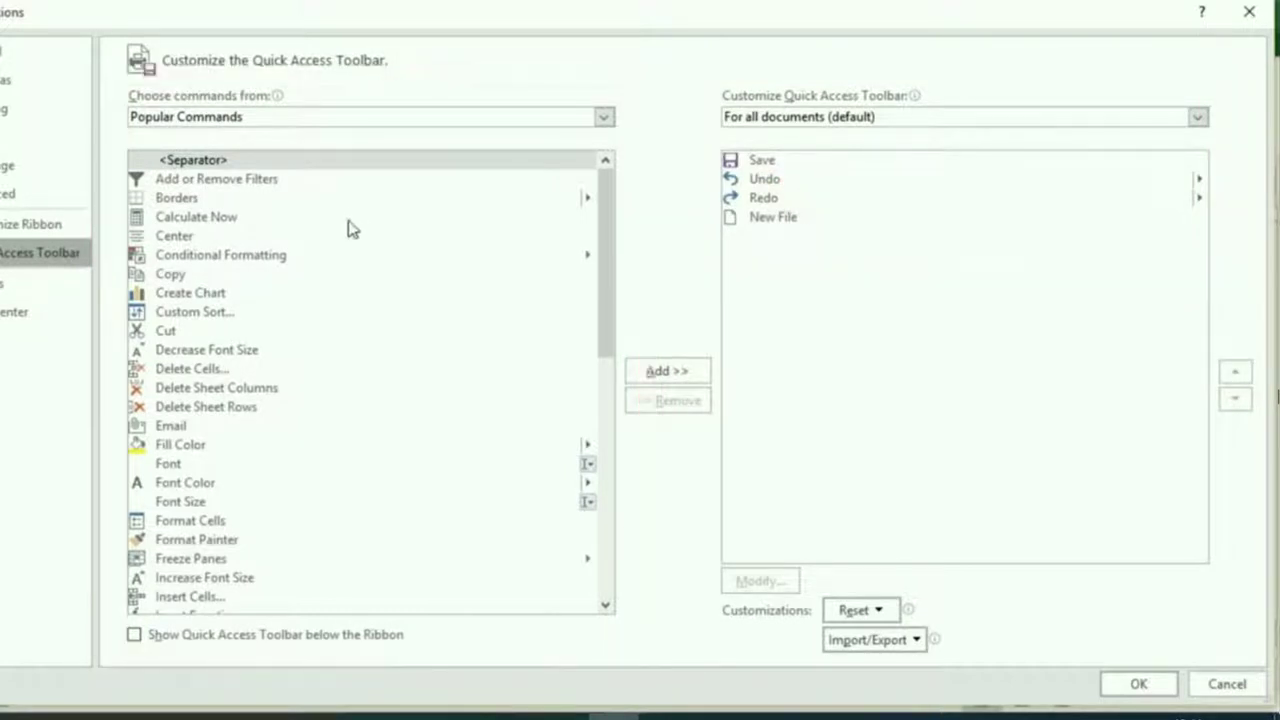
left_click(800, 220)
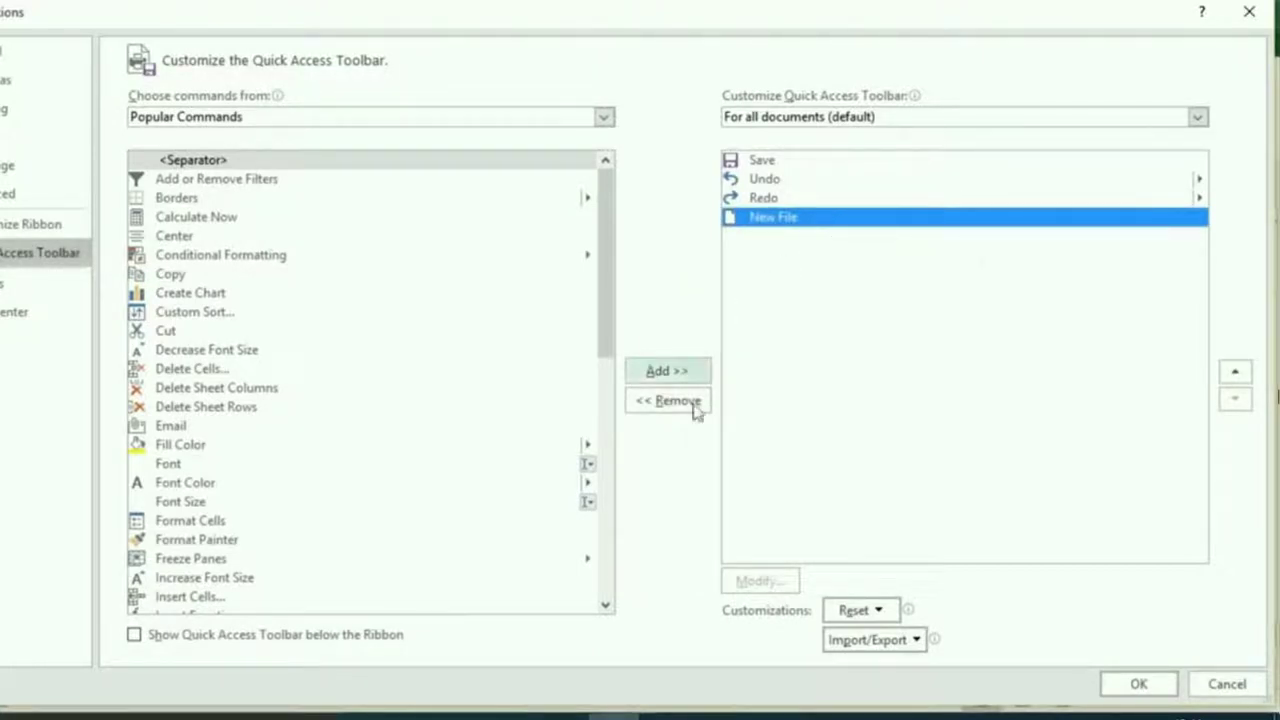
double_click(812, 224)
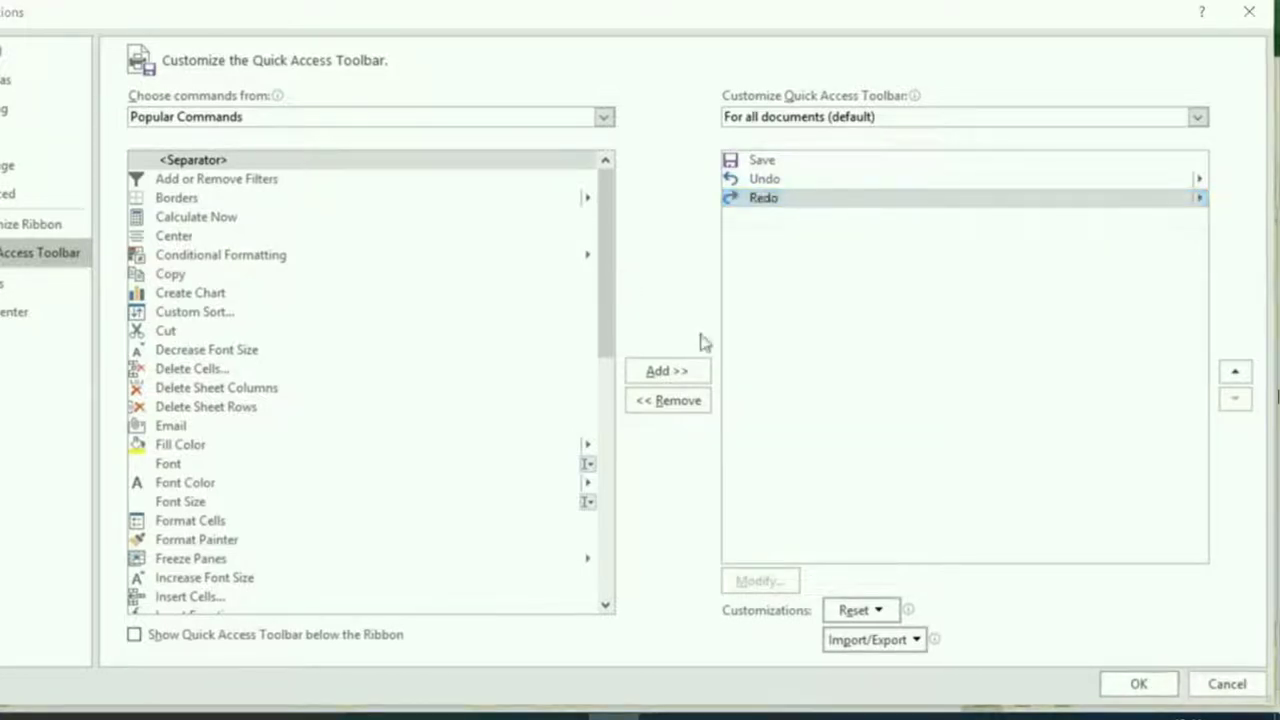
left_click(1210, 683)
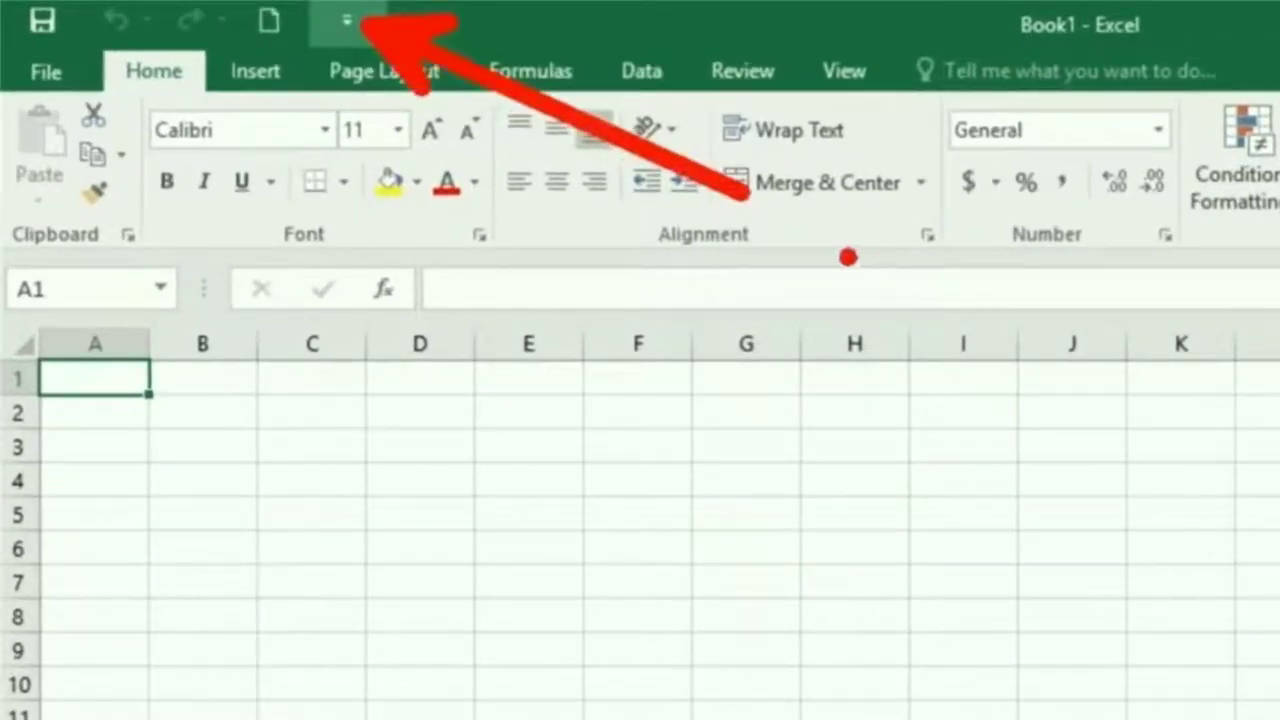
- Open the full Quick Access Toolbar customization options and remove New File from the toolbar's command list
left_click(350, 38)
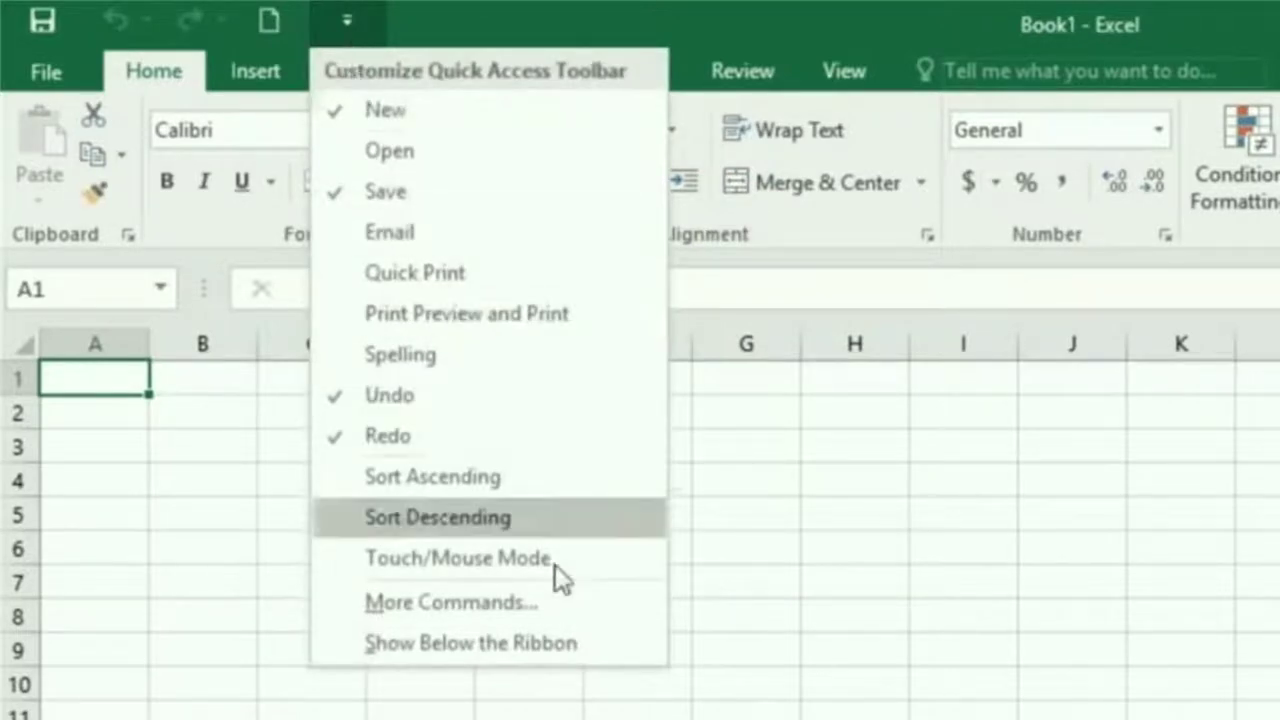
left_click(577, 617)
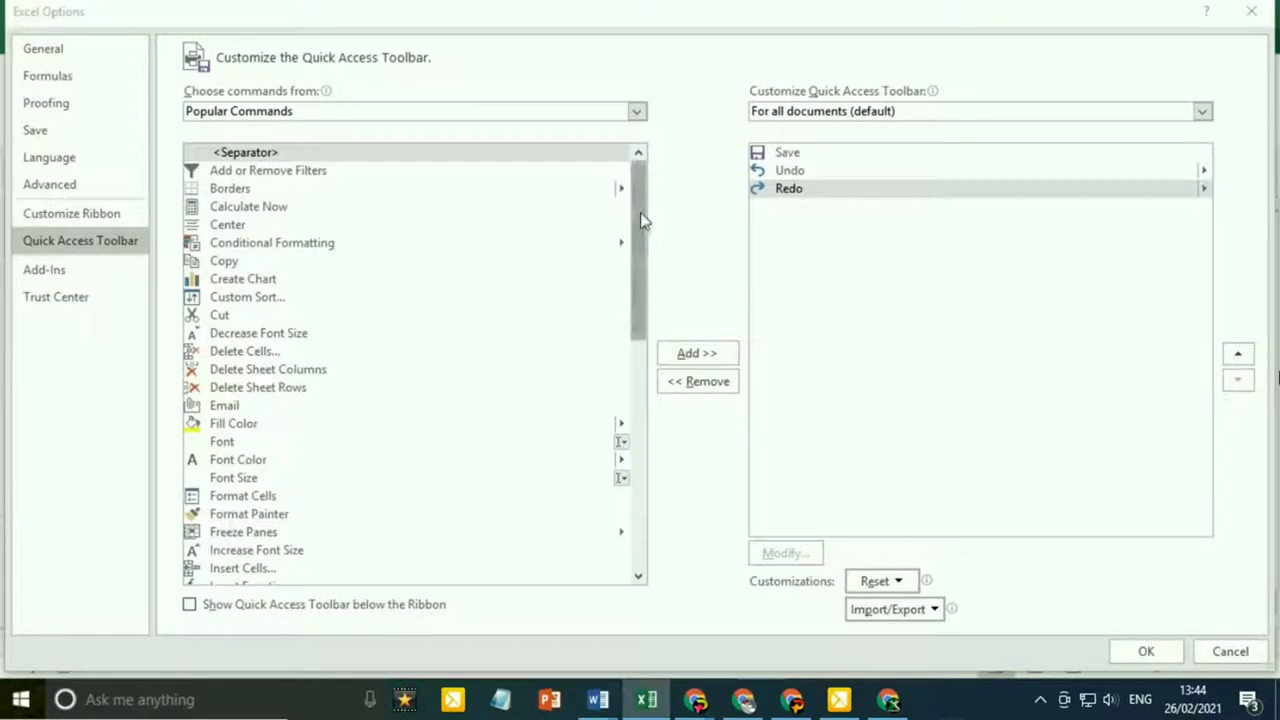
- Look through the popular commands available for the Quick Access Toolbar, including Save, Save As and Shapes
left_click_drag(640, 212, 594, 477)
left_click(240, 378)
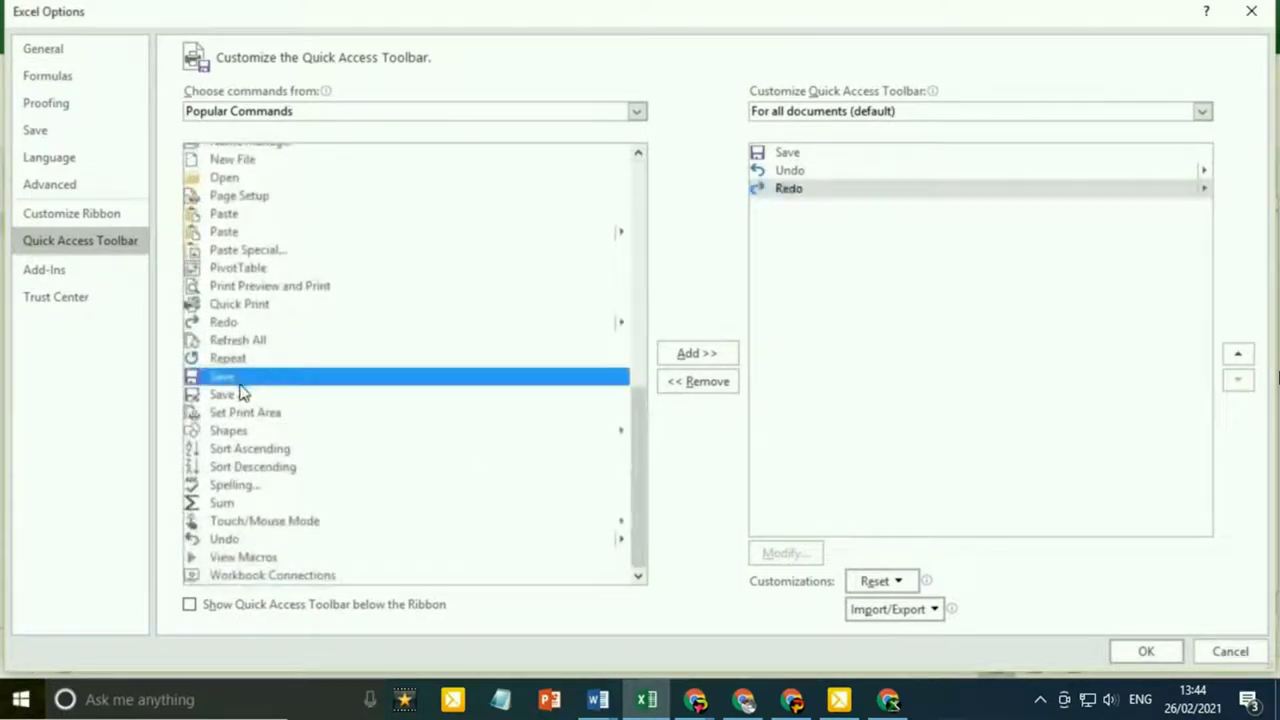
left_click(240, 394)
left_click(252, 430)
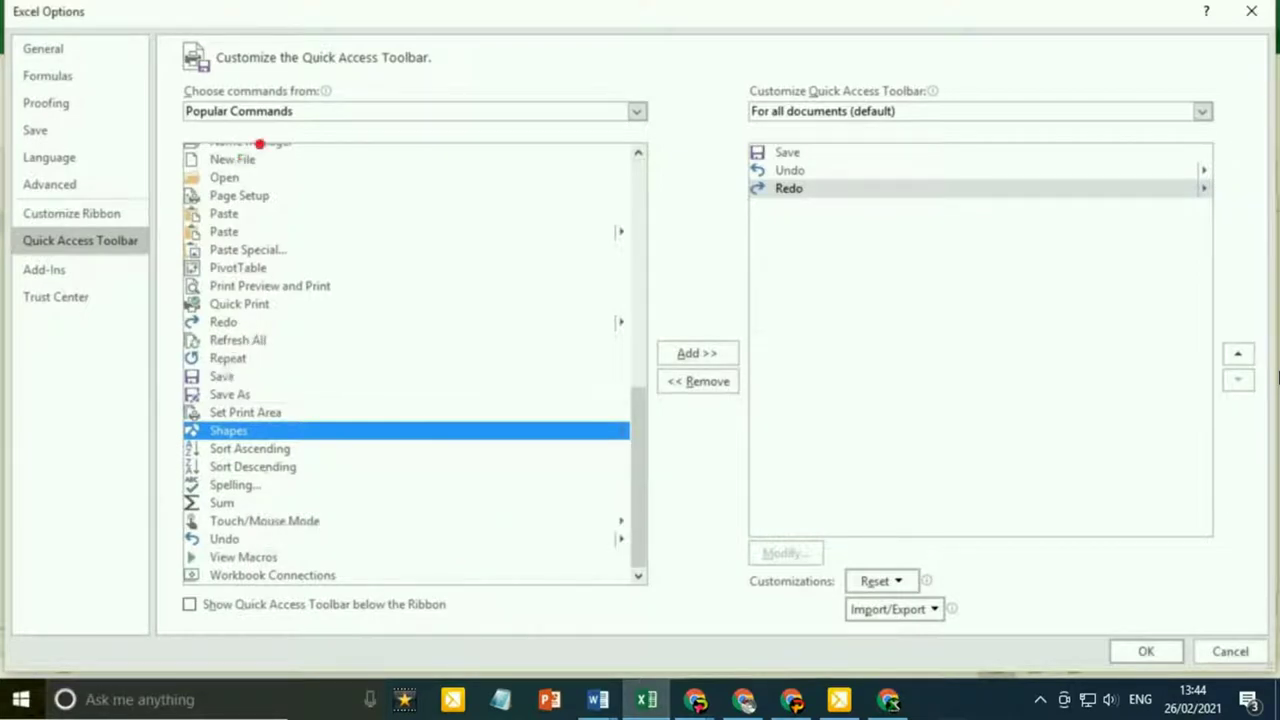
mouse_move(267, 120)
left_mouse_down()
mouse_move(312, 172)
mouse_move(338, 264)
left_mouse_up()
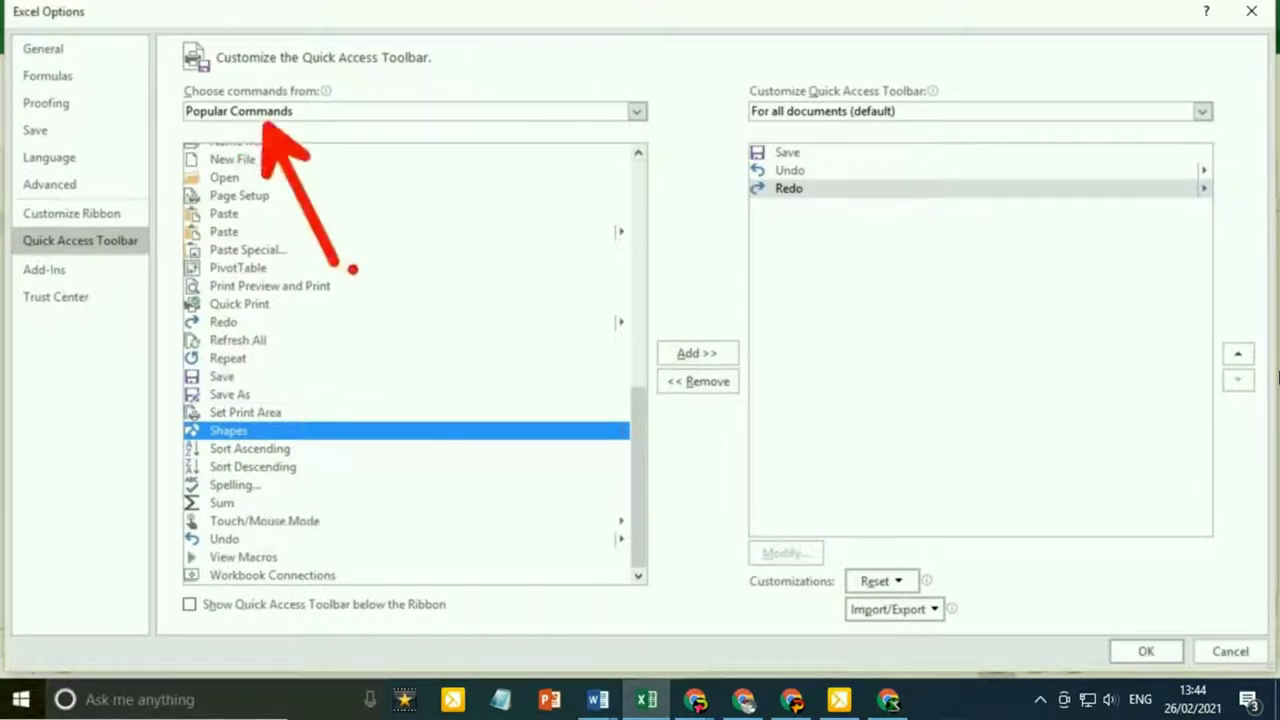
key("Escape")
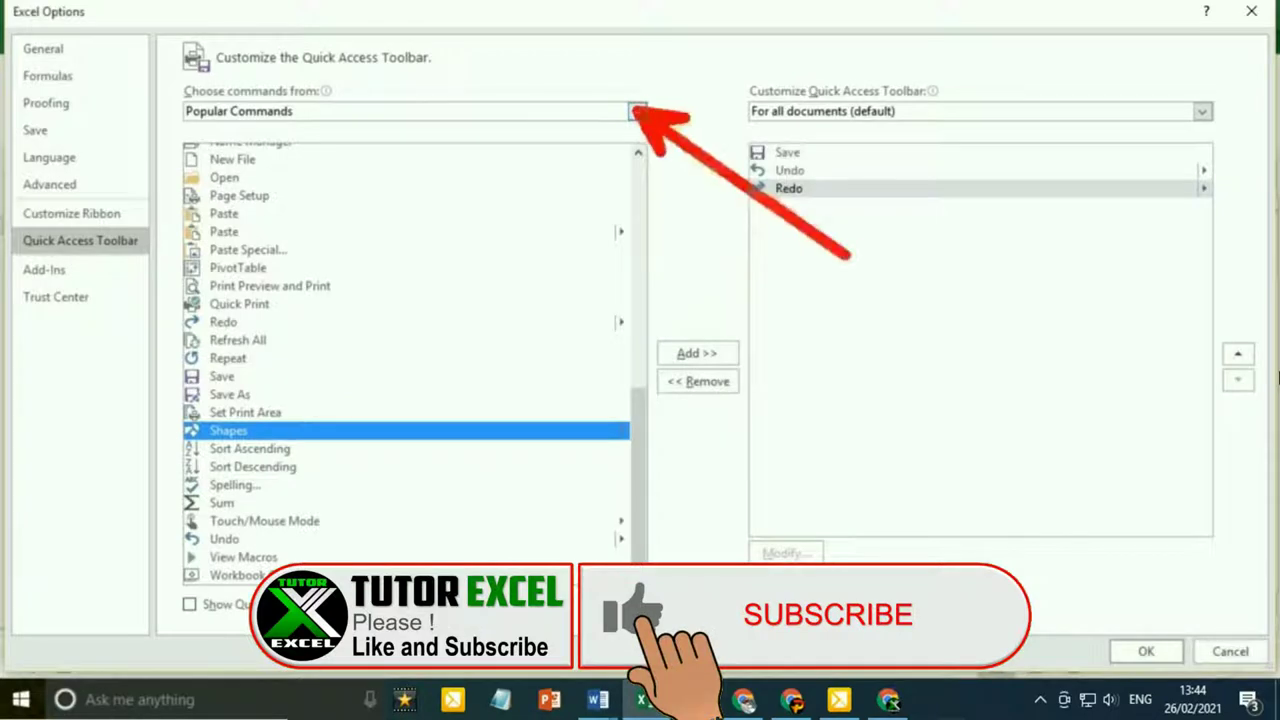
- Switch the Quick Access Toolbar's command source to All Commands and look through the list
left_click(638, 111)
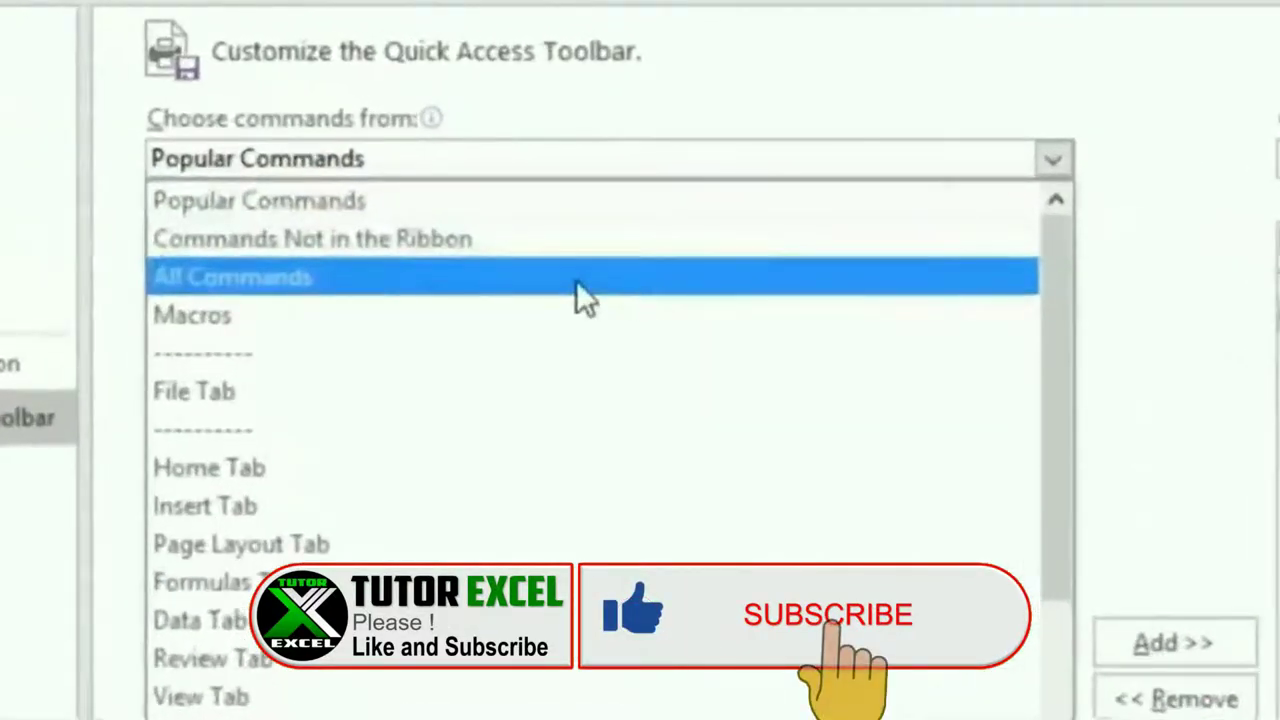
left_click(576, 280)
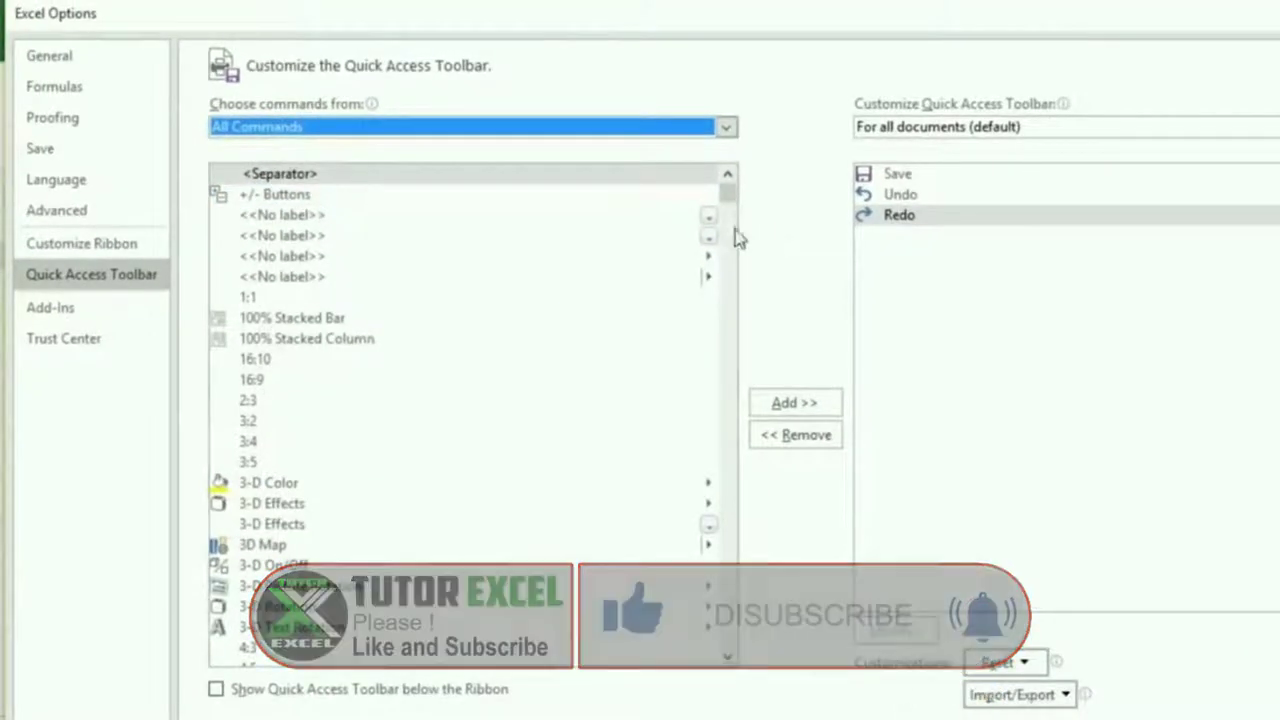
left_click_drag(727, 199, 729, 228)
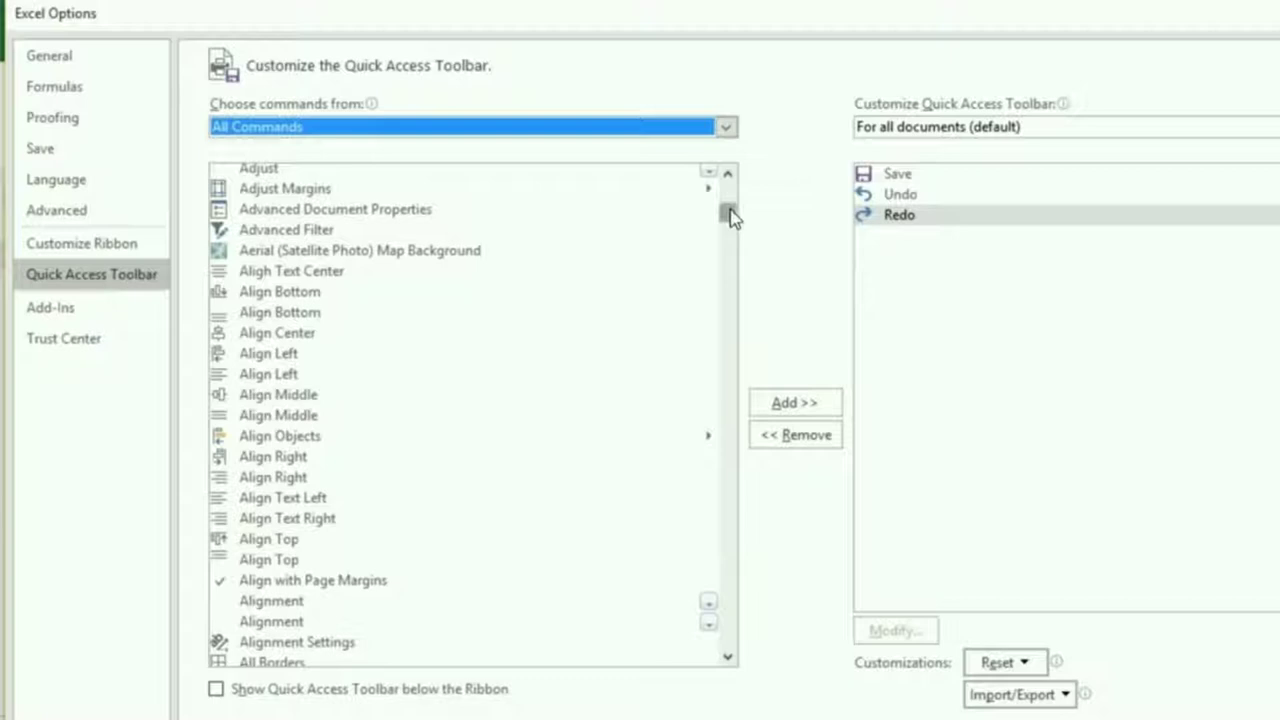
left_click_drag(730, 218, 714, 418)
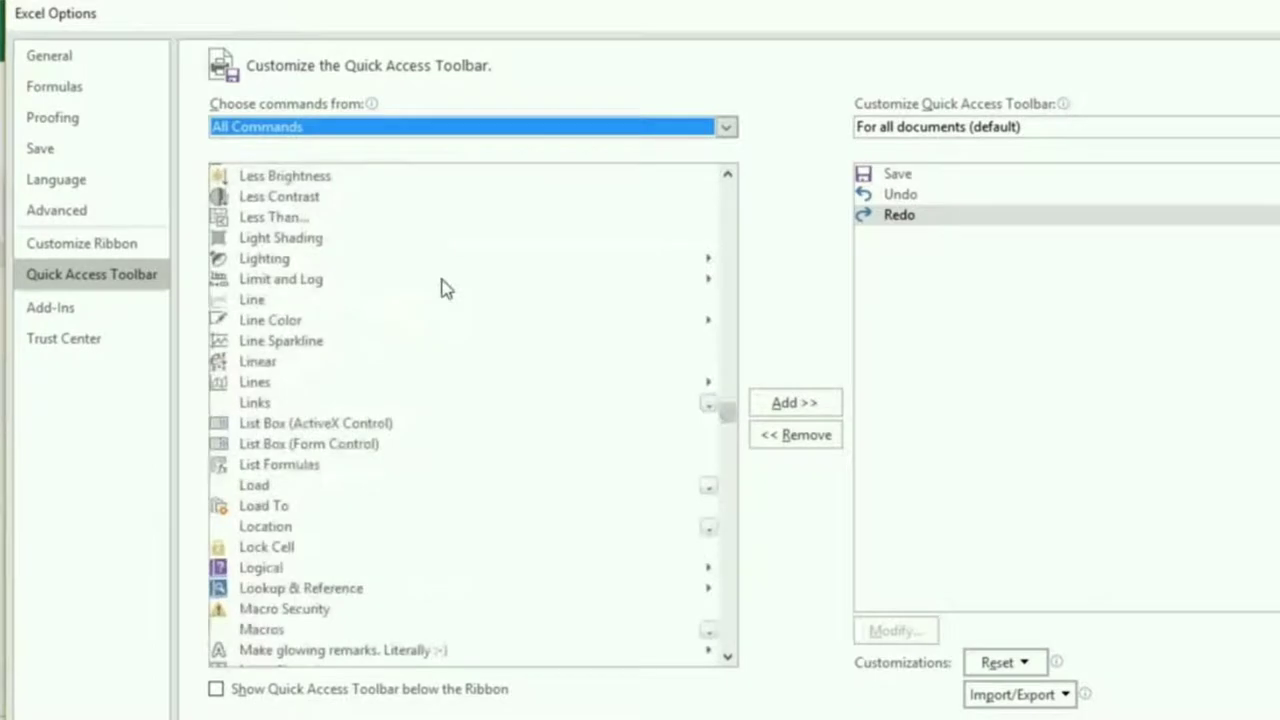
- Find Strikethrough among all commands and add it to the Quick Access Toolbar's command list
left_click(292, 246)
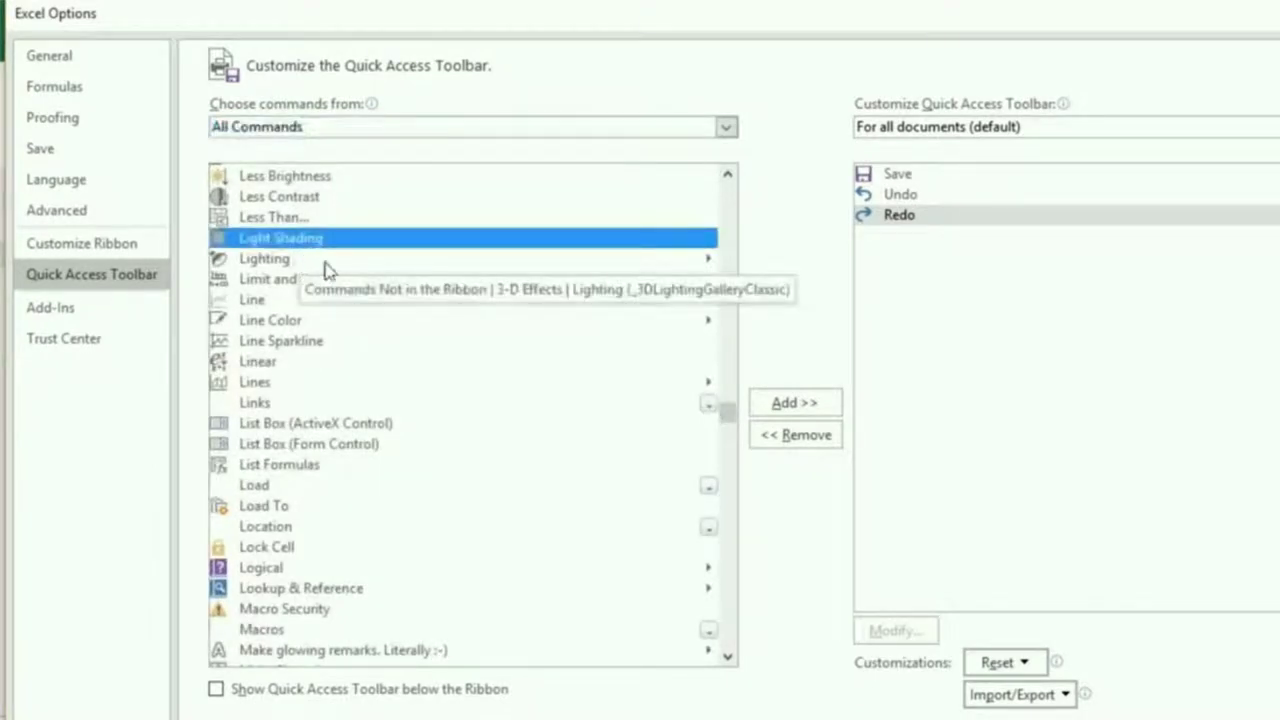
key("s")
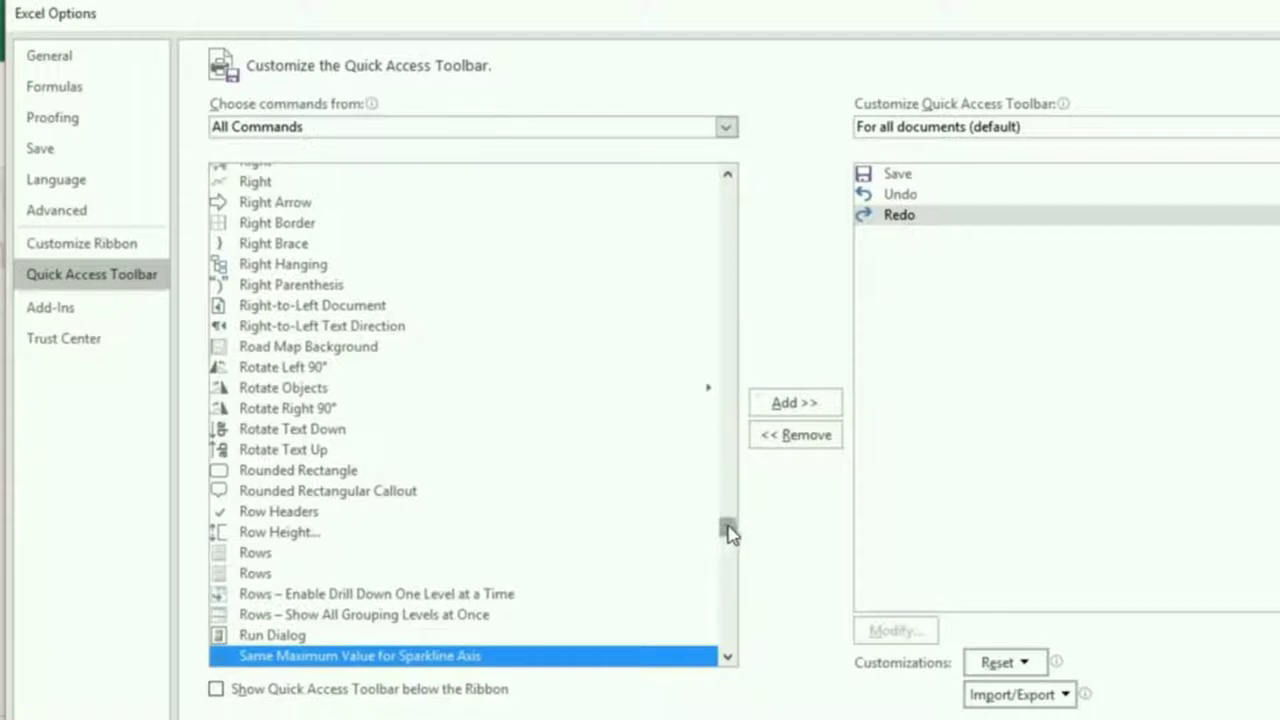
left_click_drag(728, 533, 726, 586)
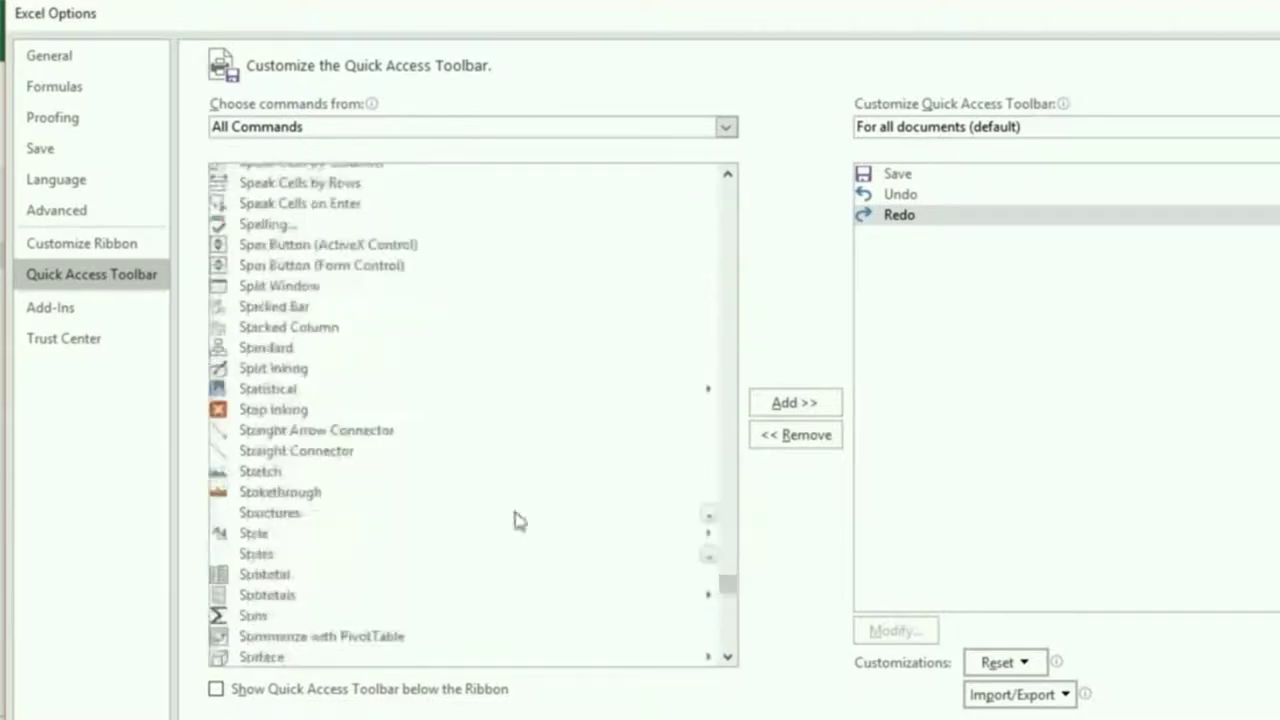
left_click(354, 494)
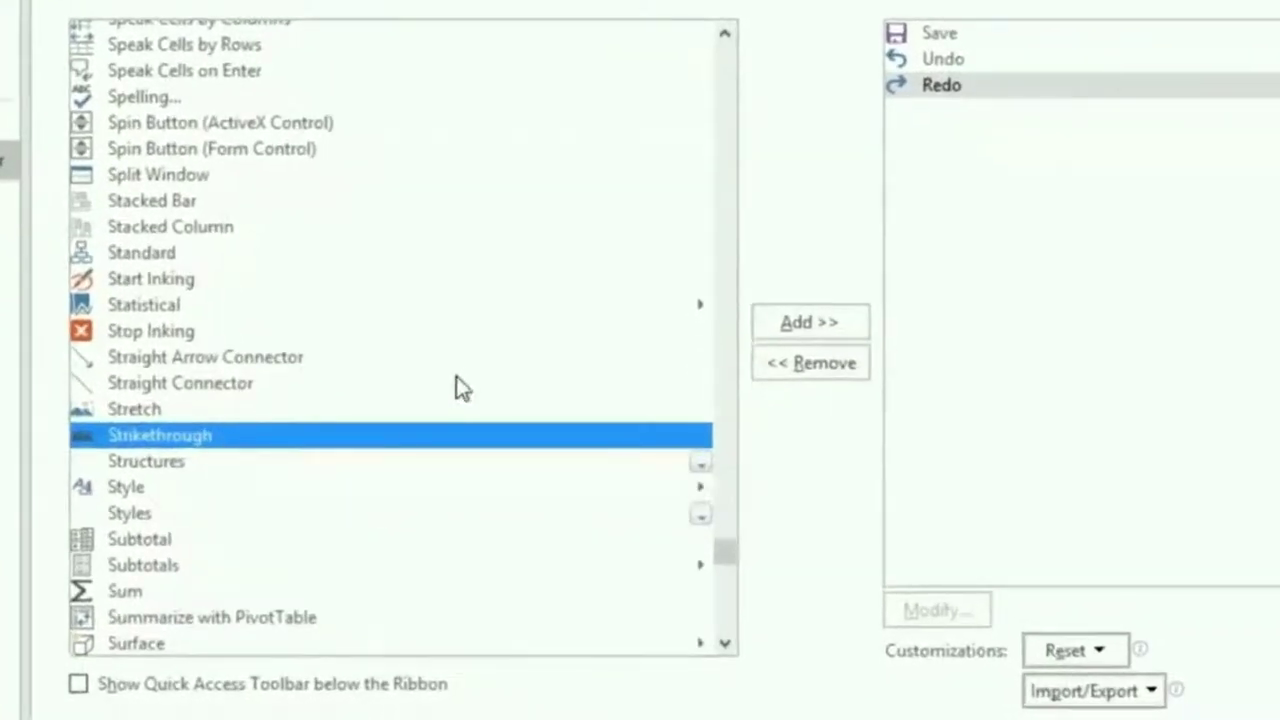
left_click_drag(736, 321, 386, 405)
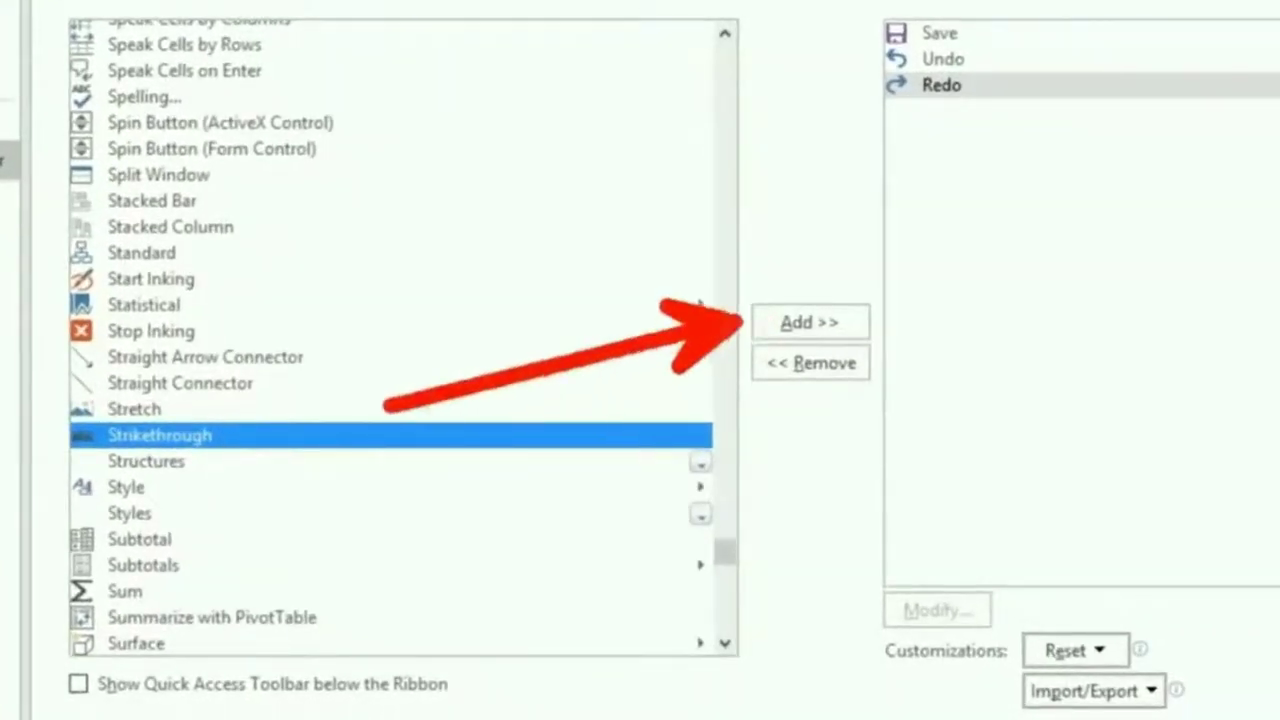
key("Escape")
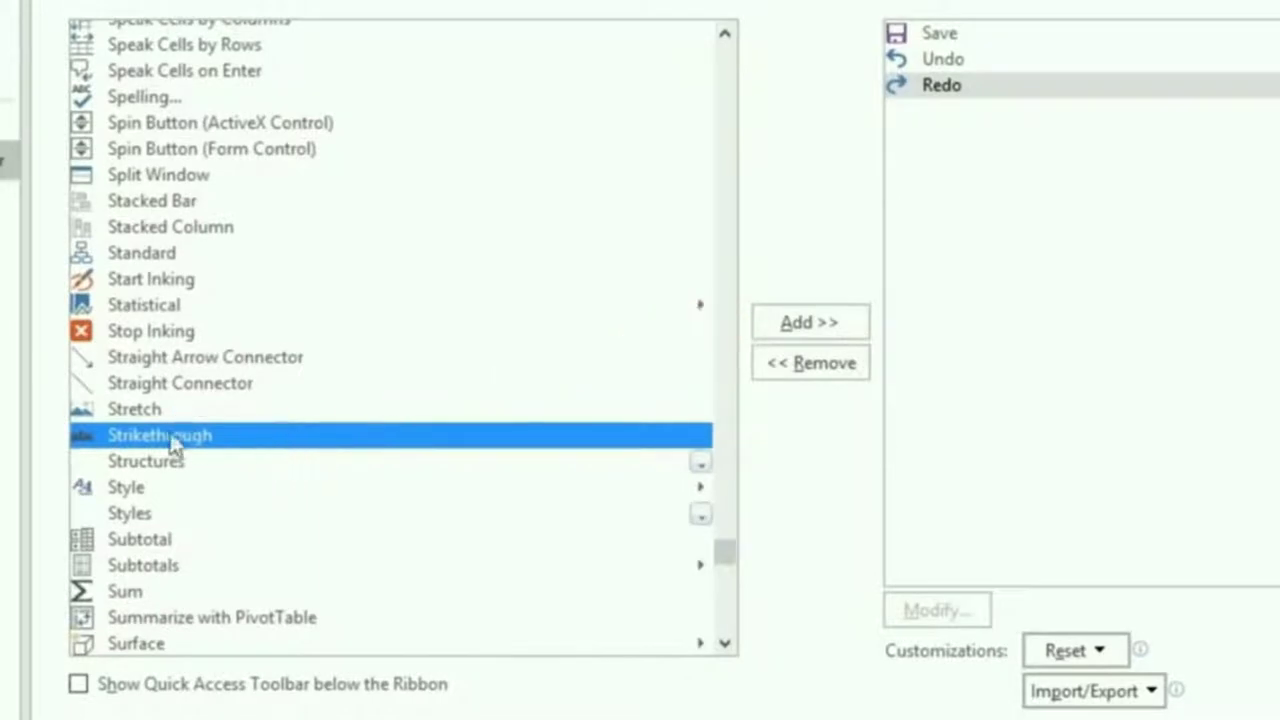
double_click(228, 444)
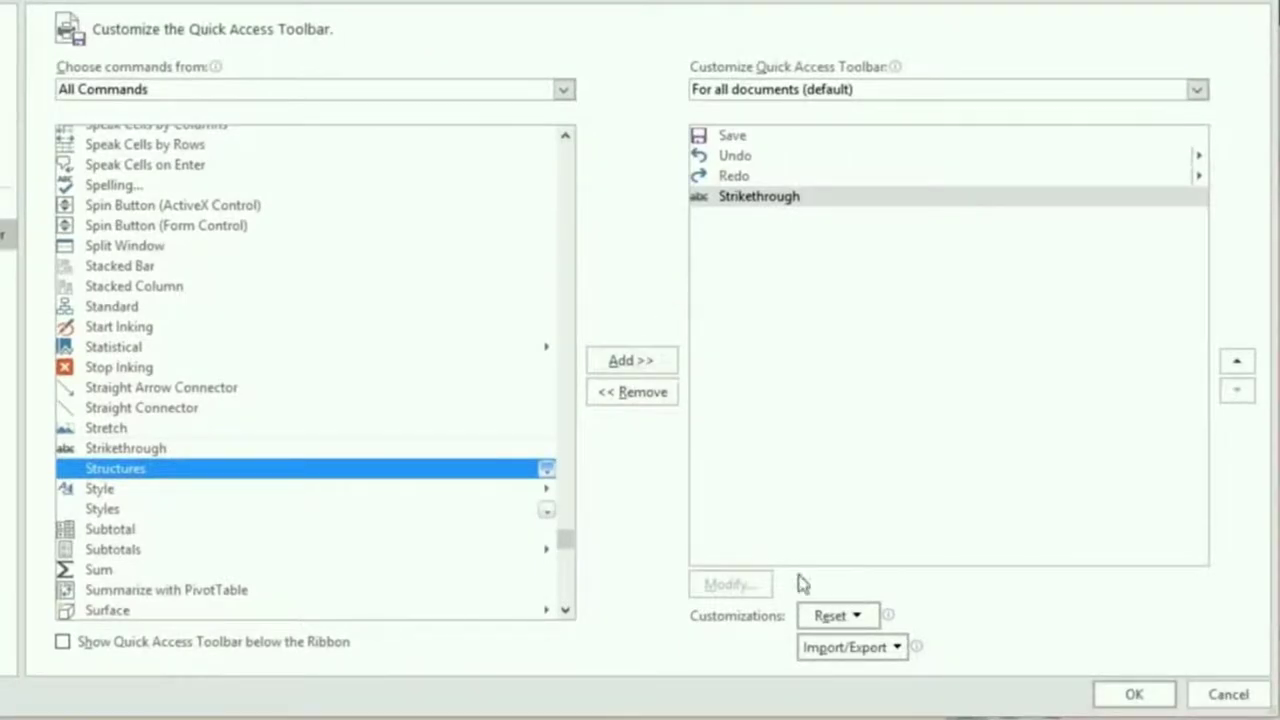
- Check the reset choices for customizations without using them, and apply the Quick Access Toolbar changes
left_click(856, 616)
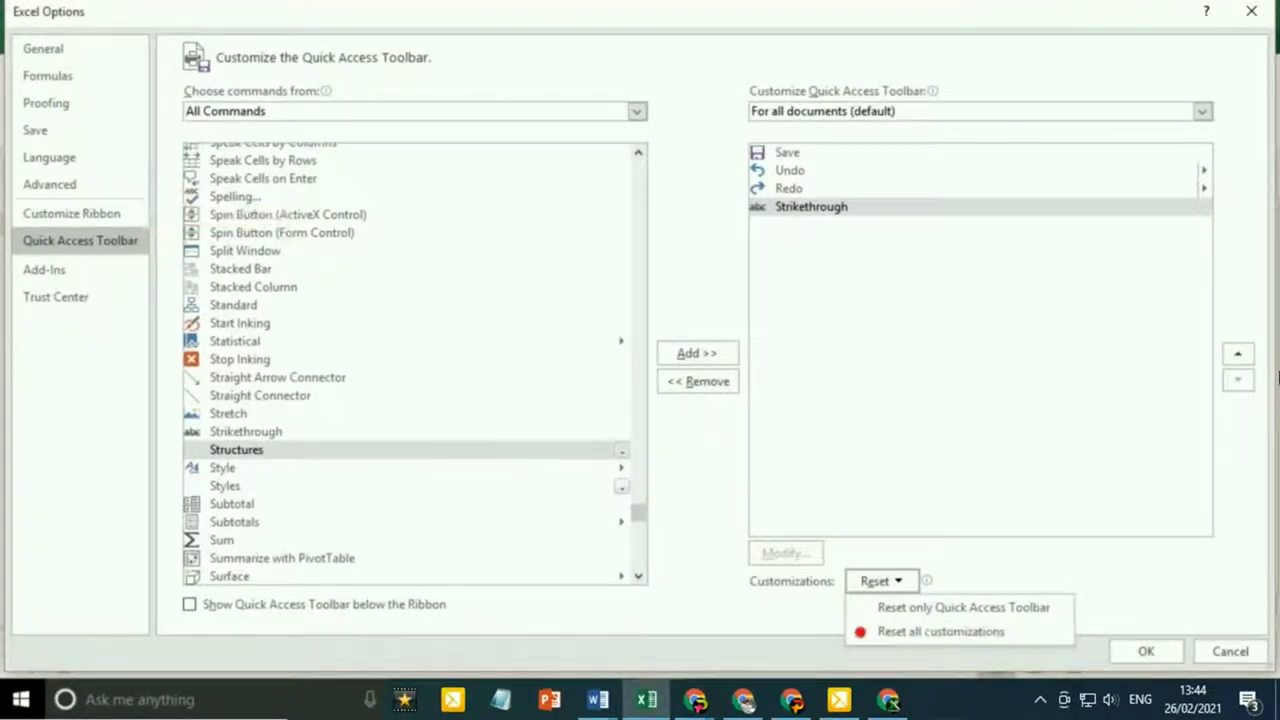
left_click(851, 576)
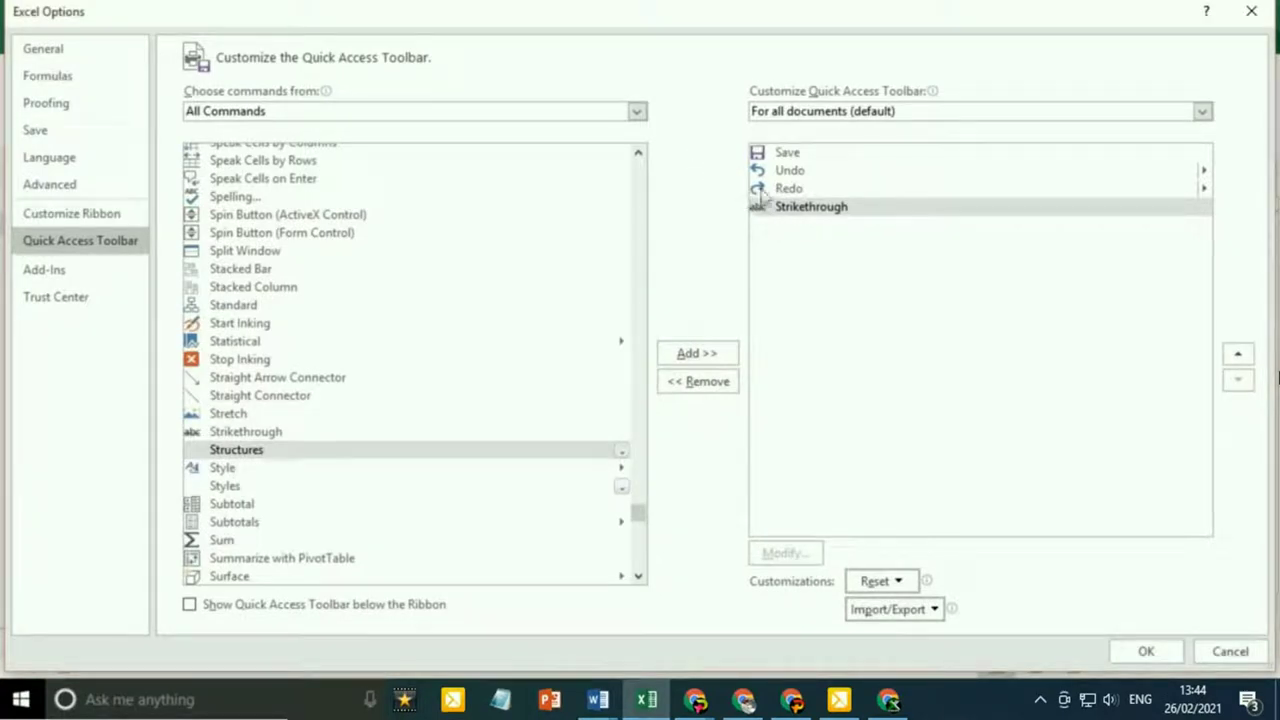
left_click(1133, 655)
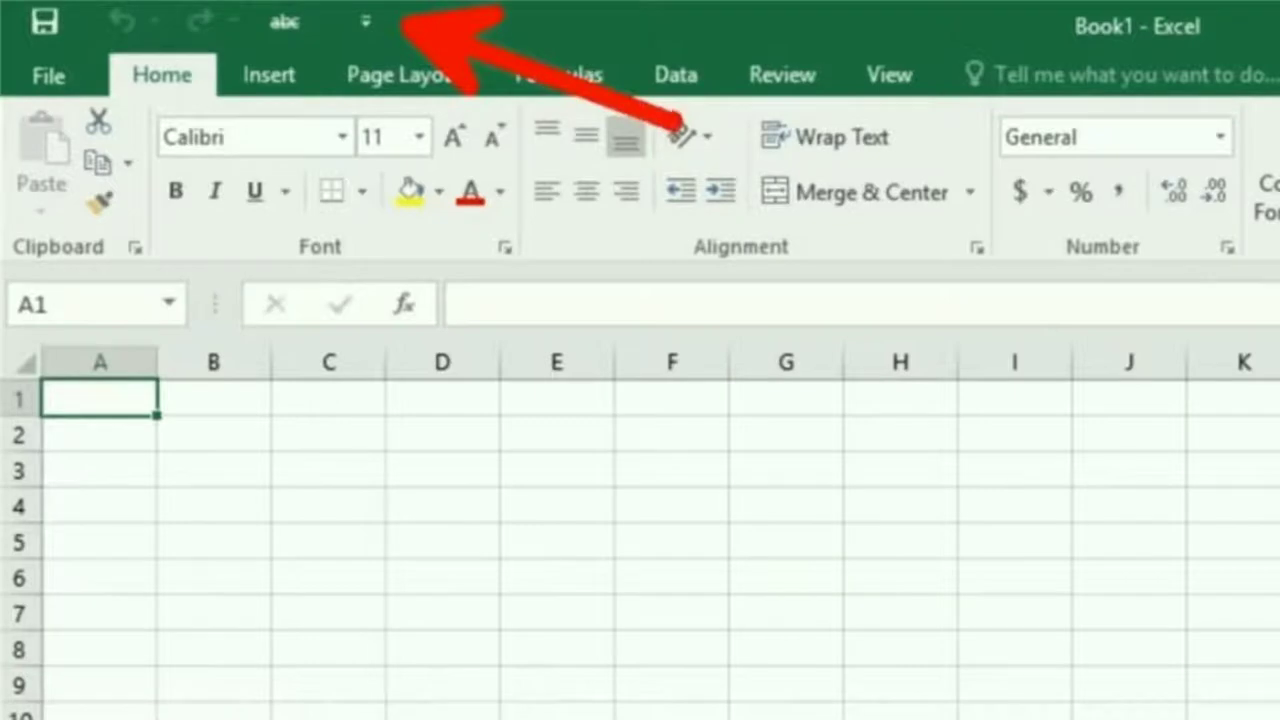
- Reopen the full Quick Access Toolbar options, review the All Commands list without adding anything, and close the options
left_click(397, 18)
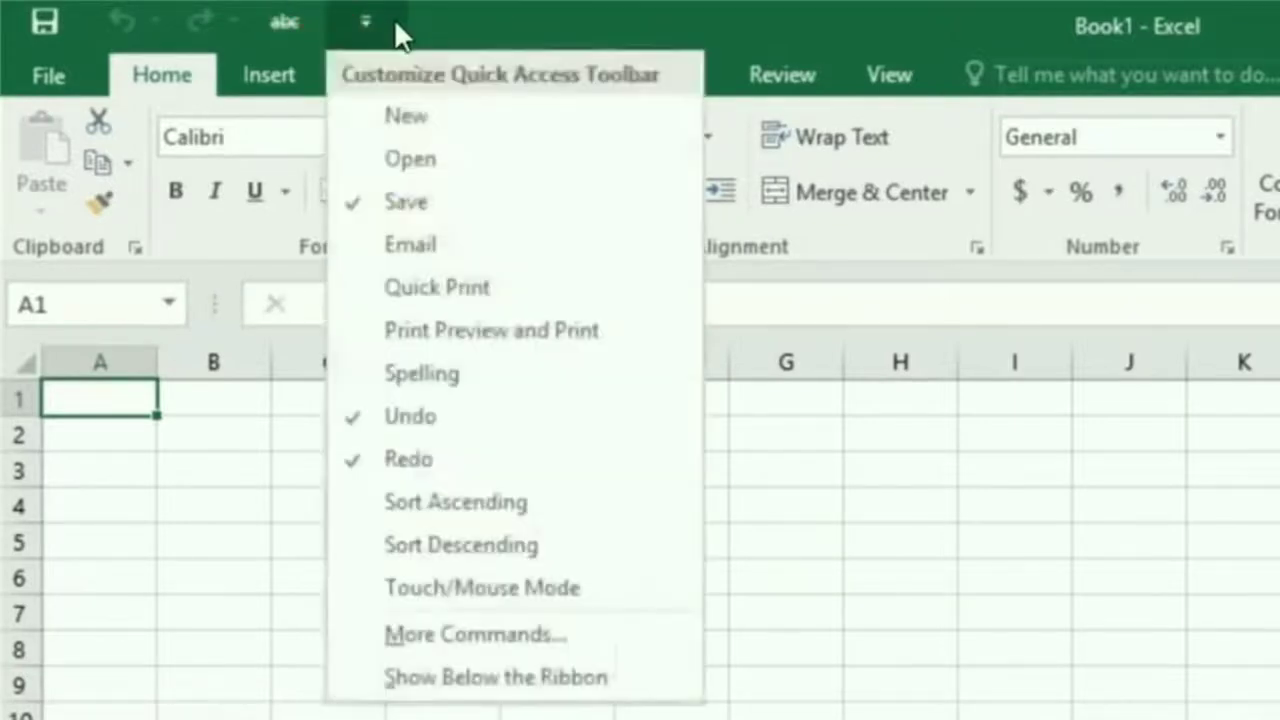
left_click(662, 635)
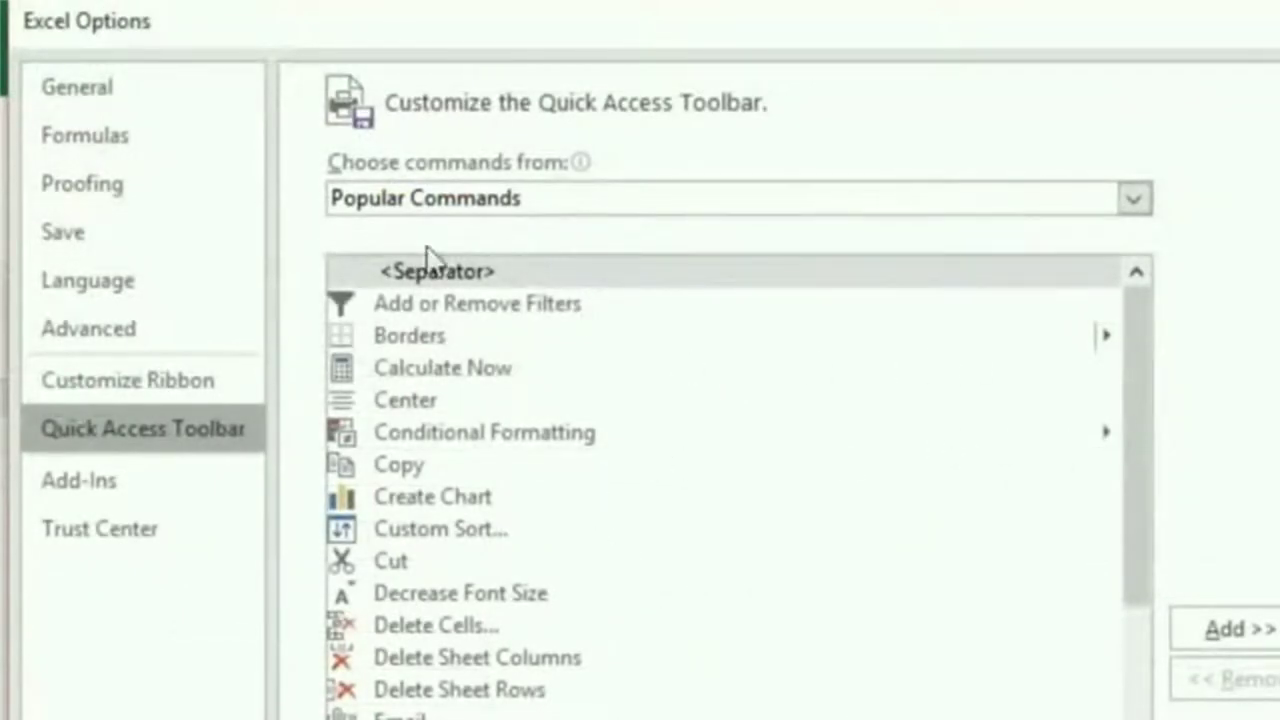
left_click(1132, 200)
left_click(626, 304)
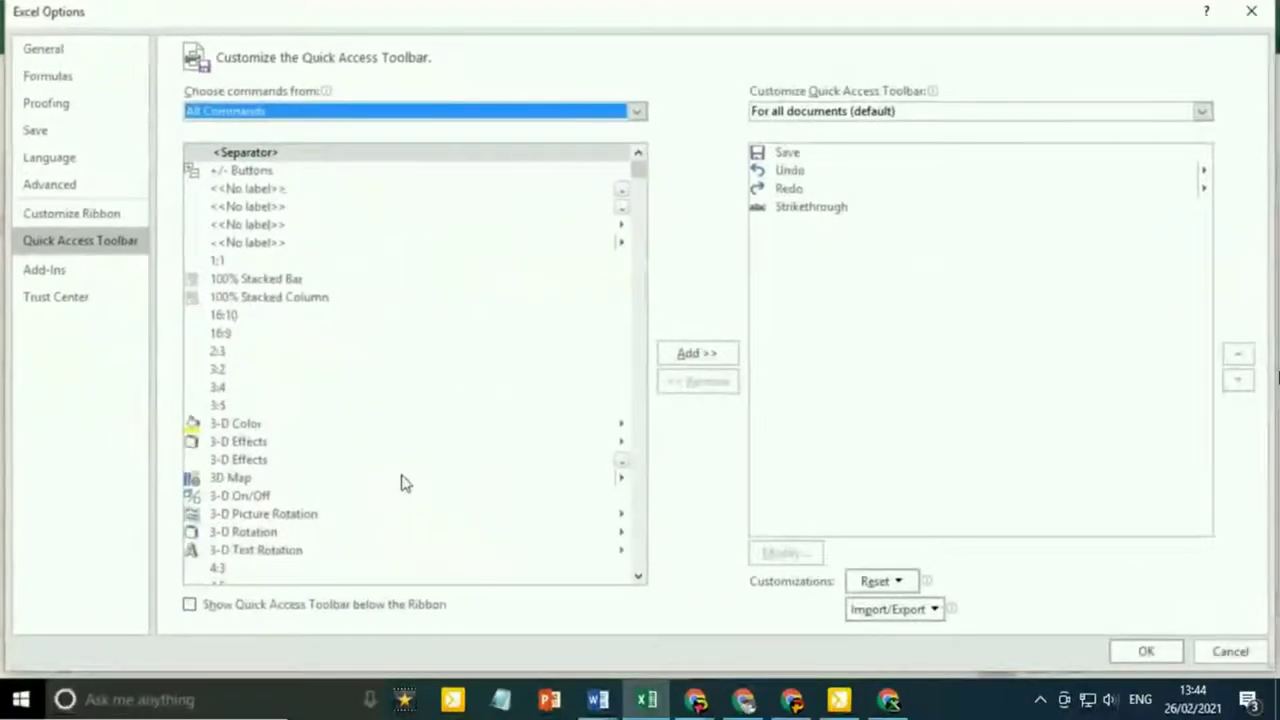
left_click(341, 316)
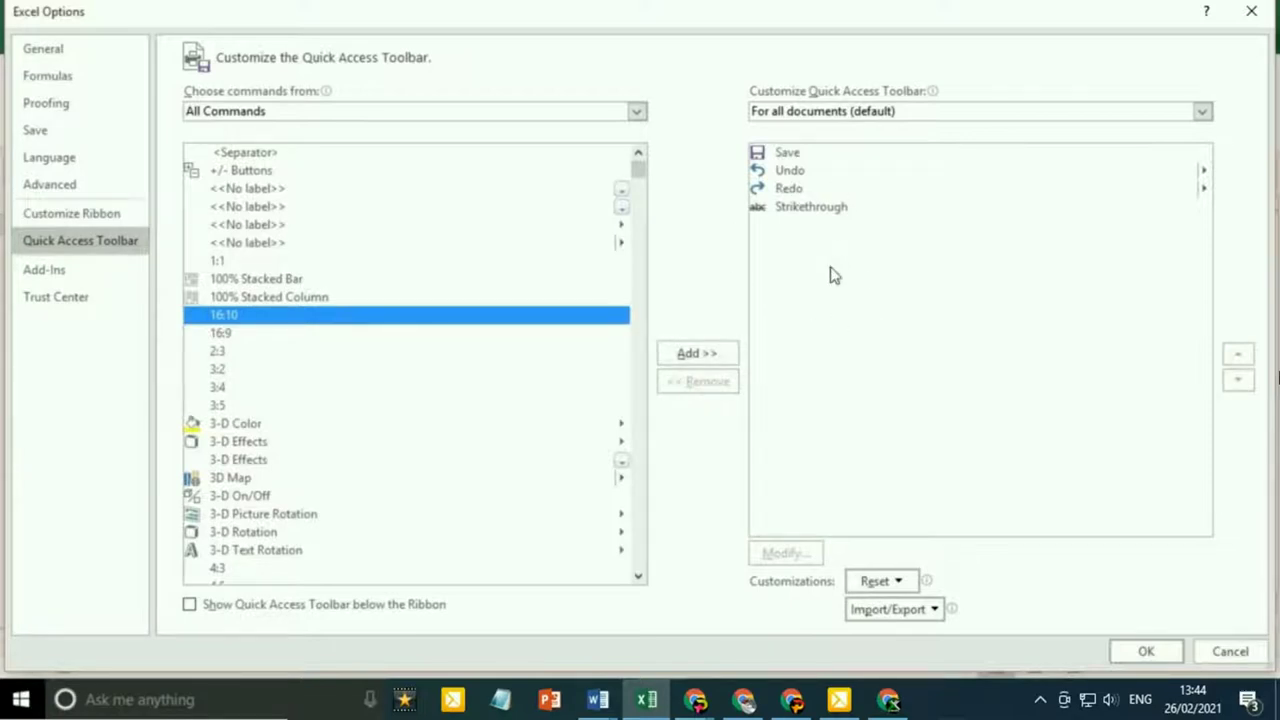
left_click(1137, 652)
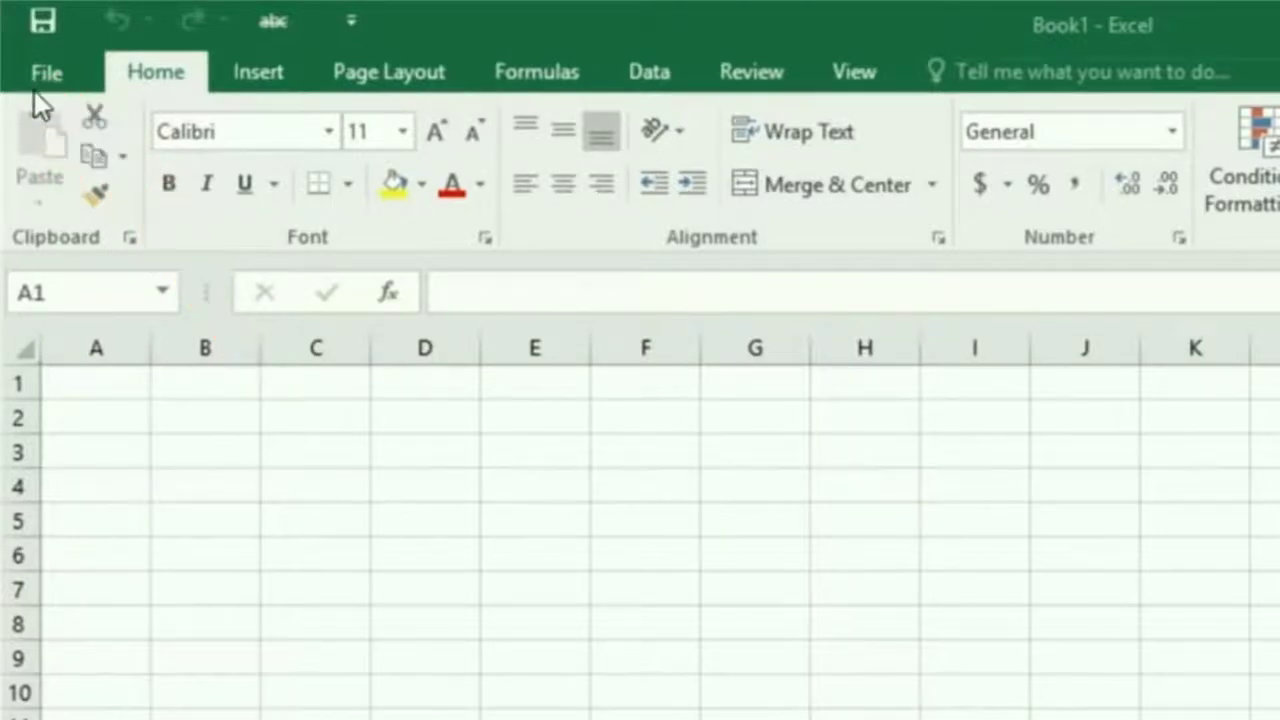
- View the workbook's Info page and the templates offered for new workbooks
left_click(55, 74)
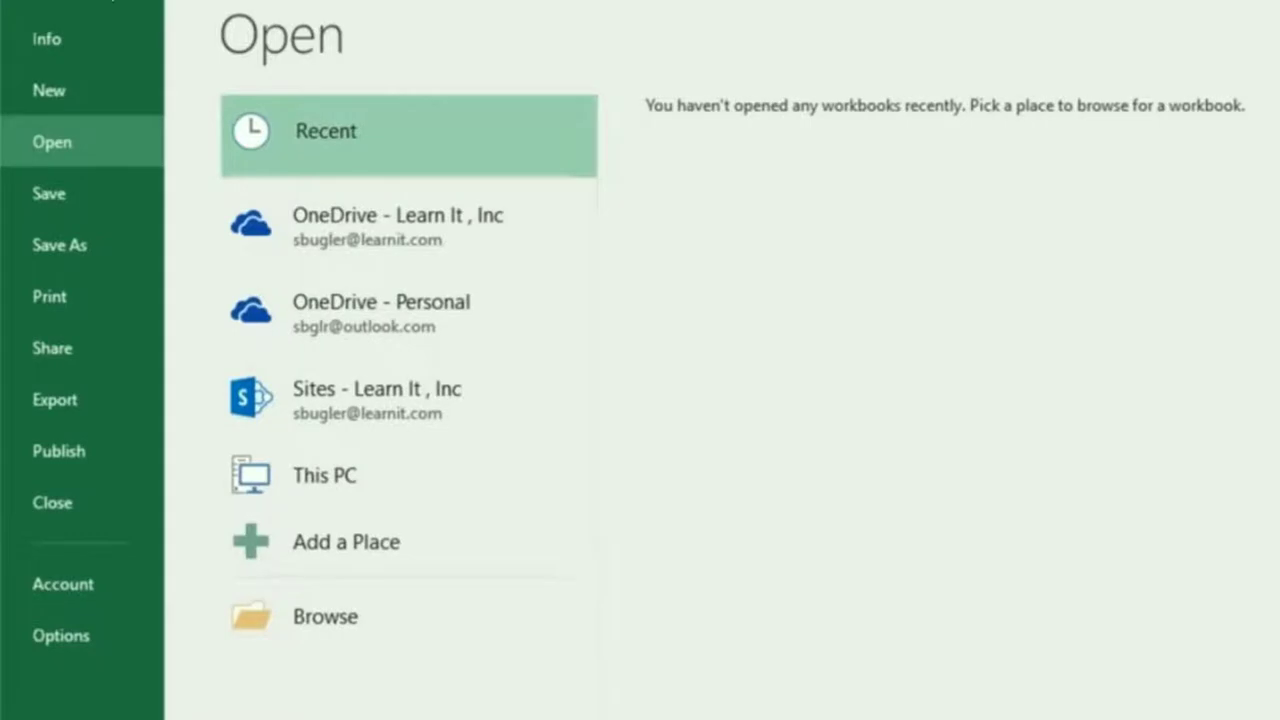
left_click(121, 38)
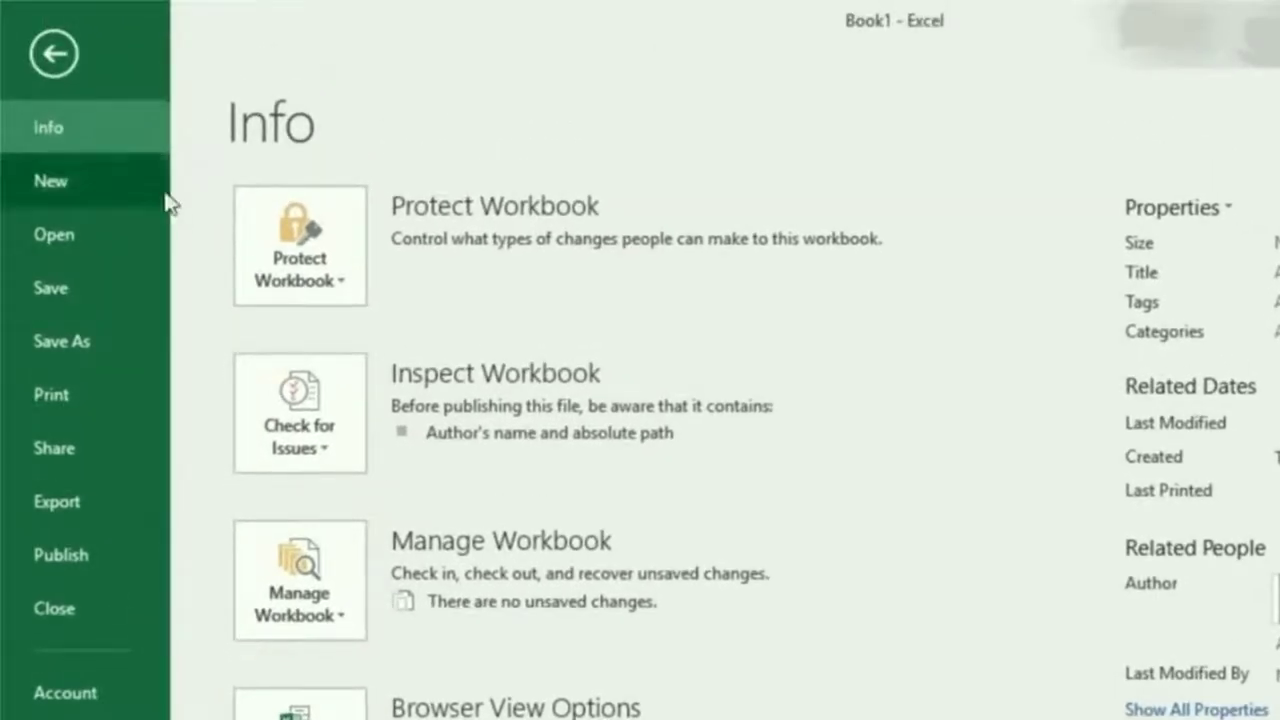
left_click(106, 178)
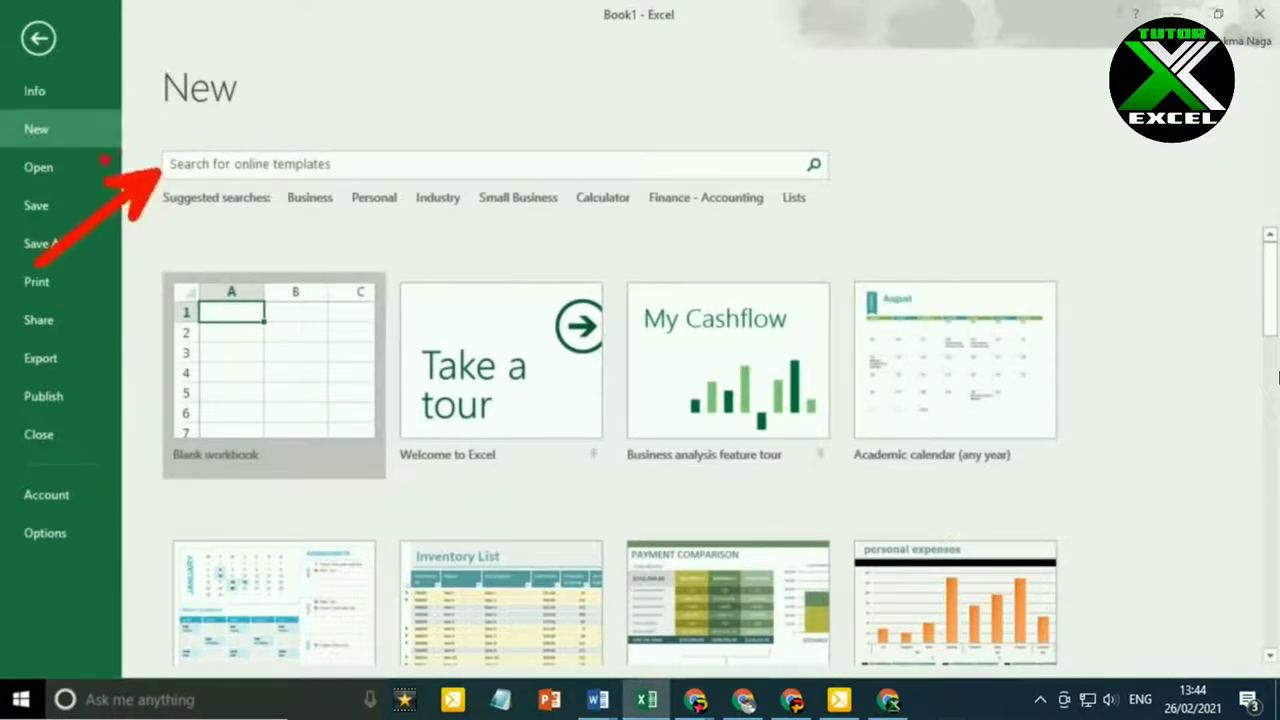
- Review the places to open a workbook from, browse the Documents folder, and cancel without opening a file
left_click(110, 180)
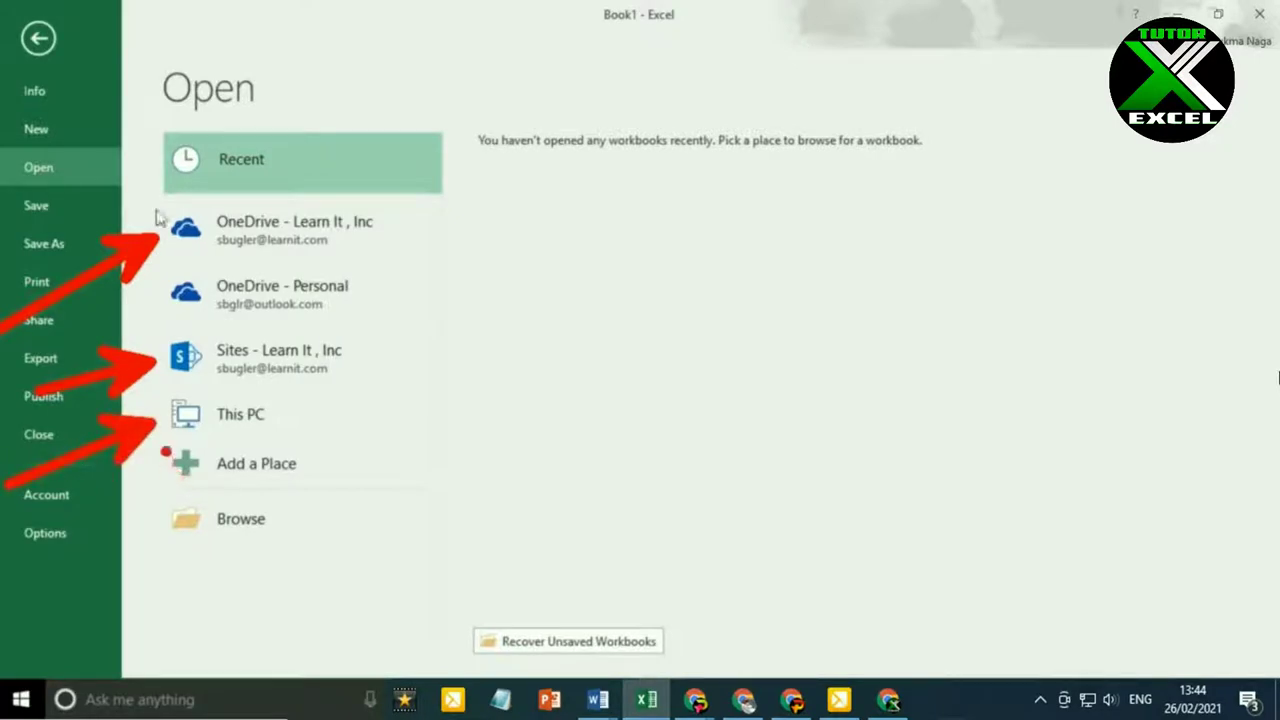
left_click(303, 519)
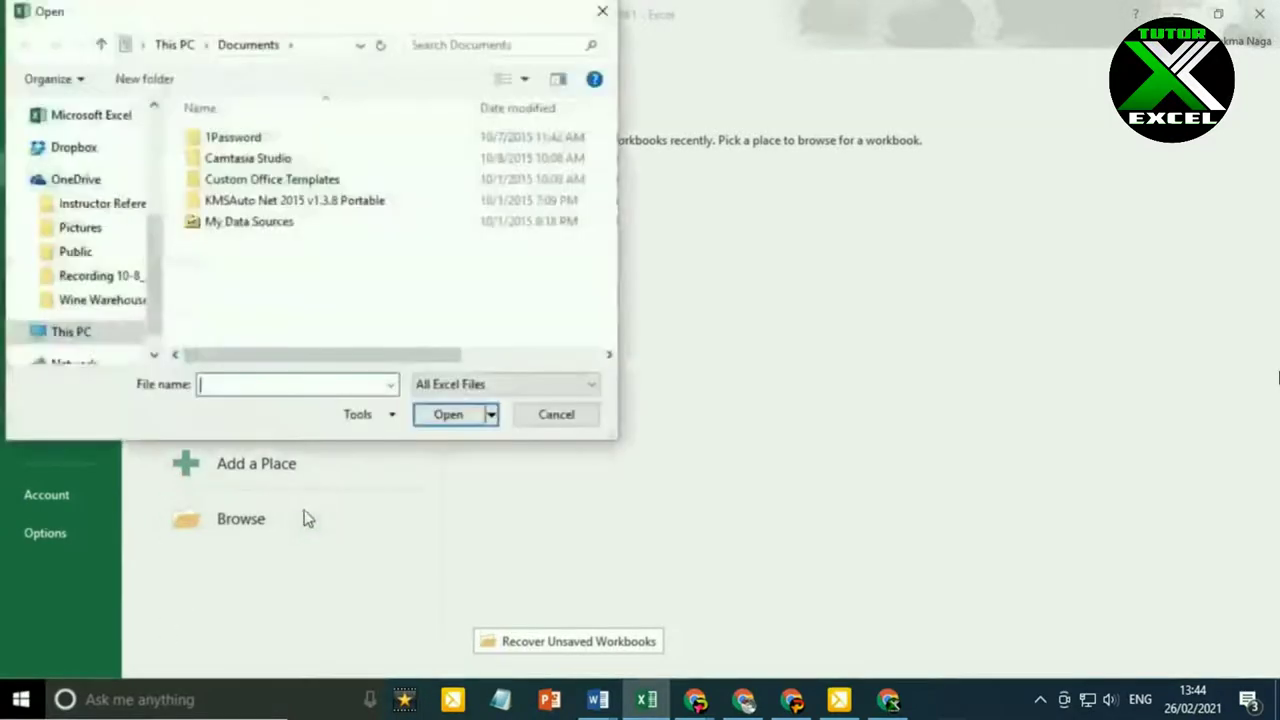
left_click_drag(275, 2, 490, 77)
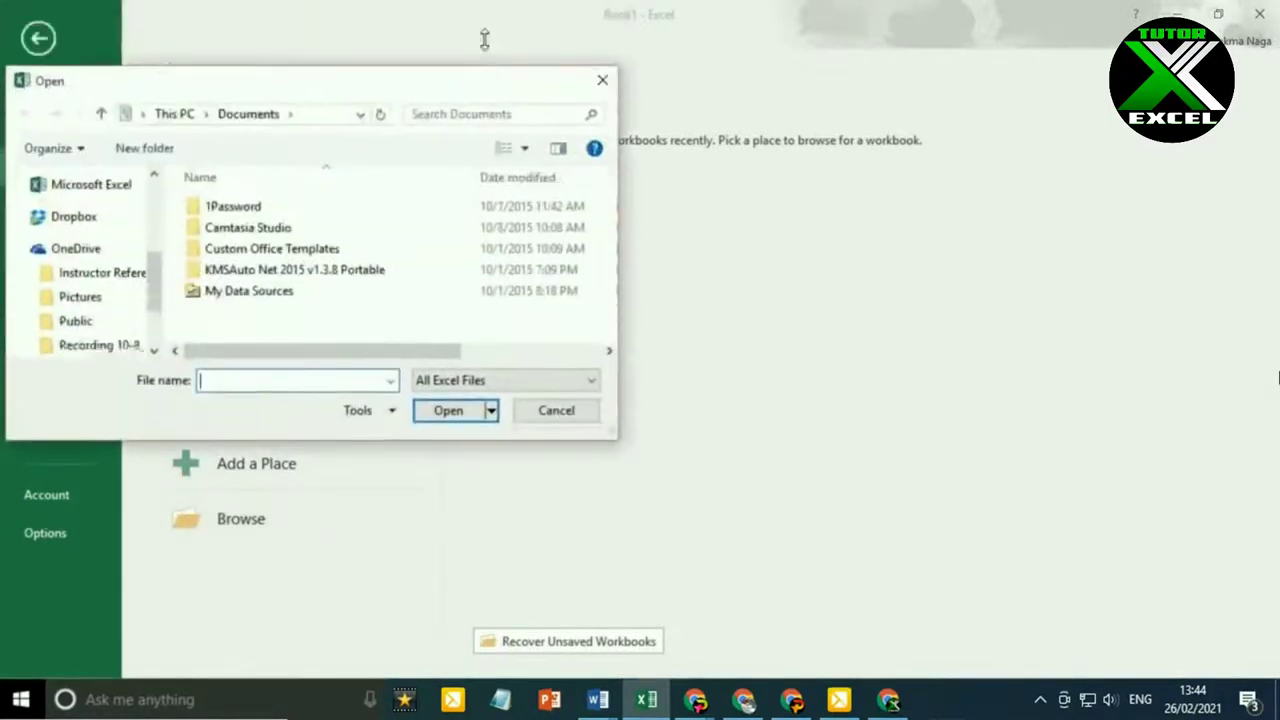
left_click(555, 420)
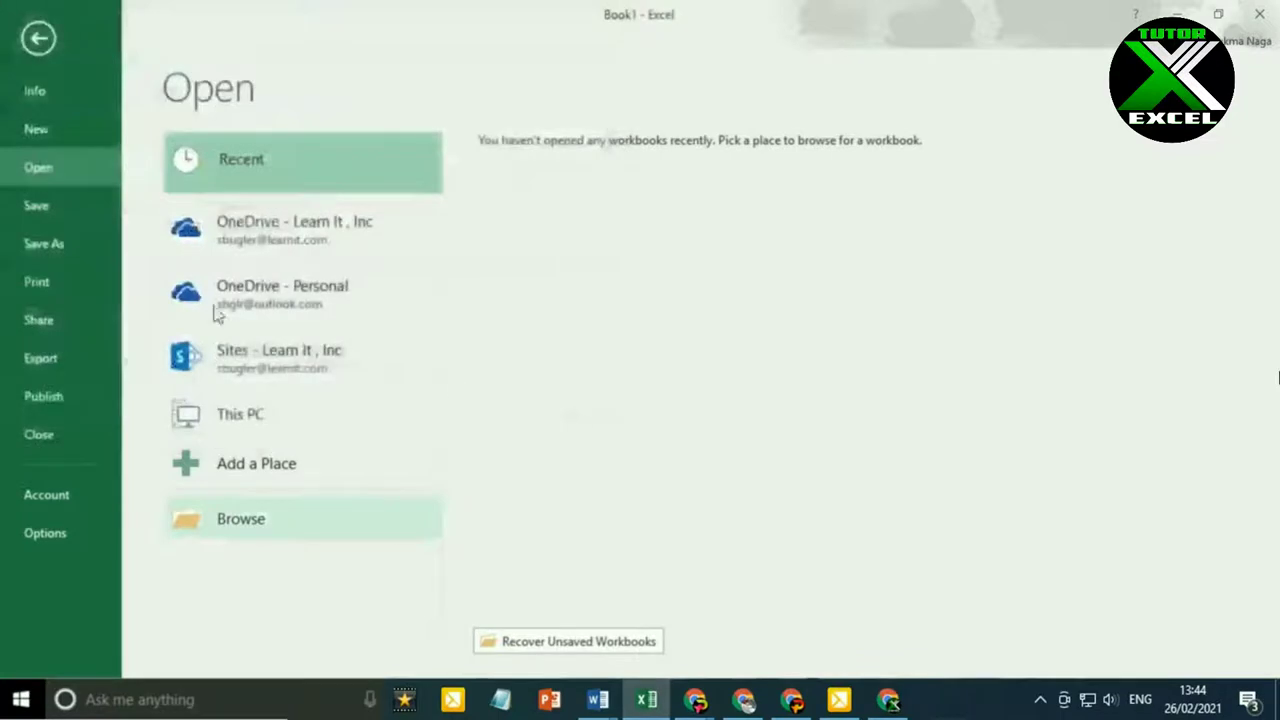
- View the locations available for saving the workbook and its print settings
left_click(78, 208)
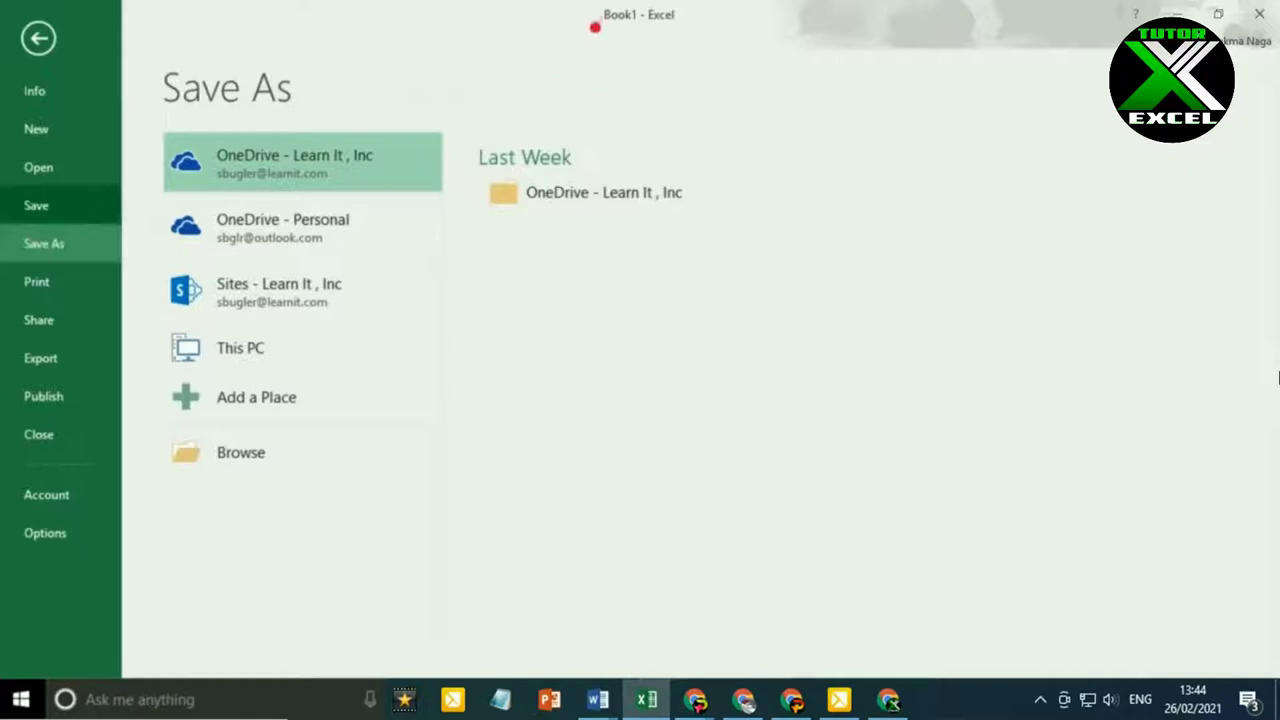
left_click(86, 195)
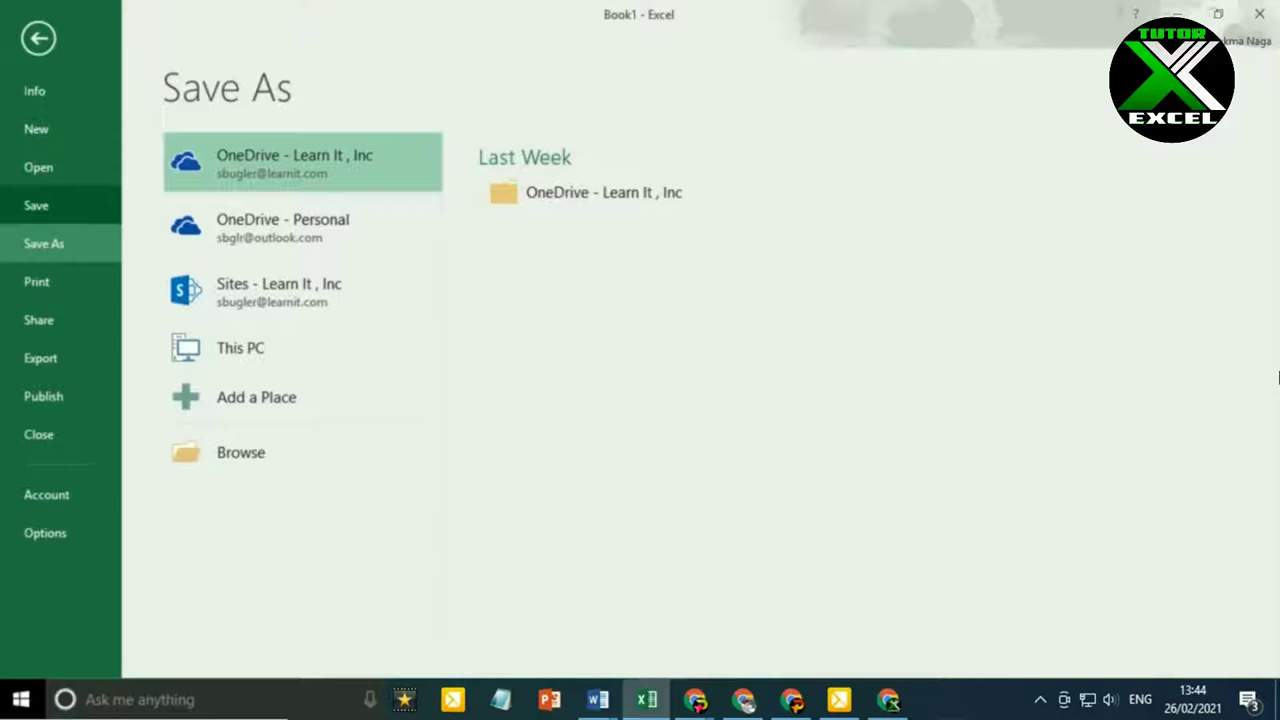
left_click(75, 203)
left_click(80, 285)
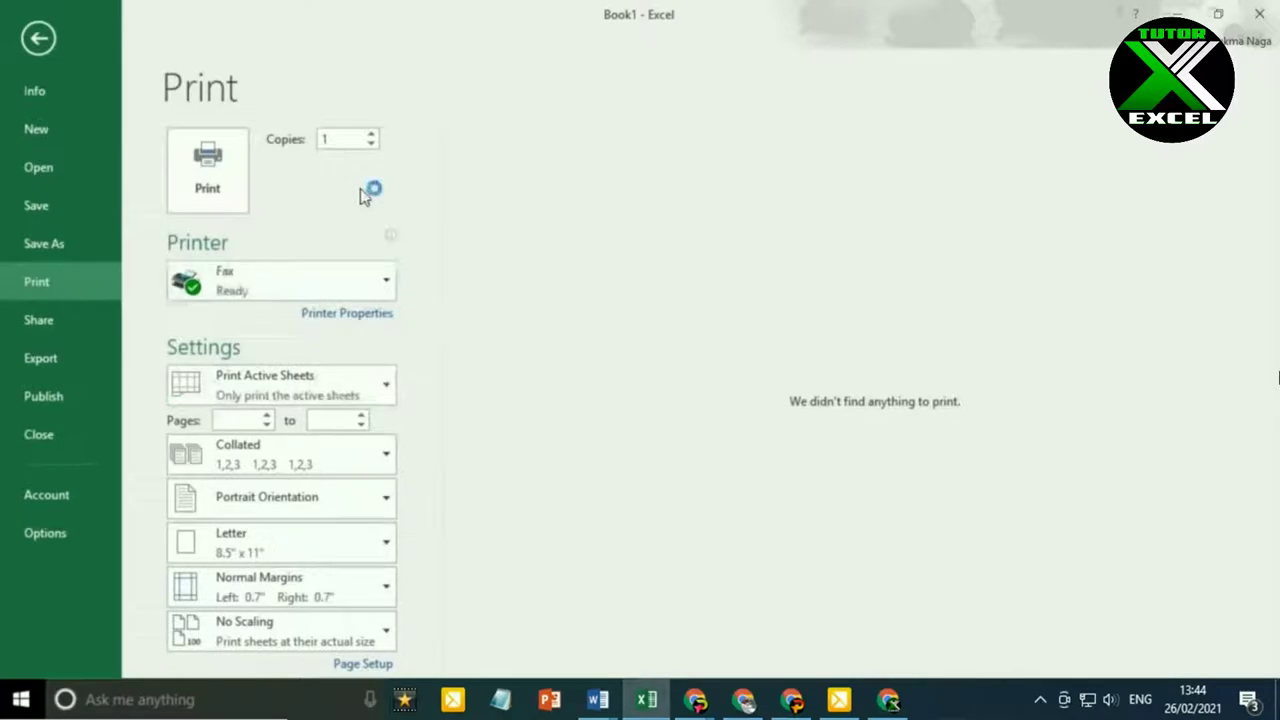
- Review the workbook's sharing methods: Share with People, Email, Present Online and Send by Instant Message
left_click(79, 316)
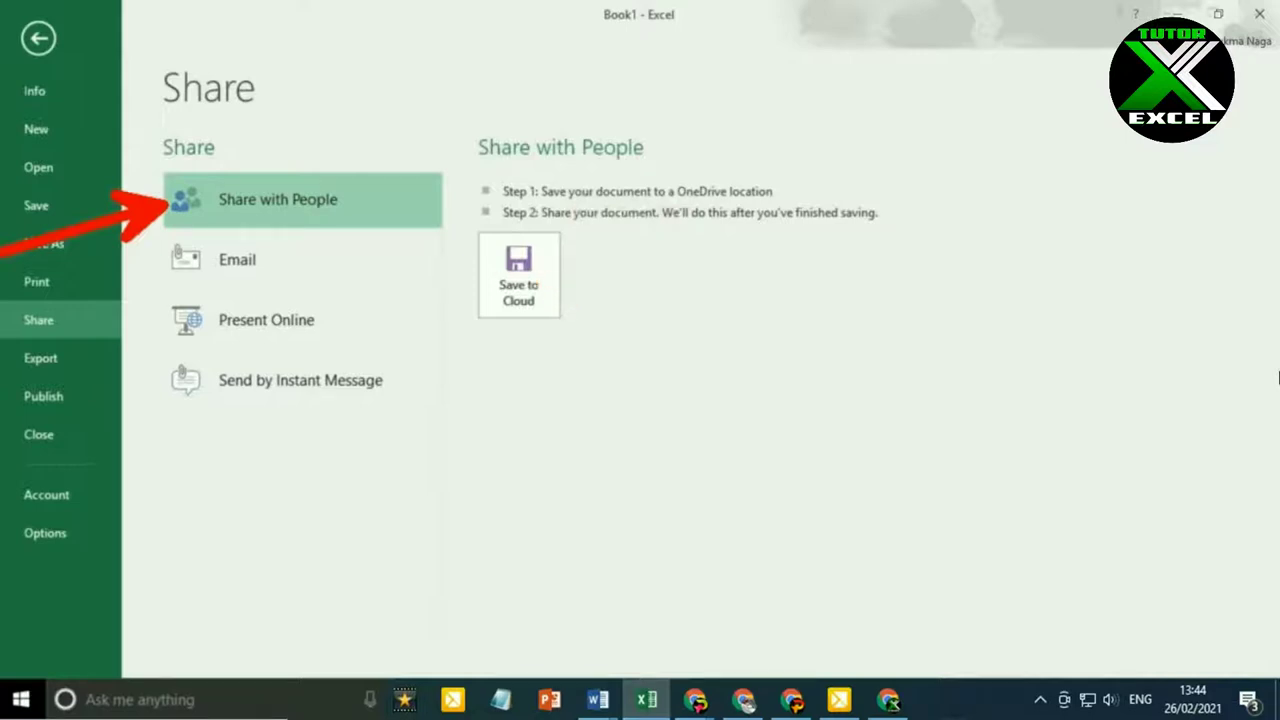
left_click(330, 265)
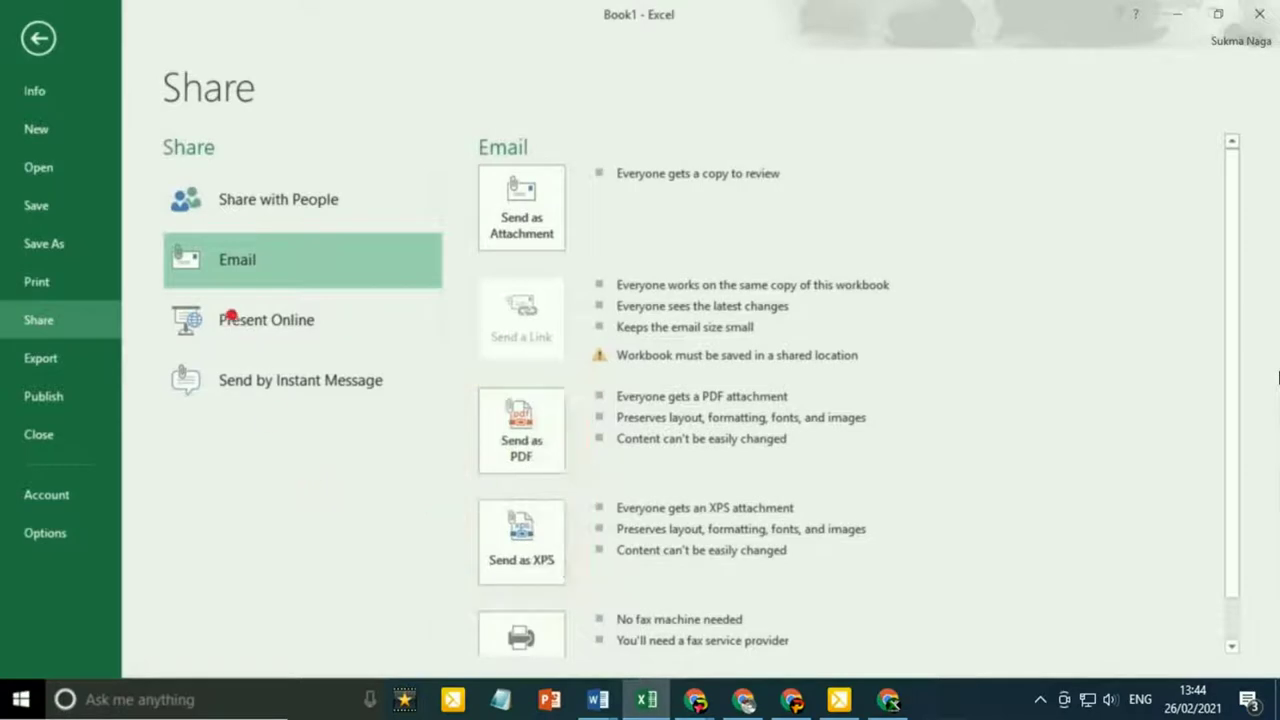
left_click(394, 344)
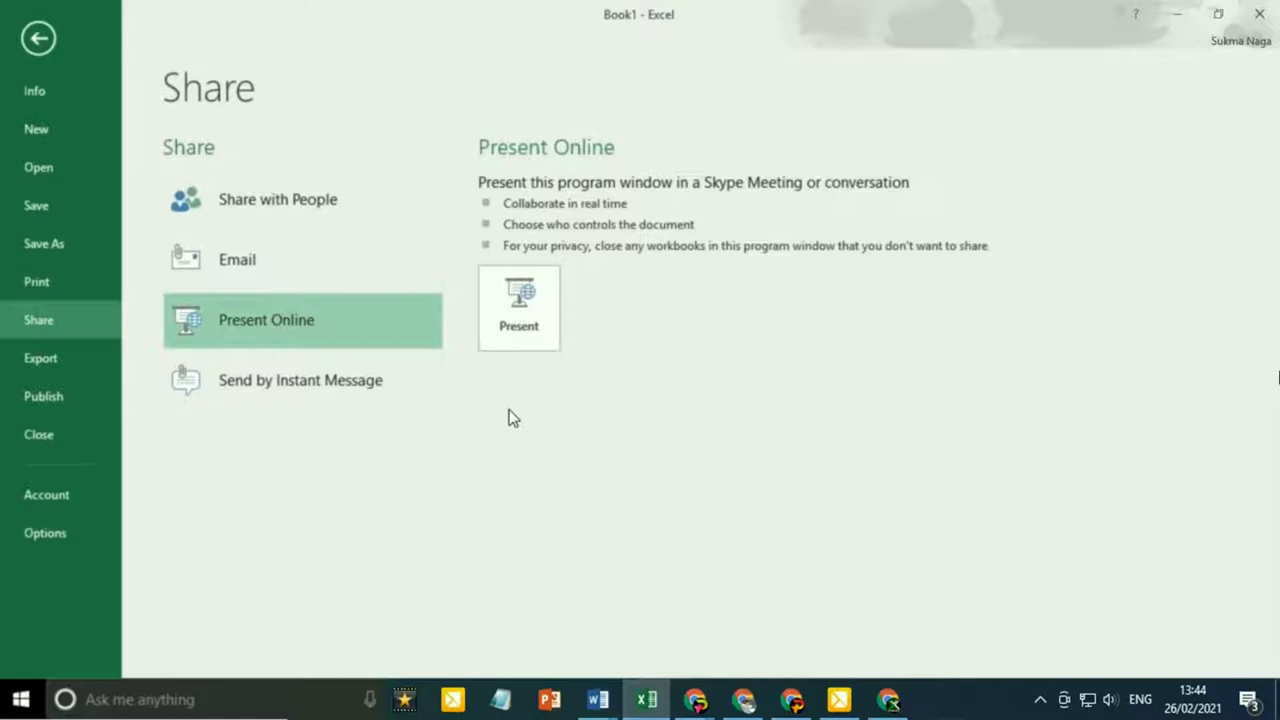
left_click(405, 393)
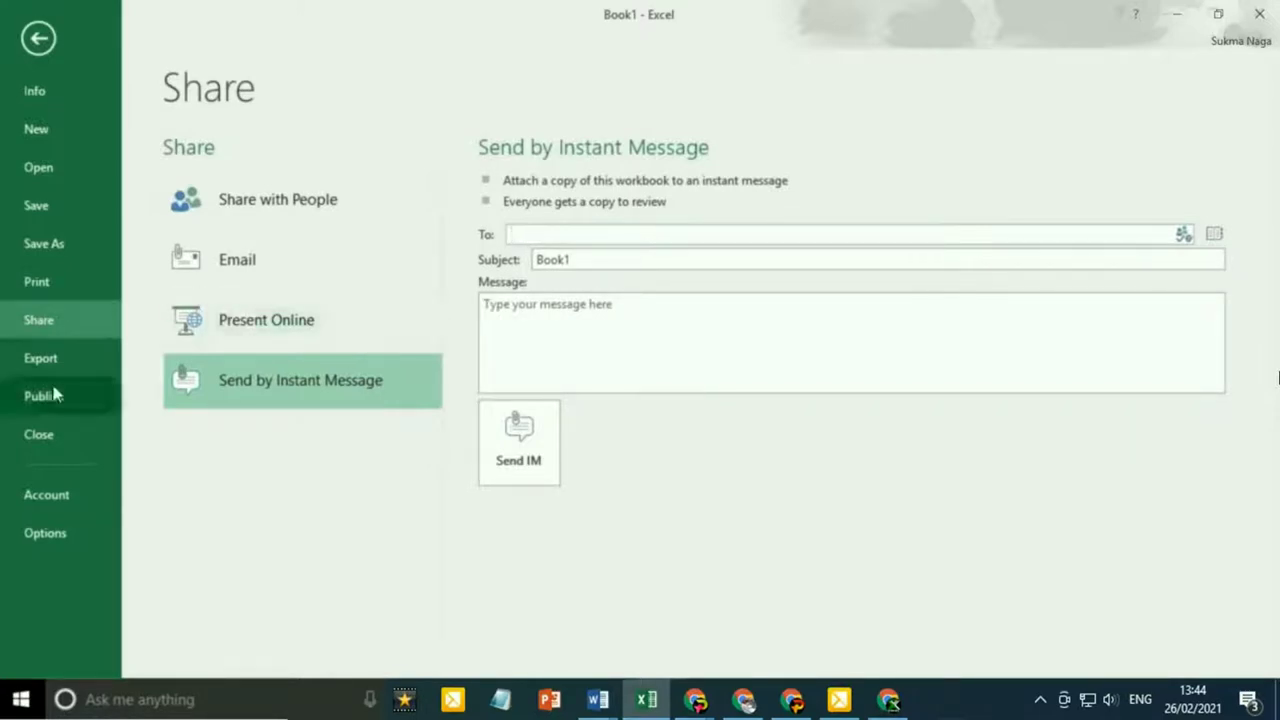
- View the export options for creating a PDF/XPS document and changing the workbook's file type
left_click(78, 368)
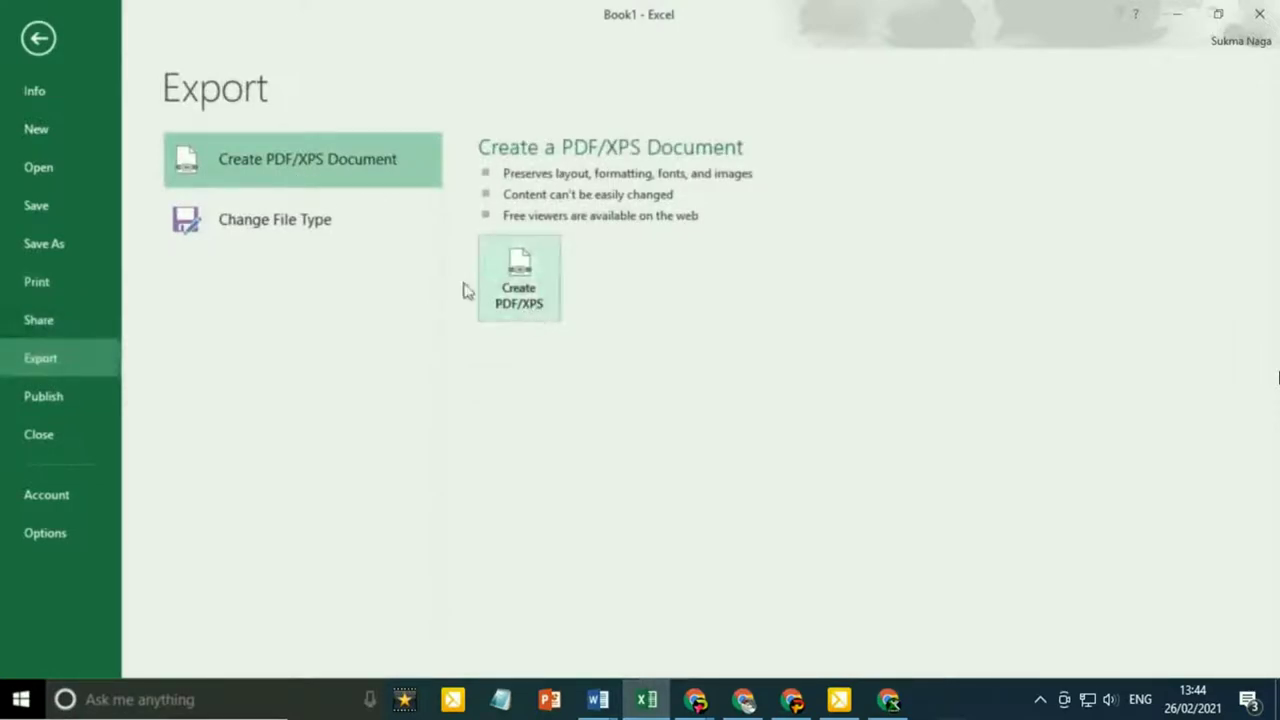
left_click(381, 226)
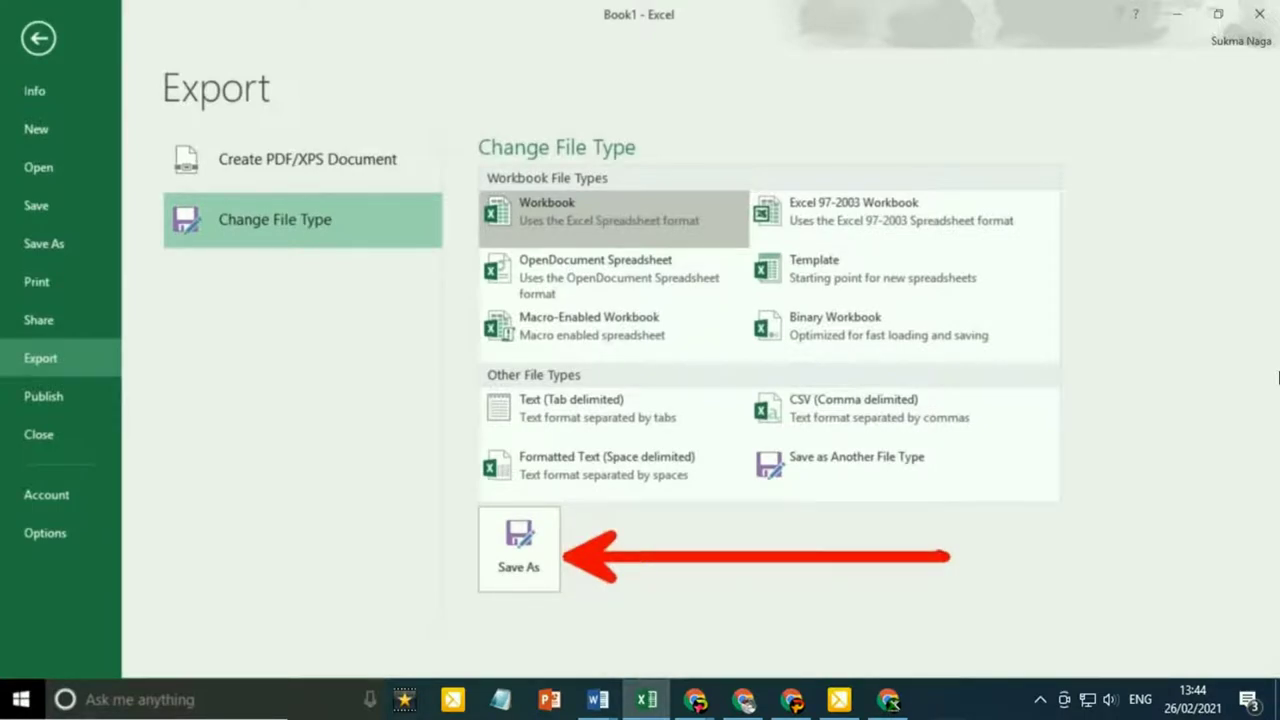
- View the Publish to Power BI page and the Account page with its user and product information
left_click(97, 396)
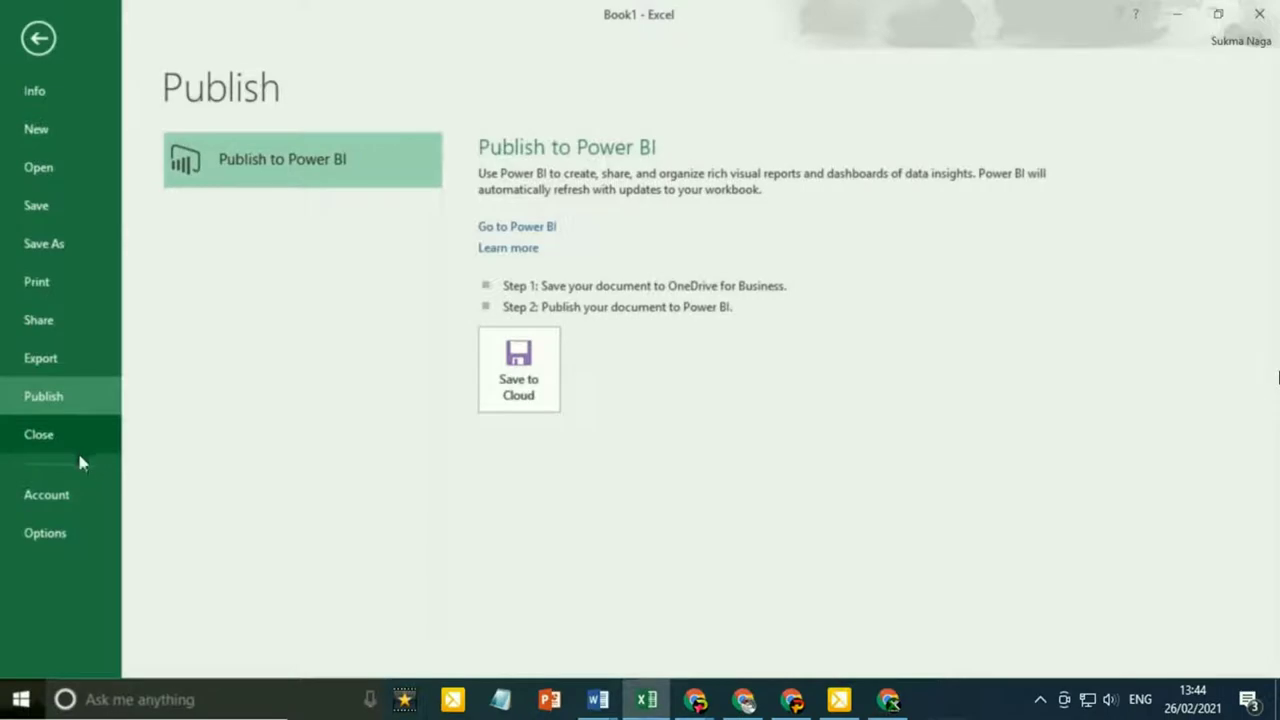
left_click(80, 509)
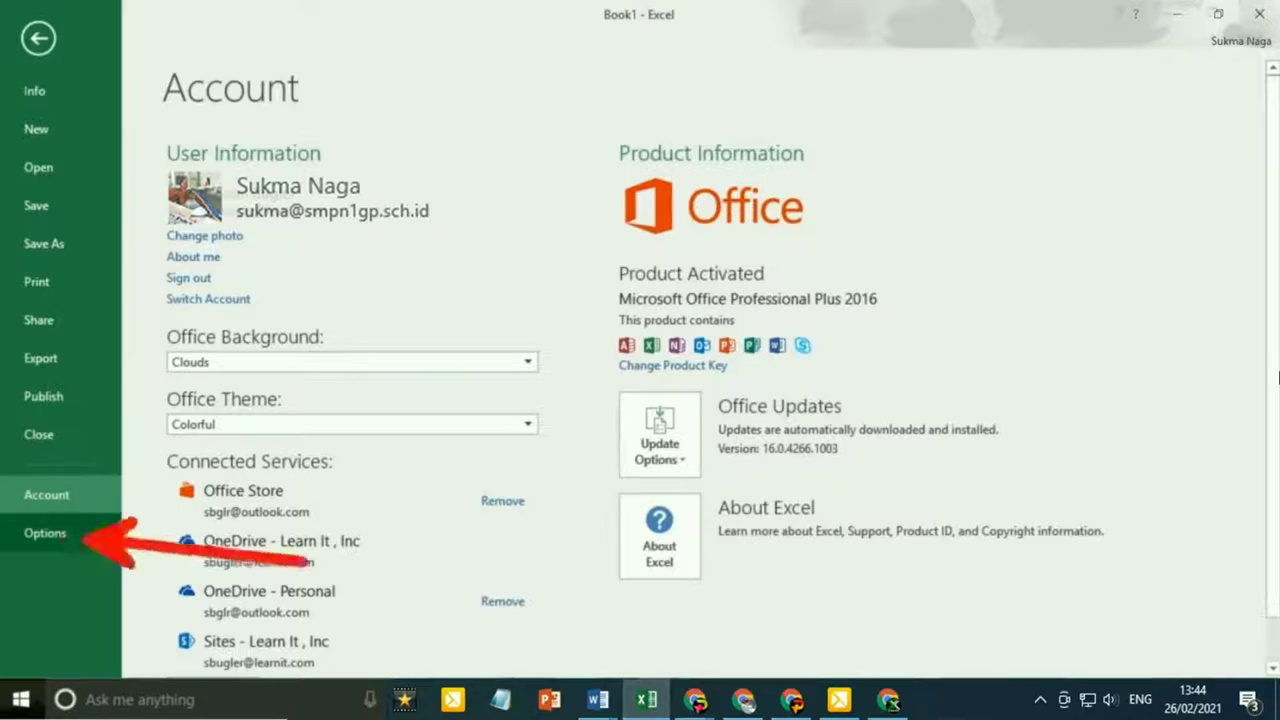
- Set the Office Theme to White in the general Excel options and apply it
left_click(96, 535)
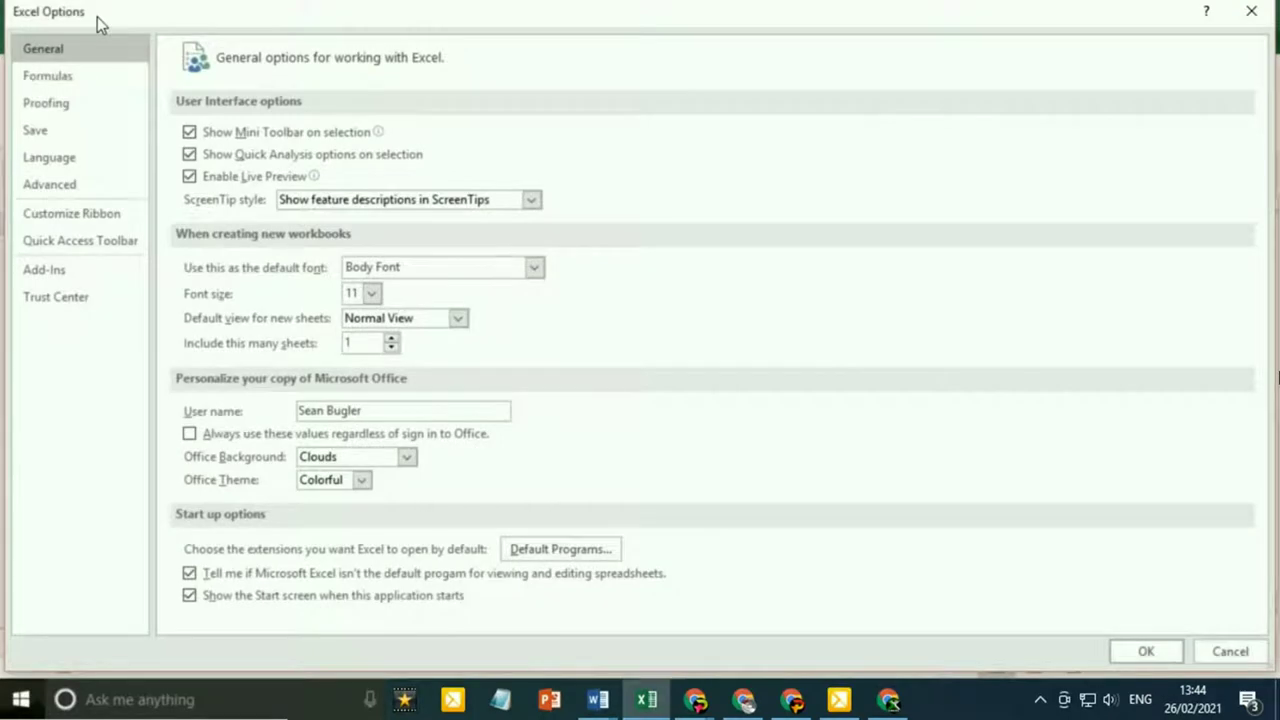
mouse_move(576, 3)
left_mouse_down()
mouse_move(573, 66)
mouse_move(573, 3)
left_mouse_up()
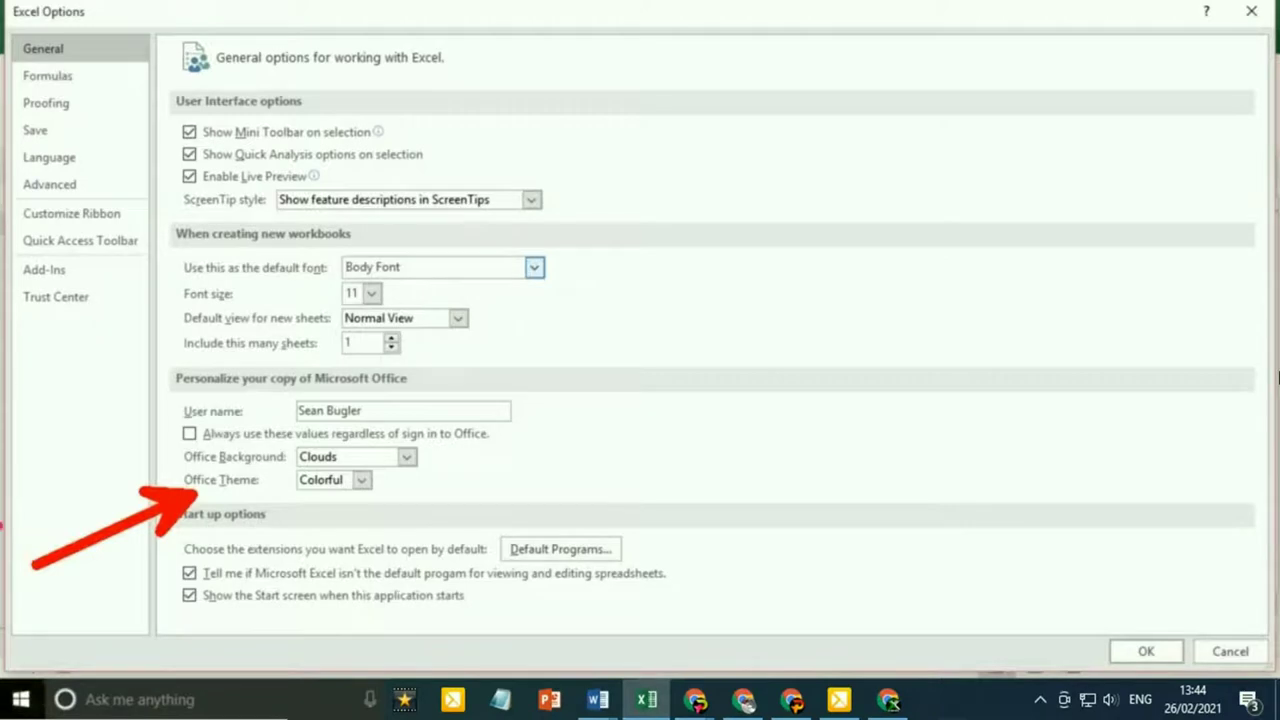
left_click_drag(648, 4, 626, 158)
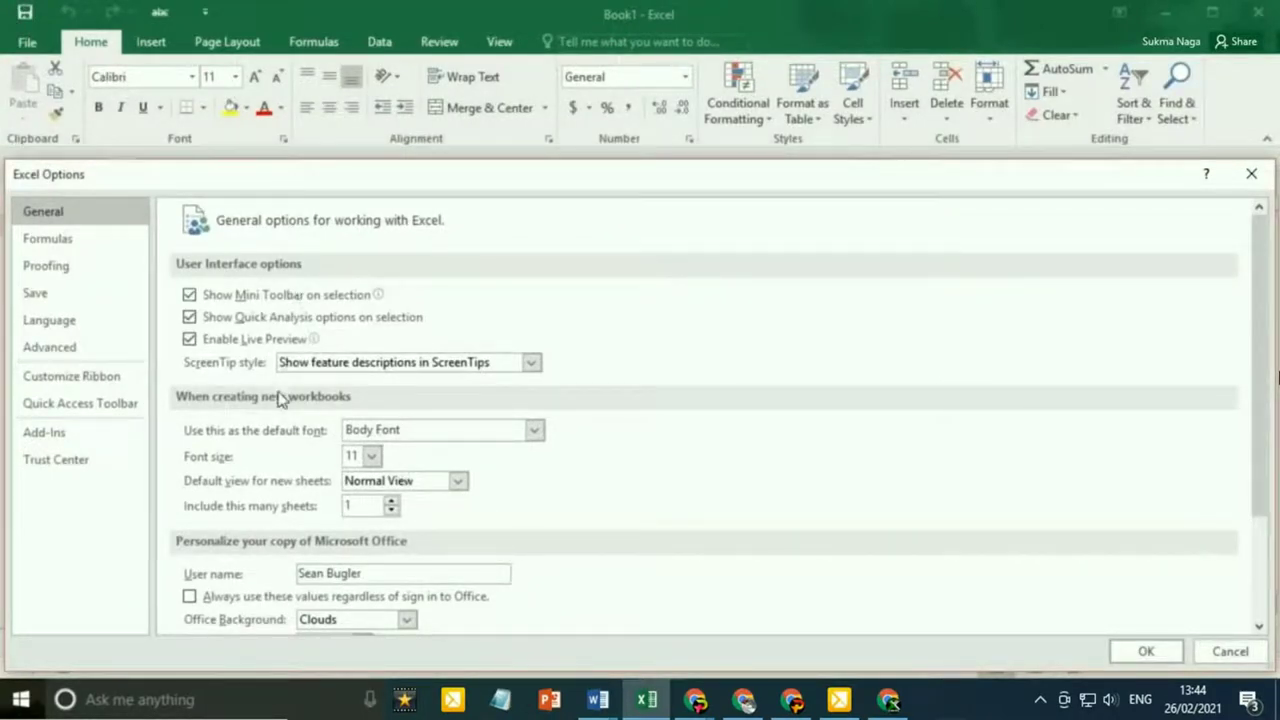
left_click_drag(1259, 400, 1268, 448)
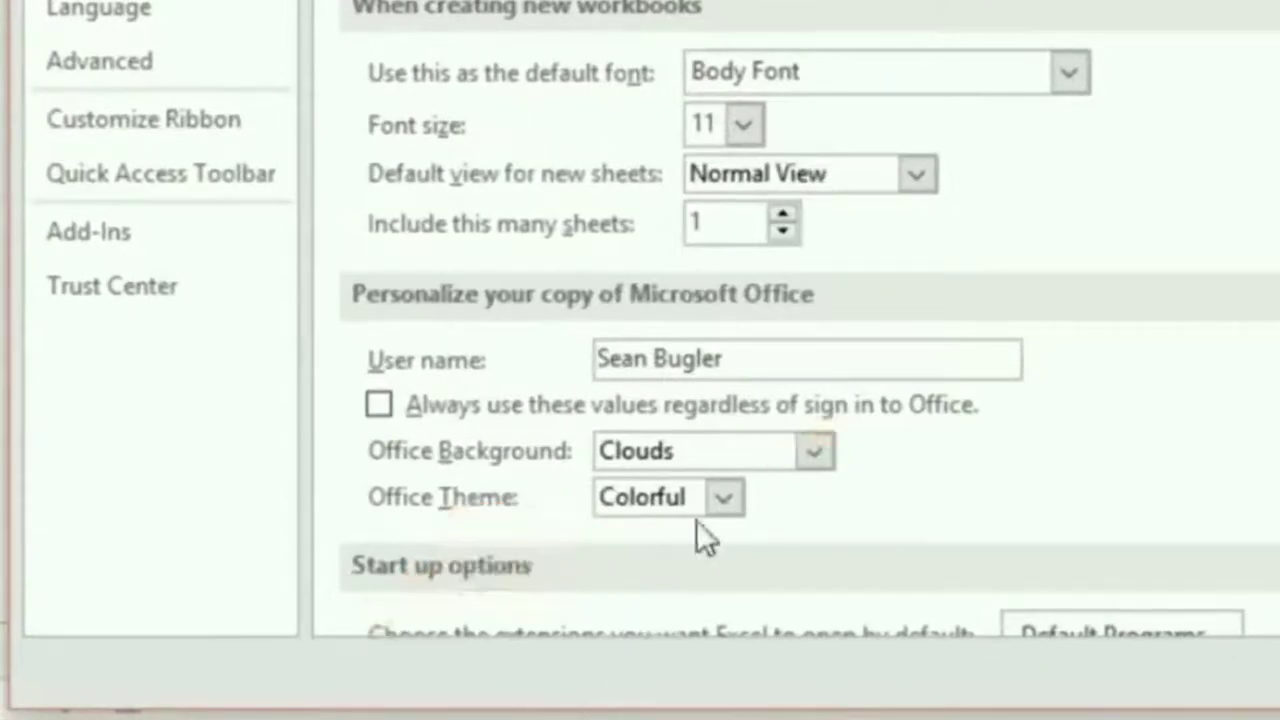
left_click(721, 502)
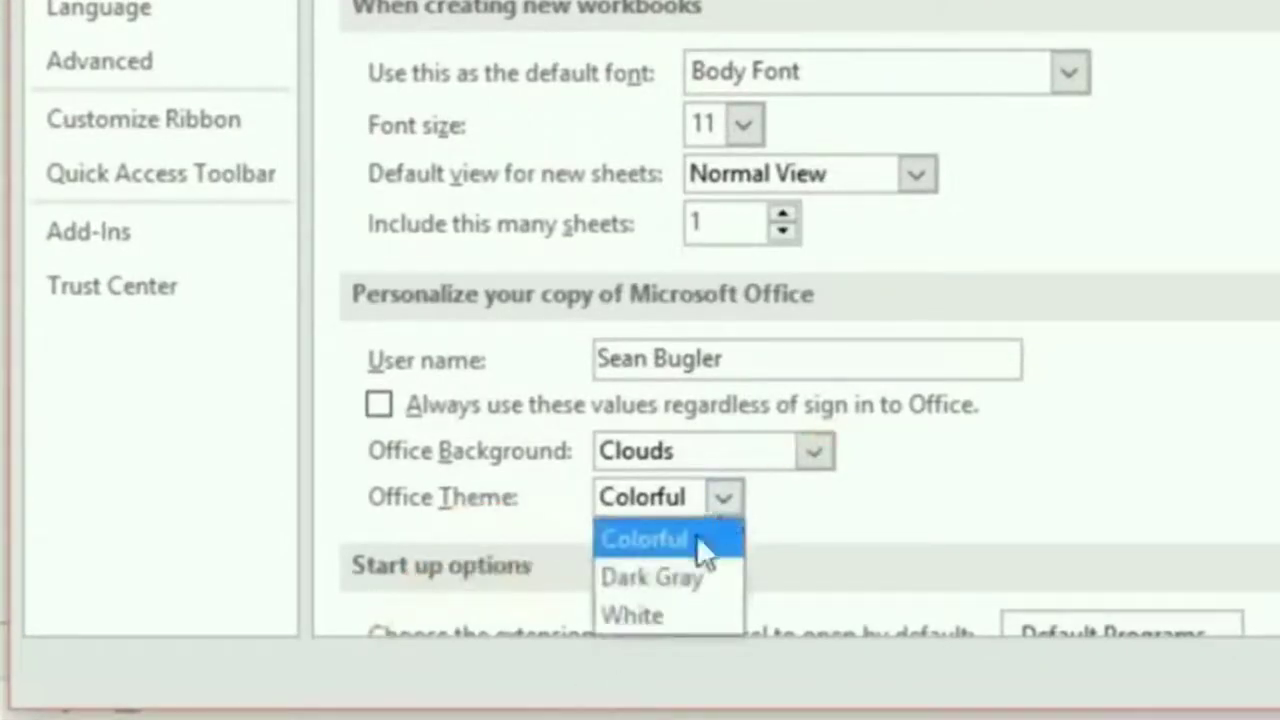
left_click(660, 614)
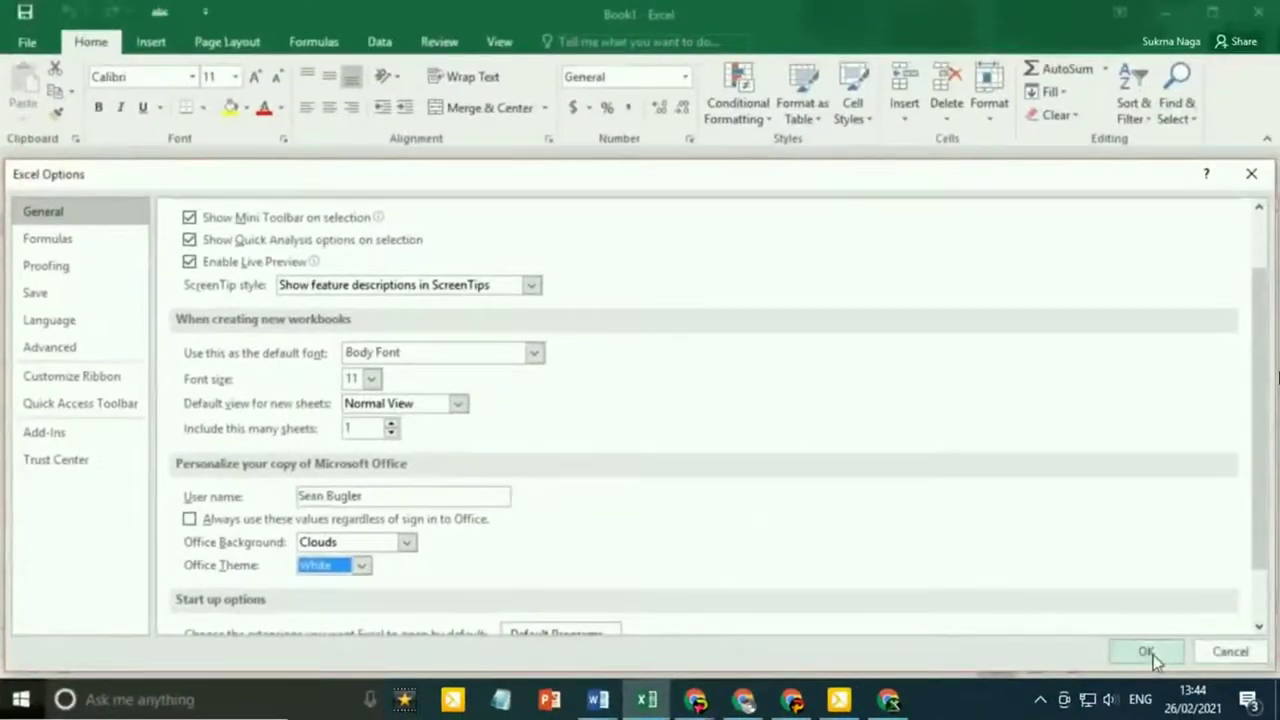
left_click(1150, 655)
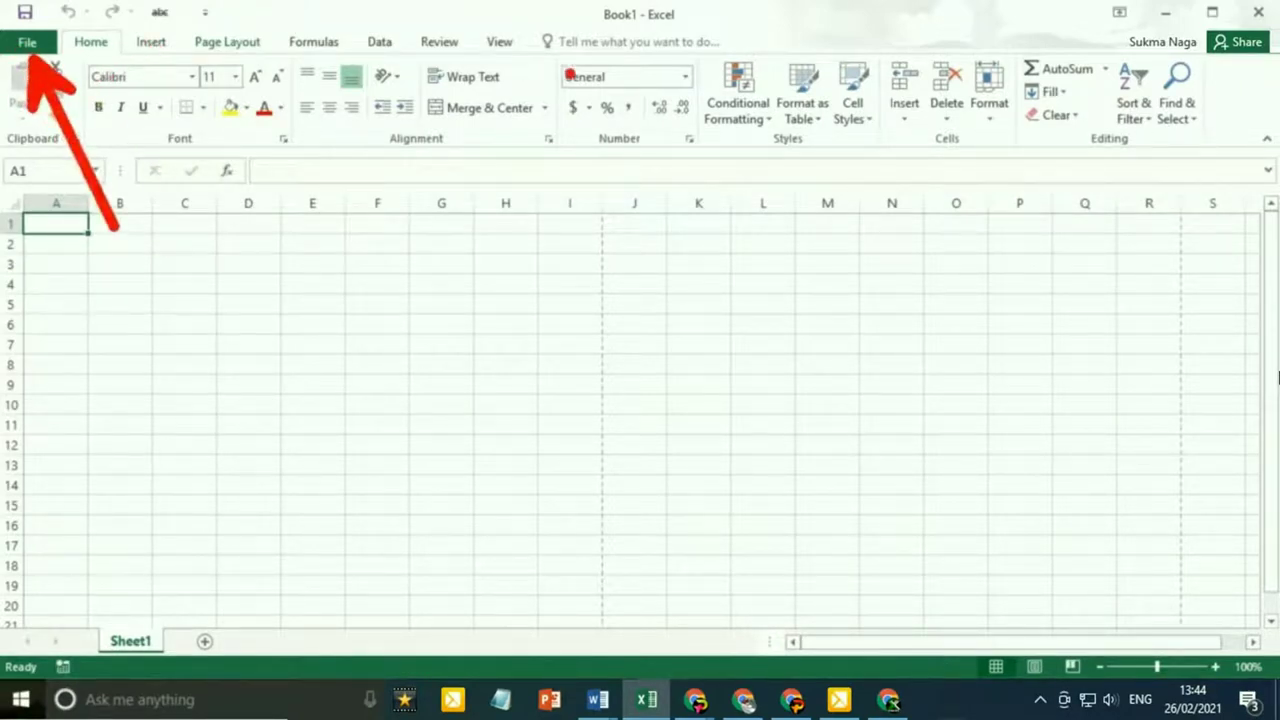
- Change the Office Theme to Dark Gray in the general Excel options and apply it
left_click(25, 42)
left_click(40, 533)
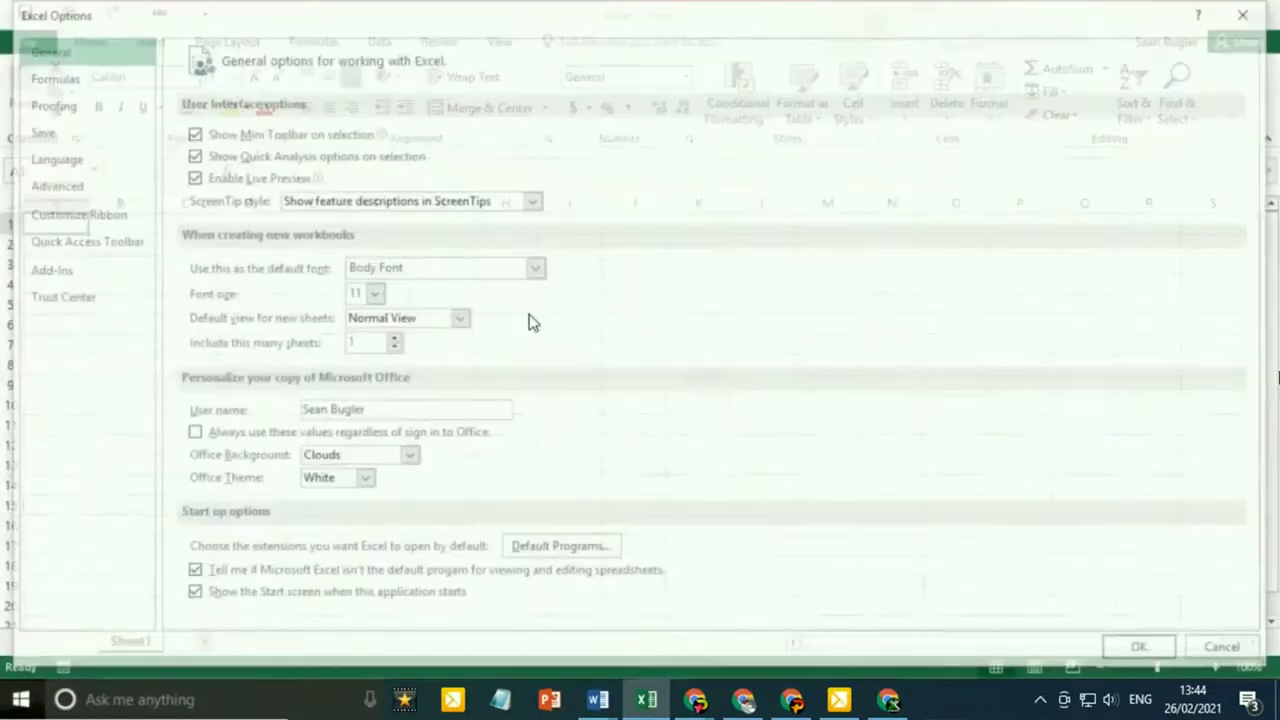
left_click(357, 480)
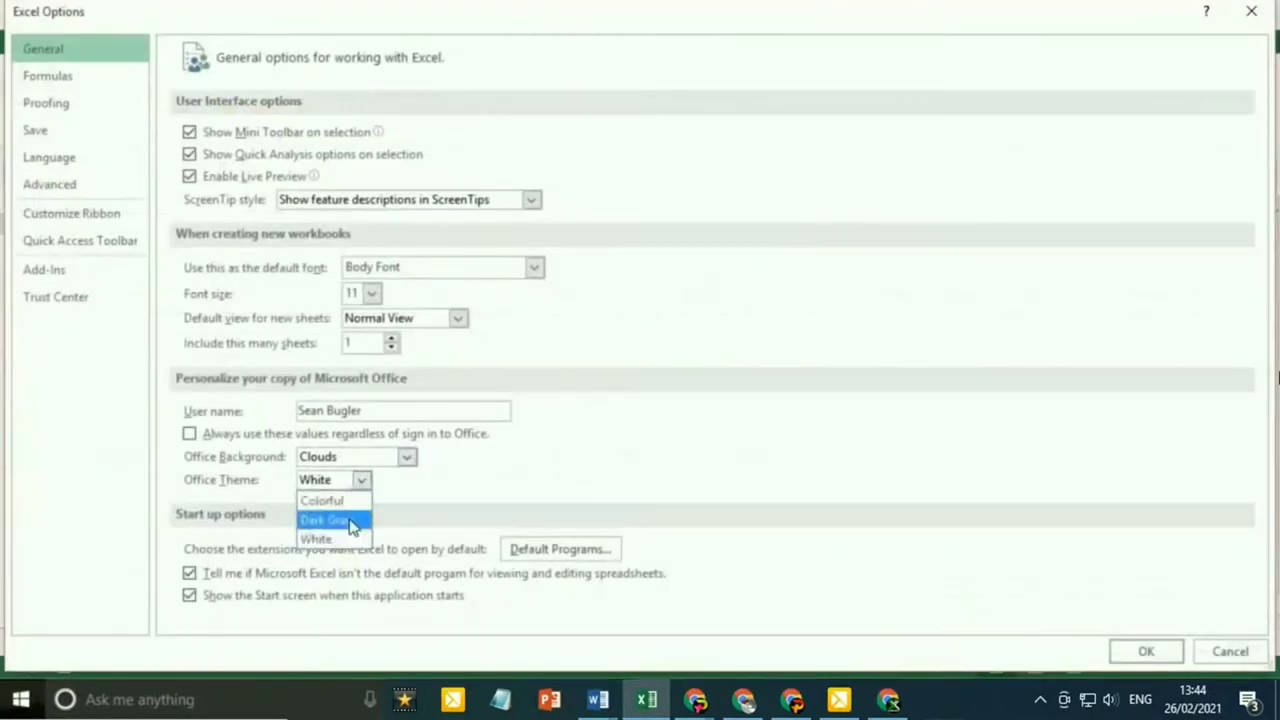
left_click(366, 522)
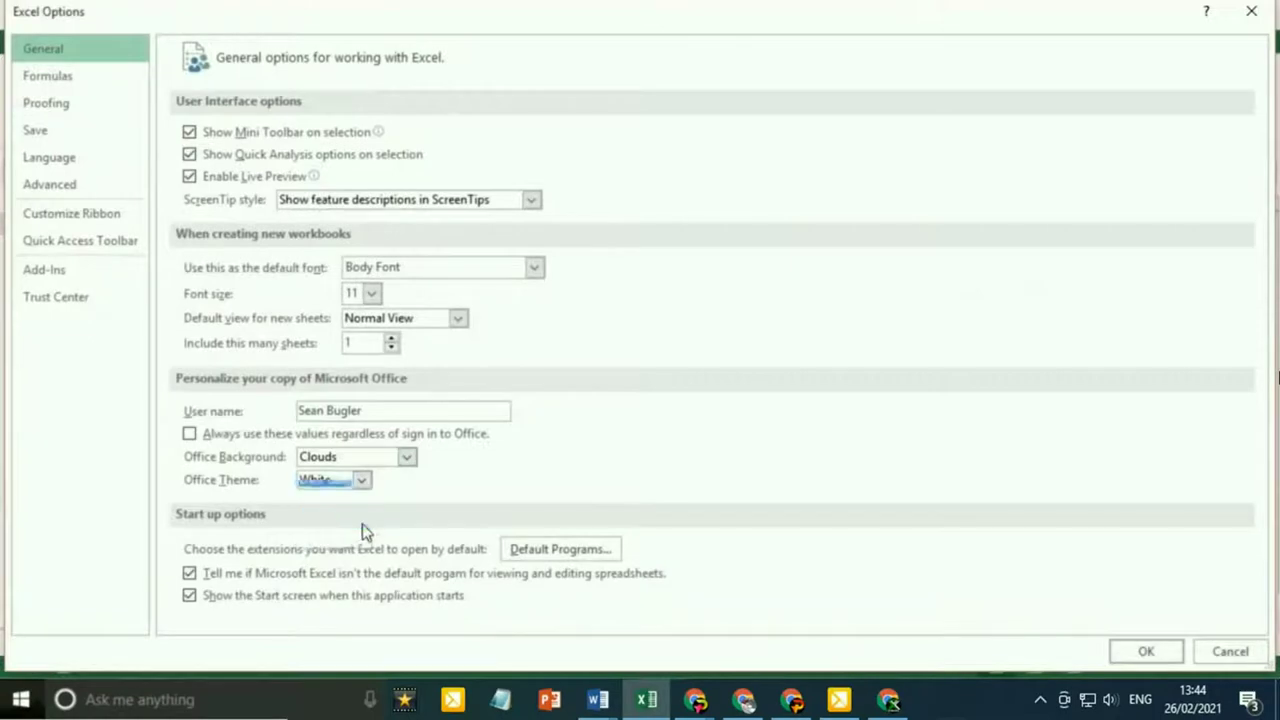
left_click(1156, 662)
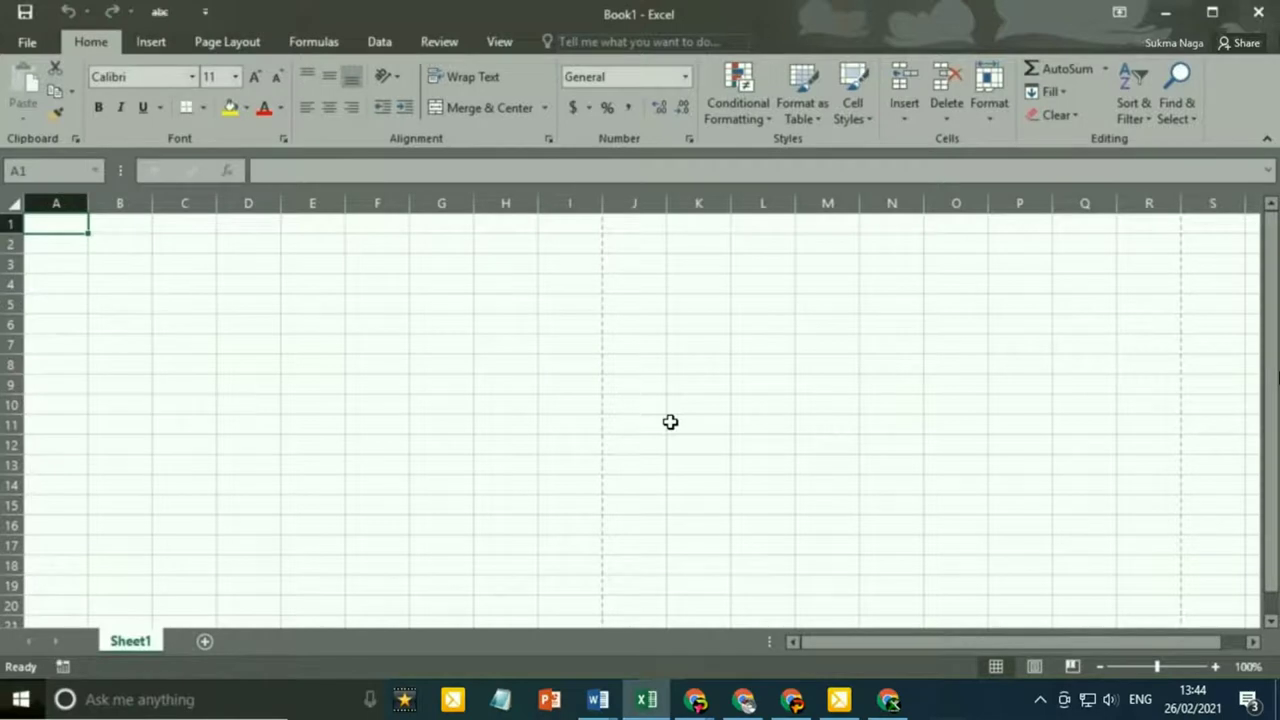
- Switch the Office Theme back to Colorful in the general Excel options and apply it
left_click(27, 43)
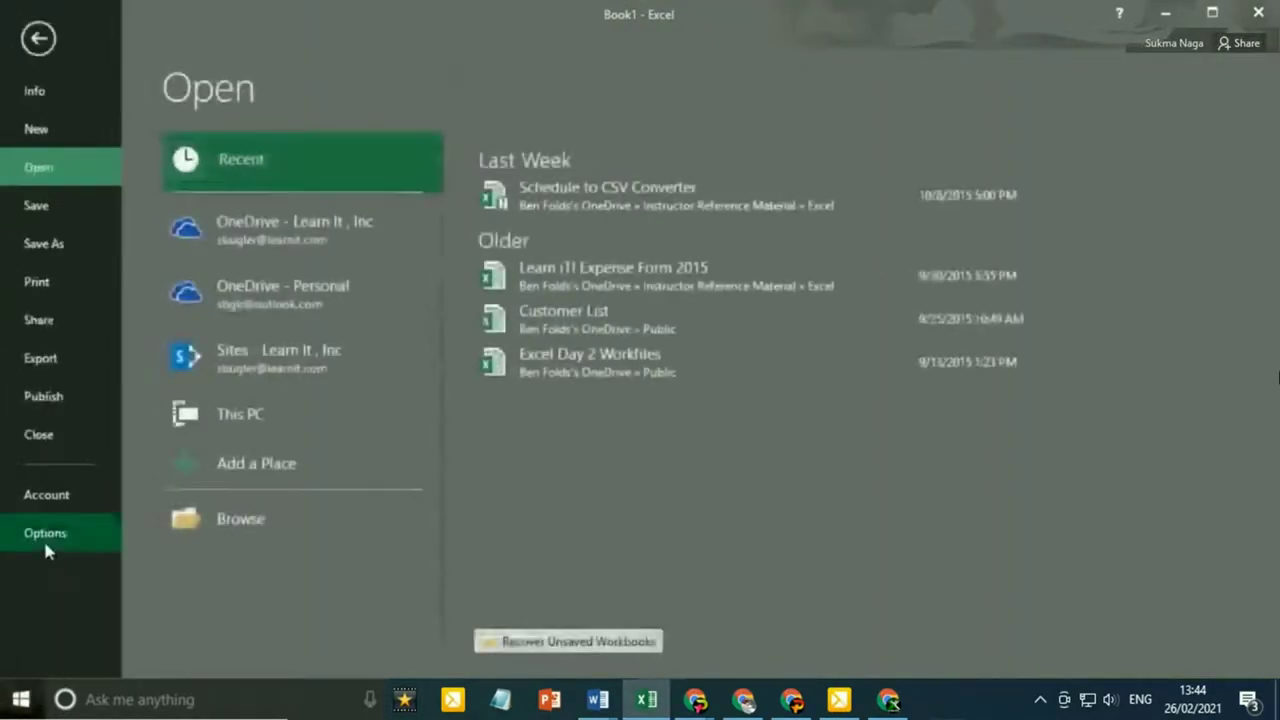
left_click(44, 538)
left_click(310, 480)
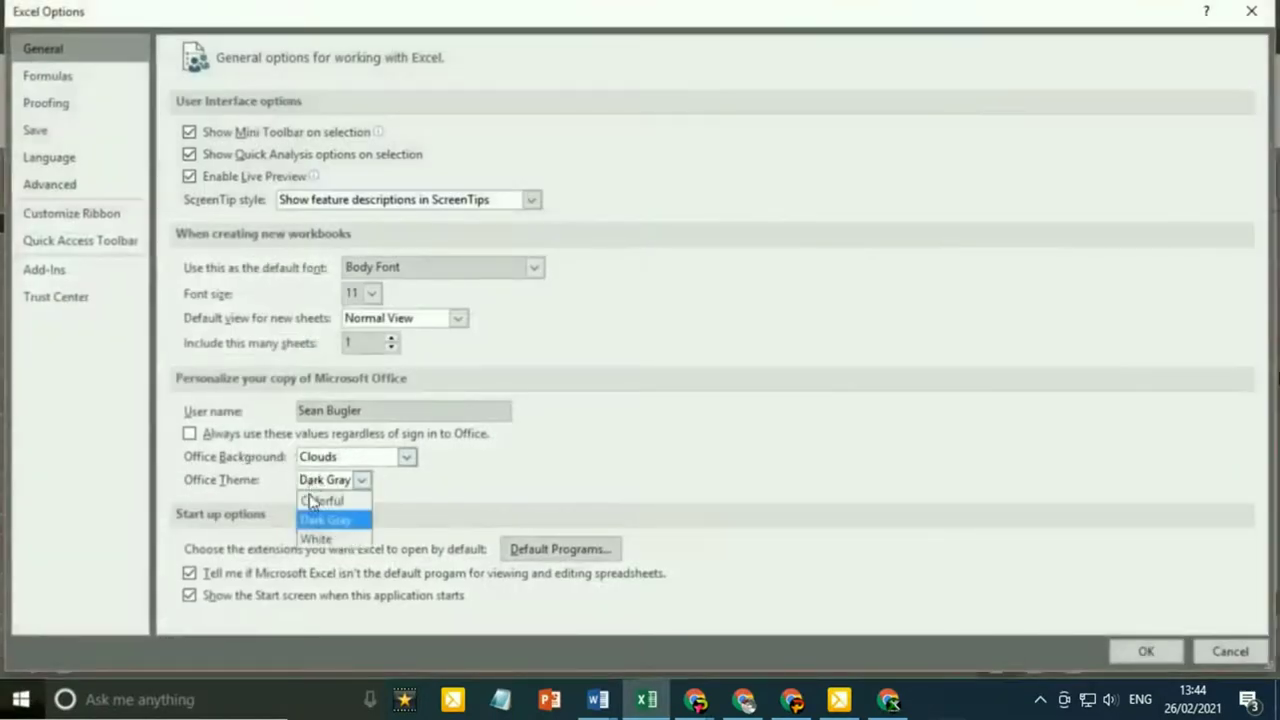
left_click(312, 502)
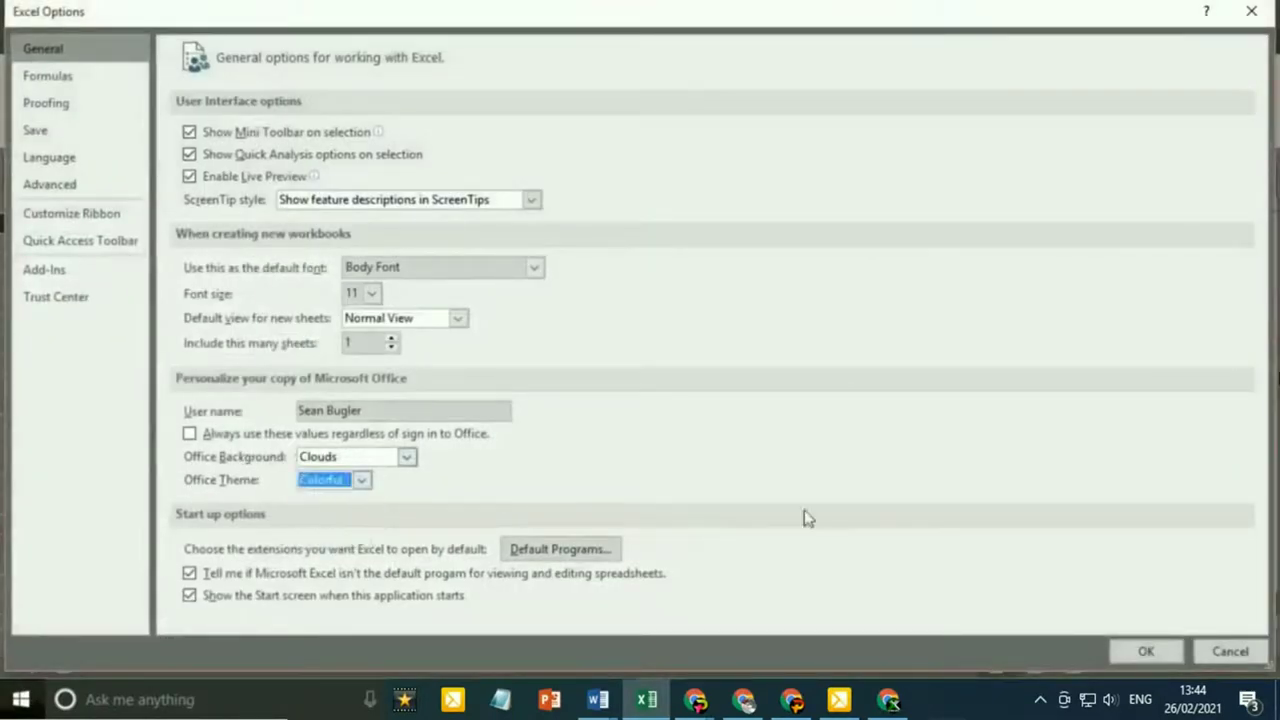
left_click(1142, 650)
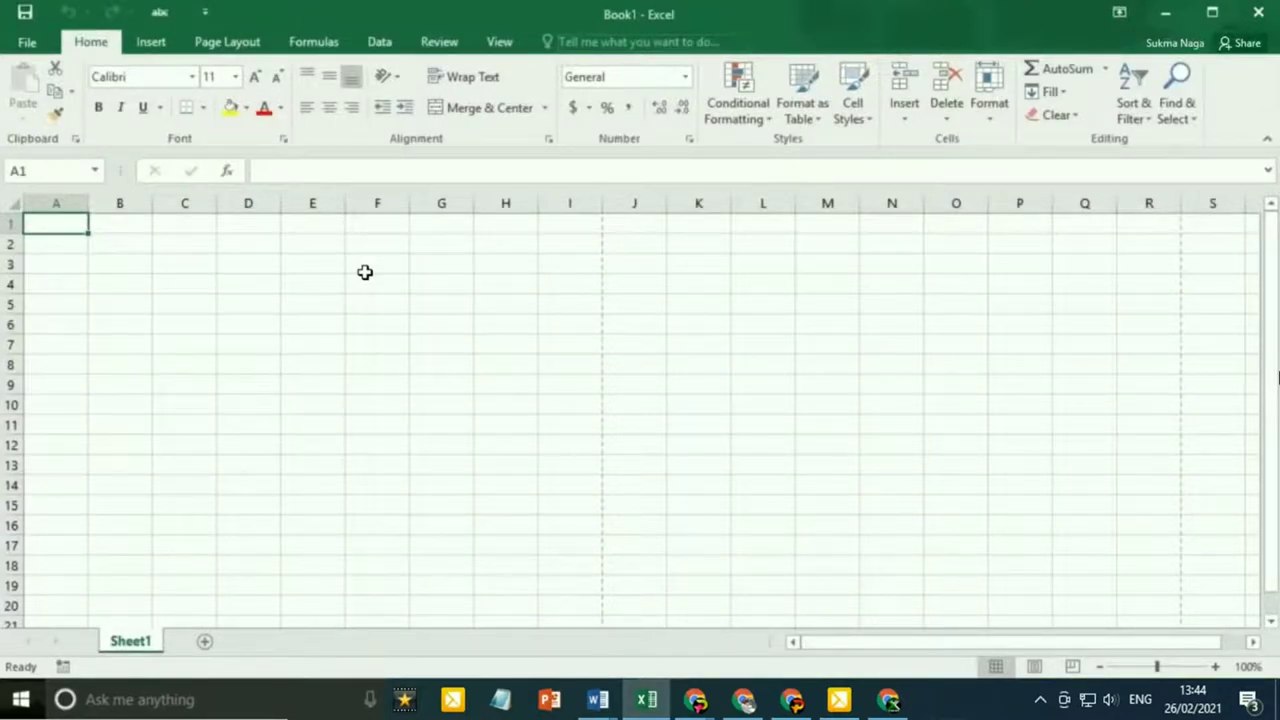
- Review the Office Theme setting in the general Excel options, cancel without changes, and view the Account page
left_click(27, 42)
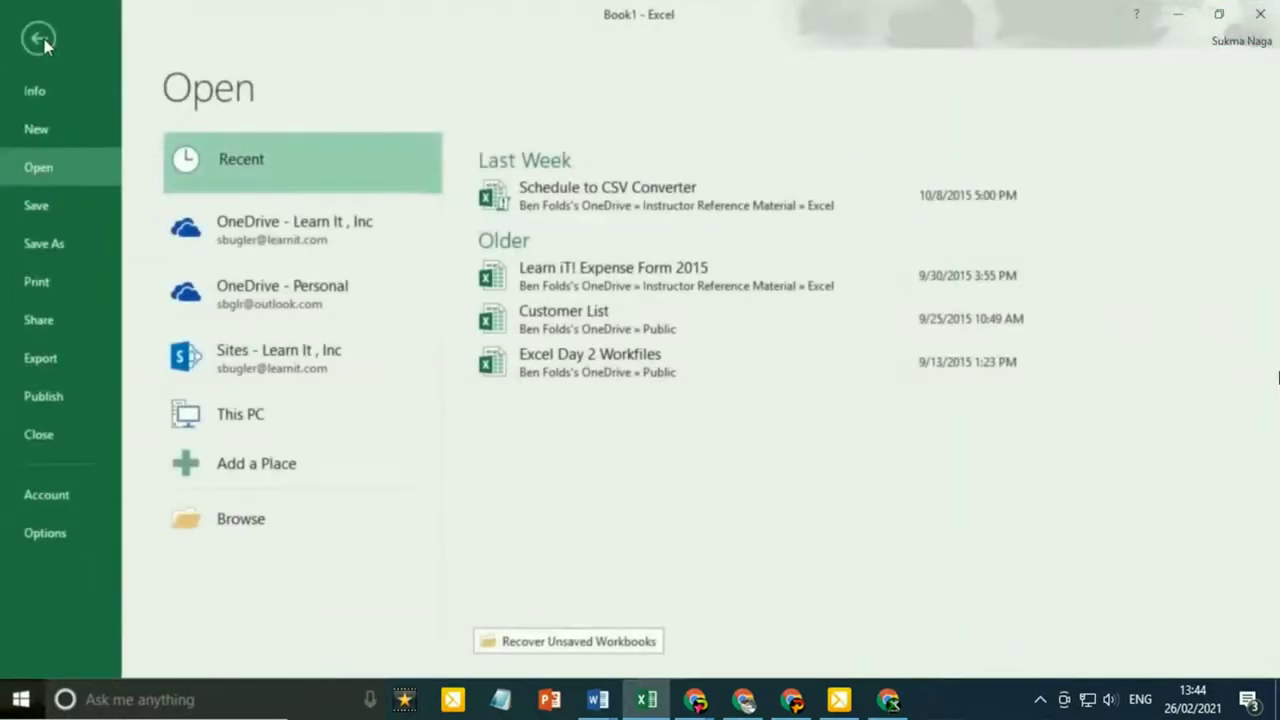
left_click(93, 543)
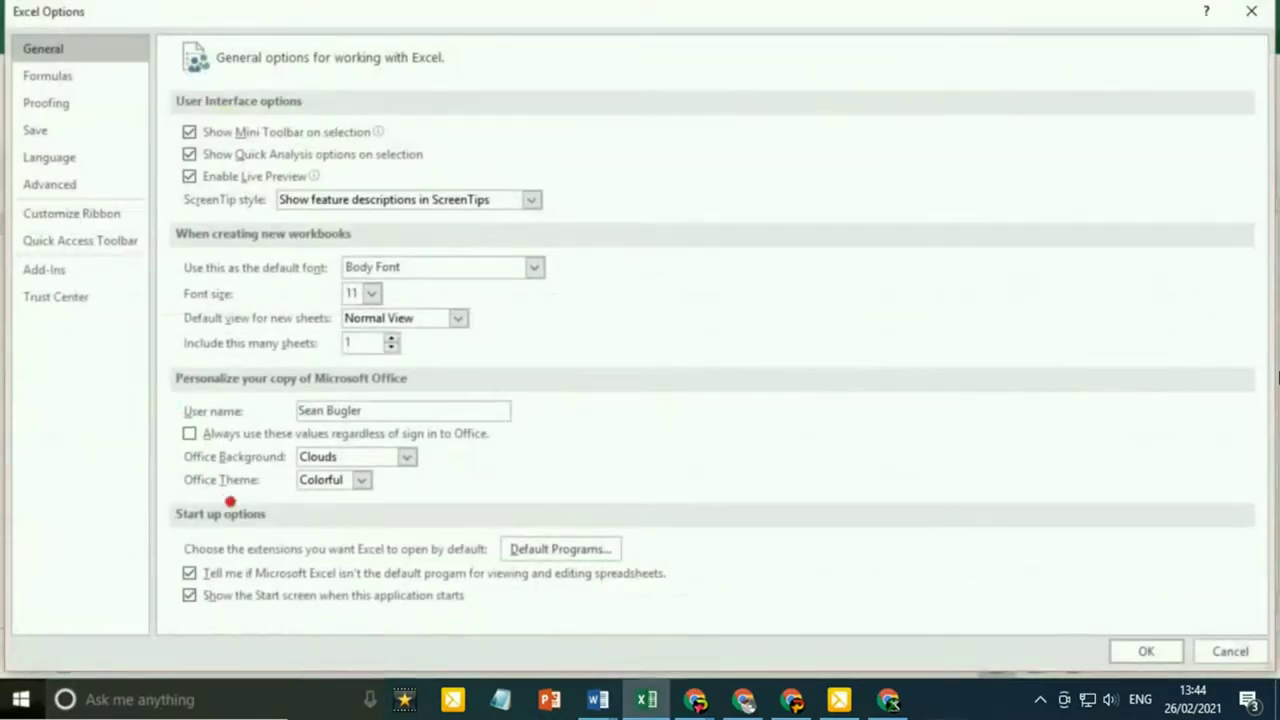
mouse_move(289, 490)
left_mouse_down()
mouse_move(228, 532)
mouse_move(103, 580)
left_mouse_up()
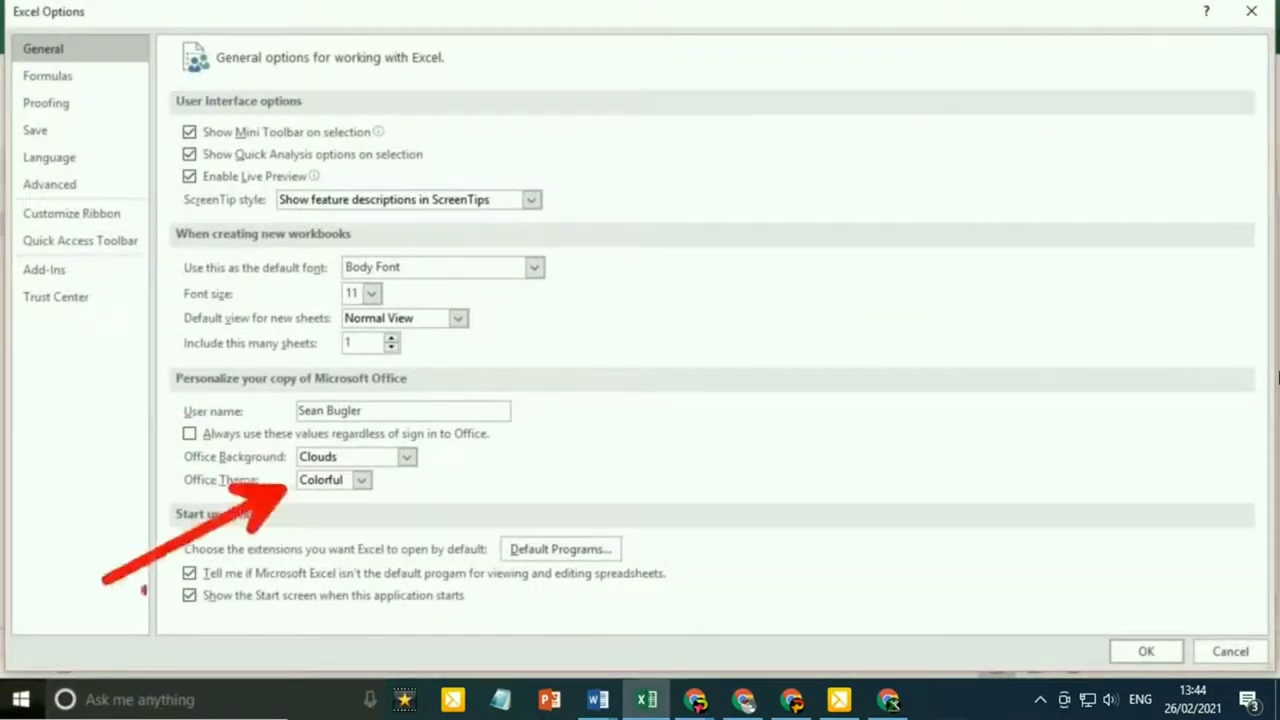
left_click(1230, 651)
left_click(25, 45)
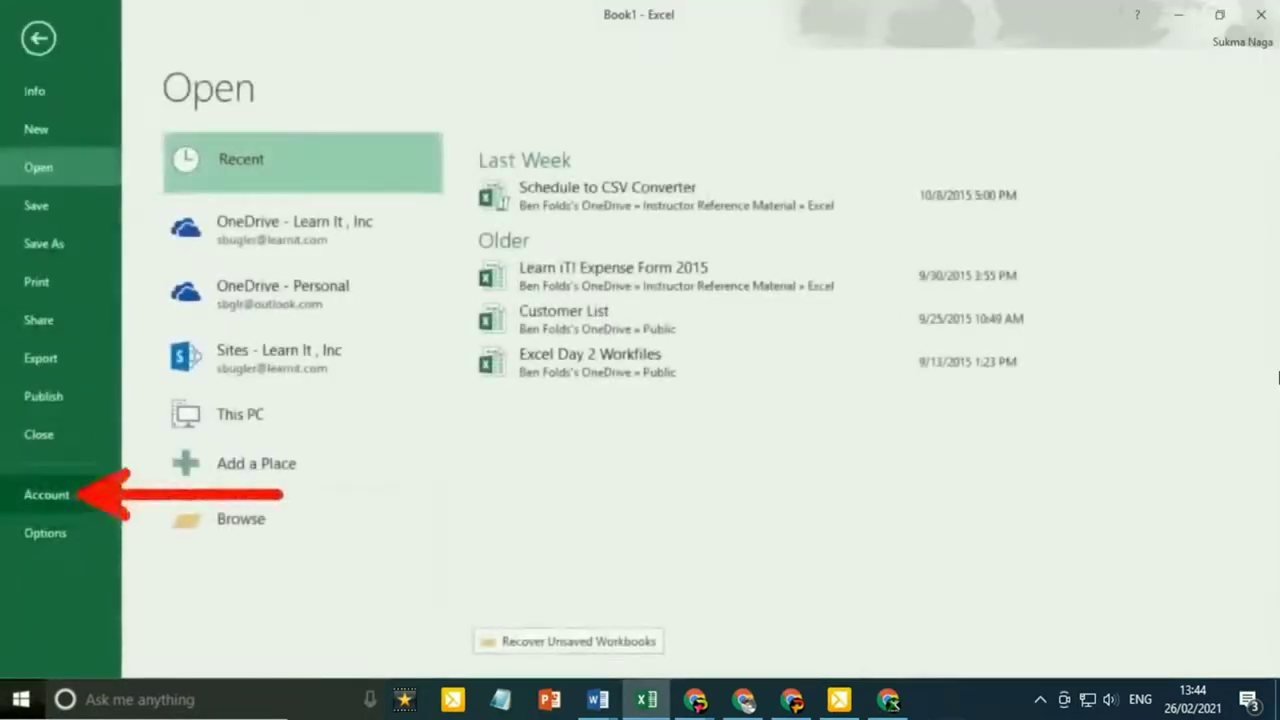
left_click(76, 484)
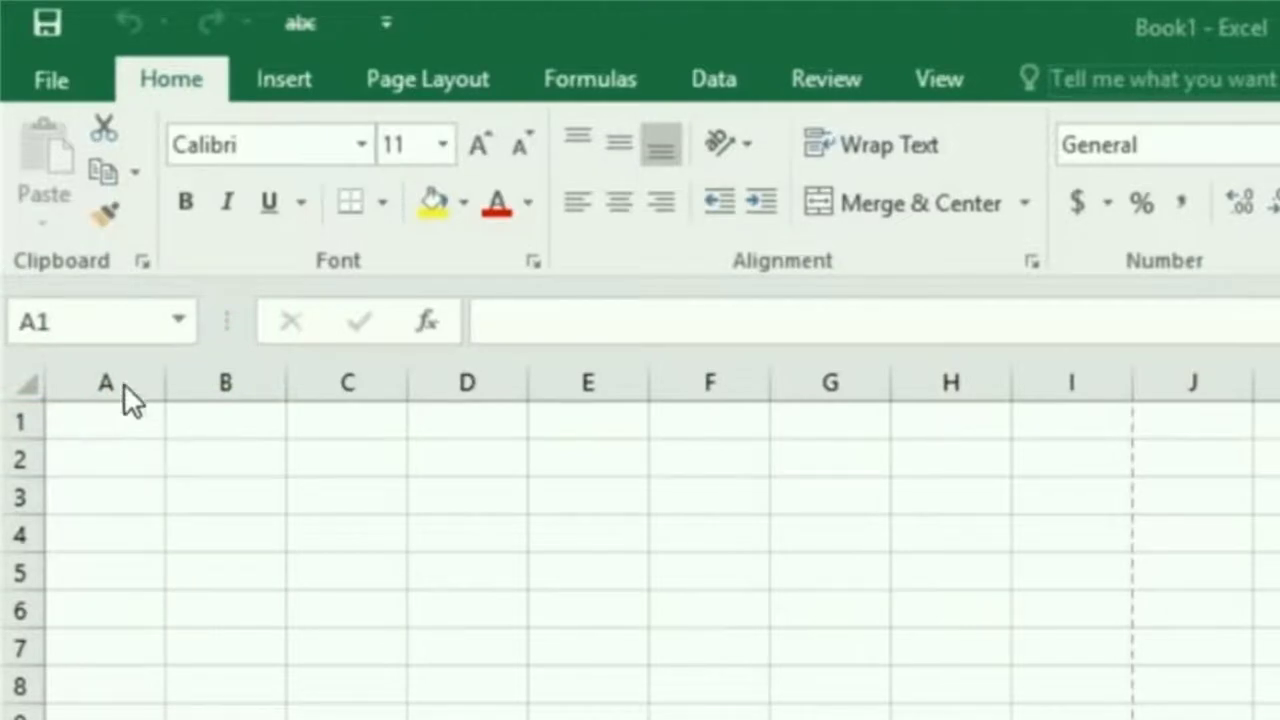
- Select cell A1 of the blank worksheet, followed by cell D9
left_click(86, 429)
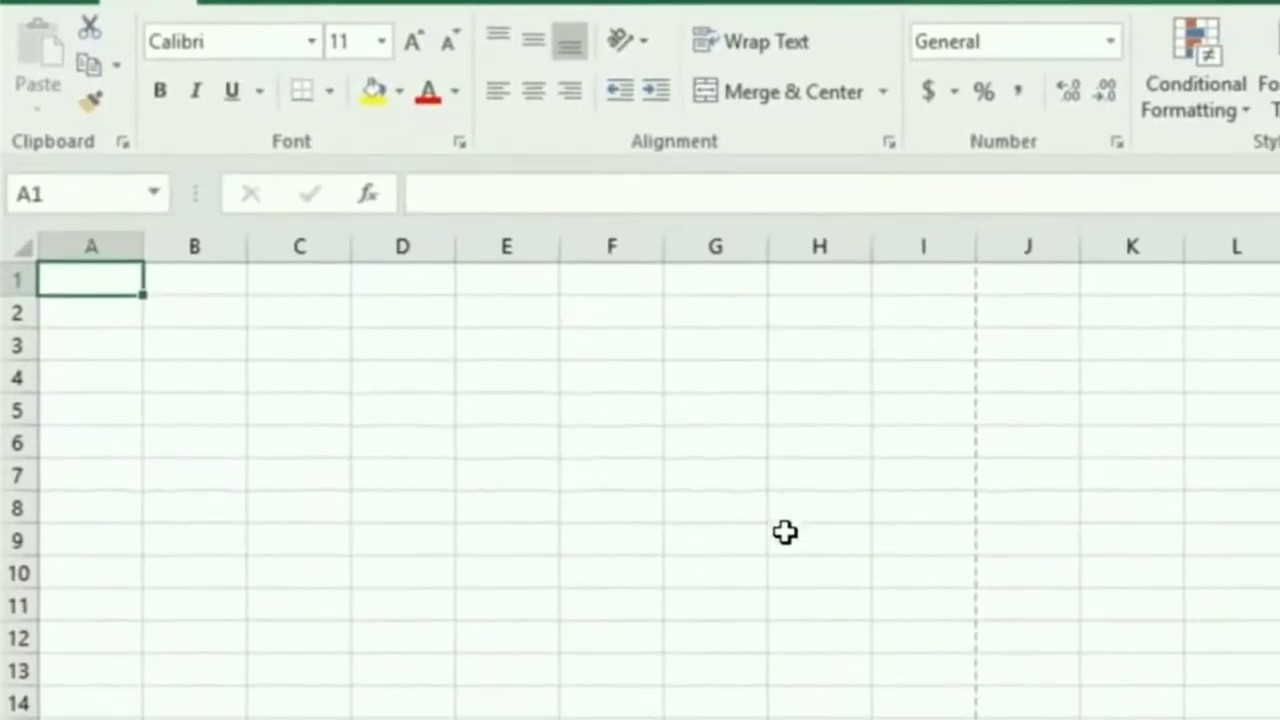
left_click(416, 551)
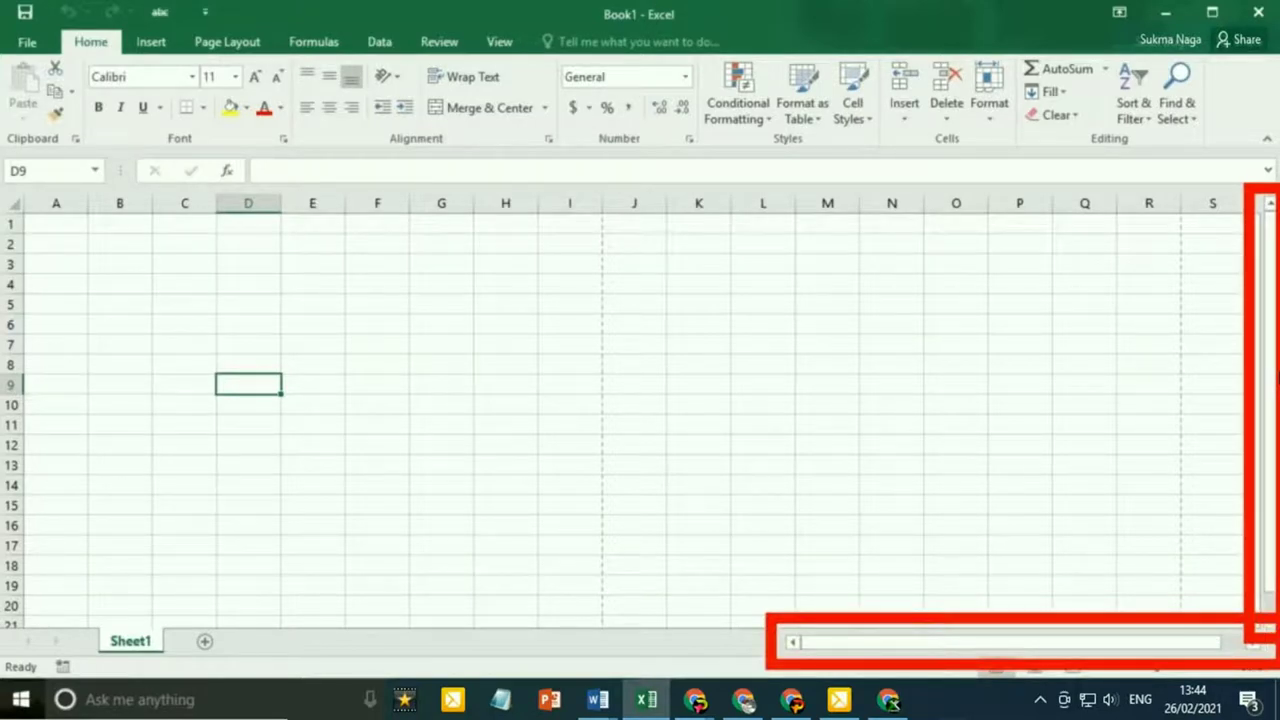
- Scroll the worksheet down several rows and back up to row 1
mouse_move(1073, 644)
left_mouse_down()
mouse_move(1114, 651)
mouse_move(1062, 648)
left_mouse_up()
mouse_move(1271, 306)
left_mouse_down()
mouse_move(1272, 365)
mouse_move(1272, 286)
left_mouse_up()
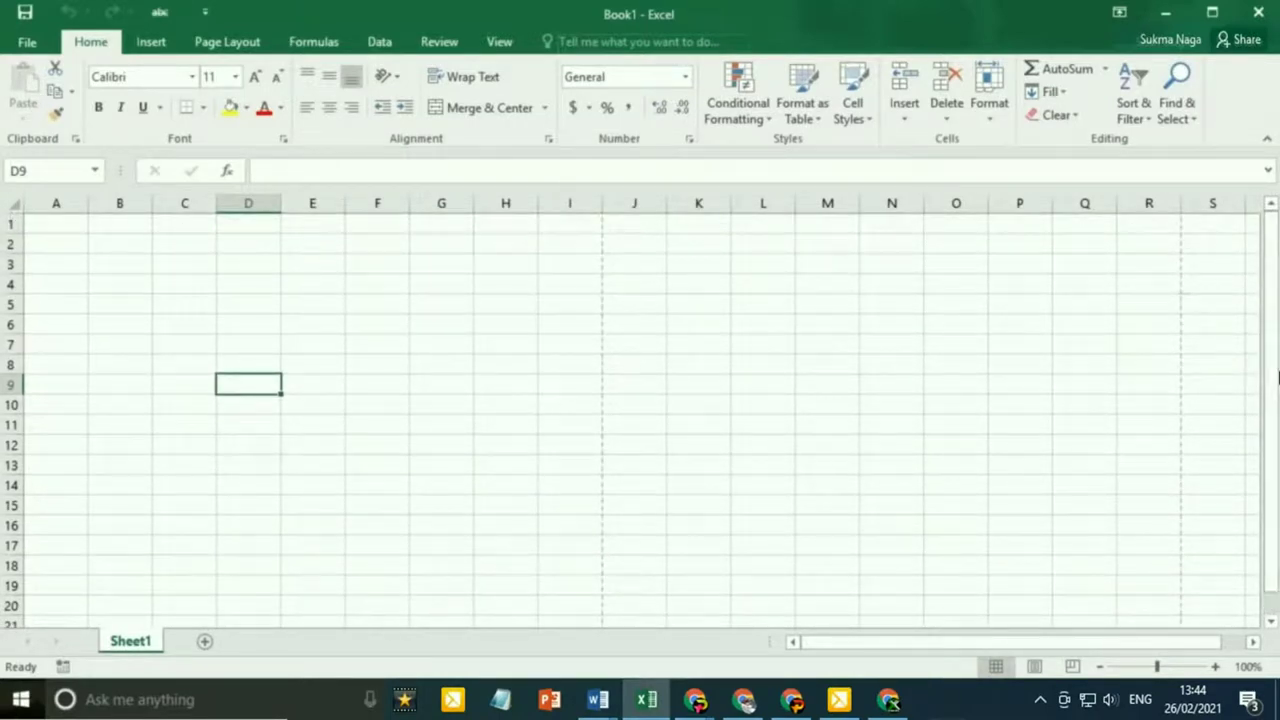
left_click(1271, 621)
left_click(1271, 626)
left_click(1271, 627)
left_click(1271, 627)
left_click(1271, 627)
left_click(1271, 204)
left_click(1271, 205)
left_click(1272, 206)
left_click(1272, 206)
left_click(1272, 206)
left_click(1272, 206)
left_click(1272, 206)
left_click(1272, 206)
left_click(1272, 206)
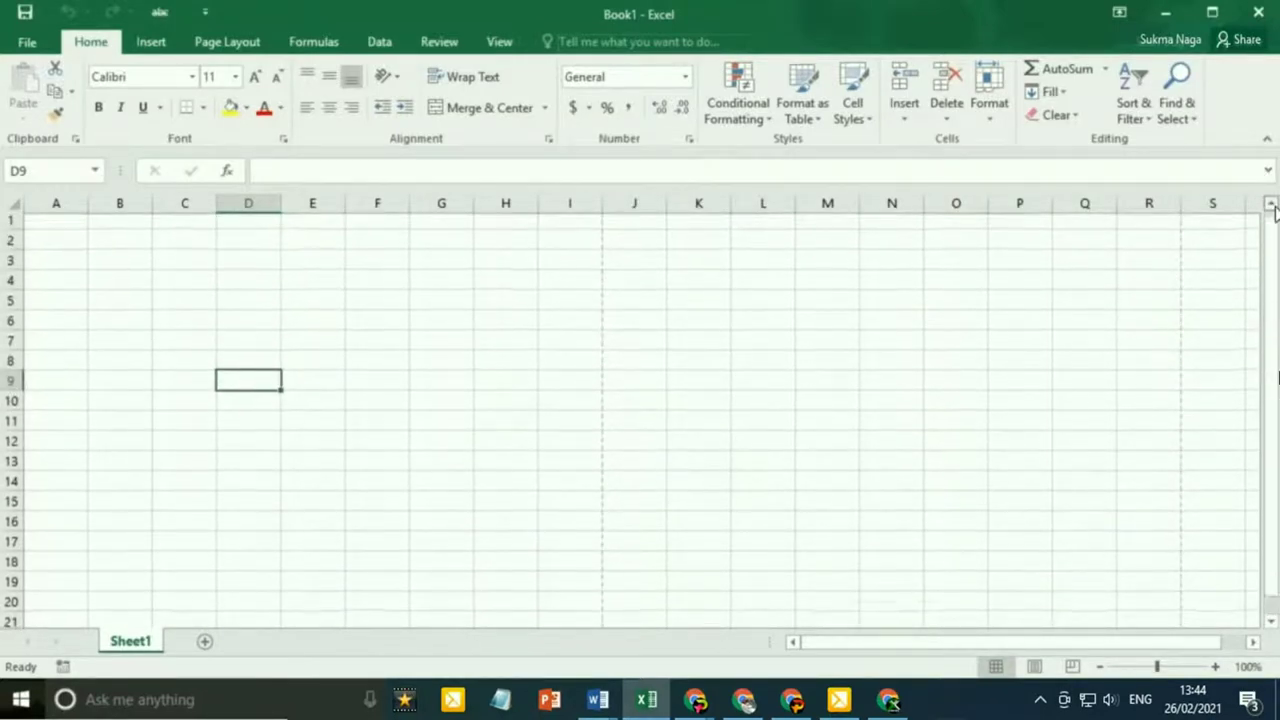
- Scroll the worksheet sideways to columns beyond S and back to column A
left_click(1253, 642)
left_click(1253, 642)
left_click(1253, 642)
left_click(1253, 642)
left_click(793, 642)
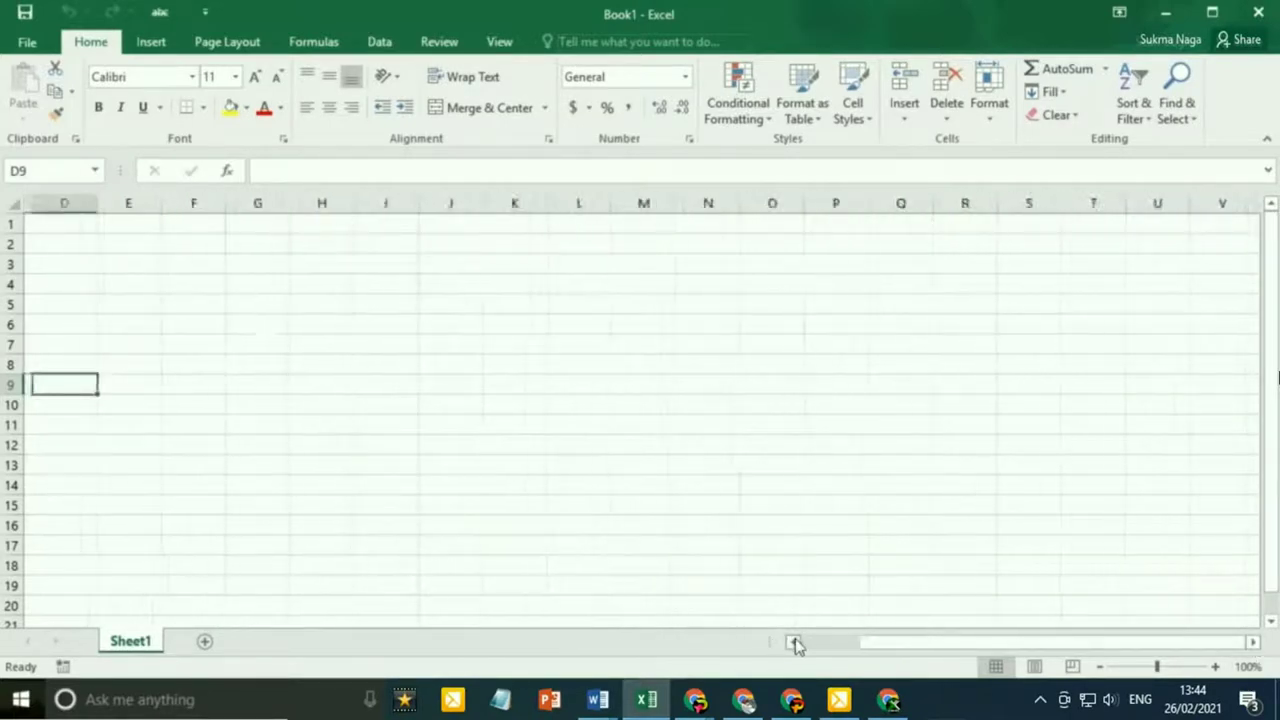
left_click(793, 642)
left_click(793, 642)
left_click(793, 642)
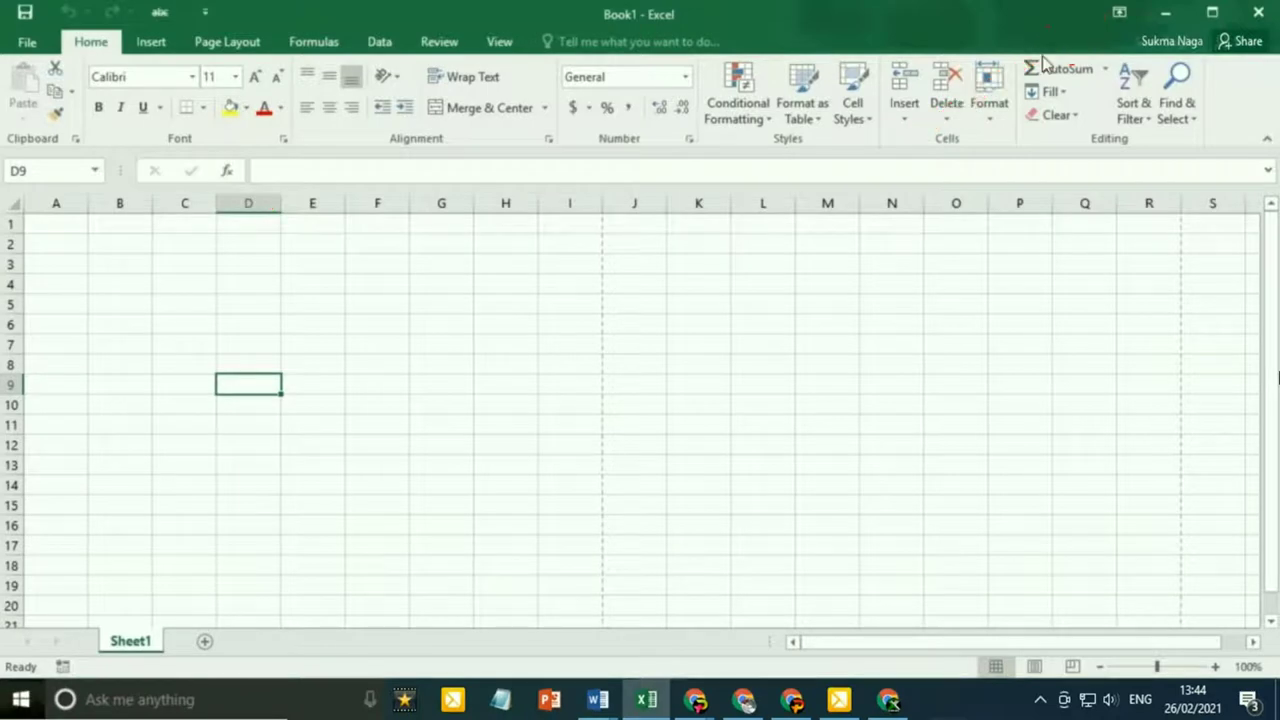
- Set the ribbon to Auto-hide, reveal it temporarily, and hide it again by returning to the worksheet
left_click(1118, 14)
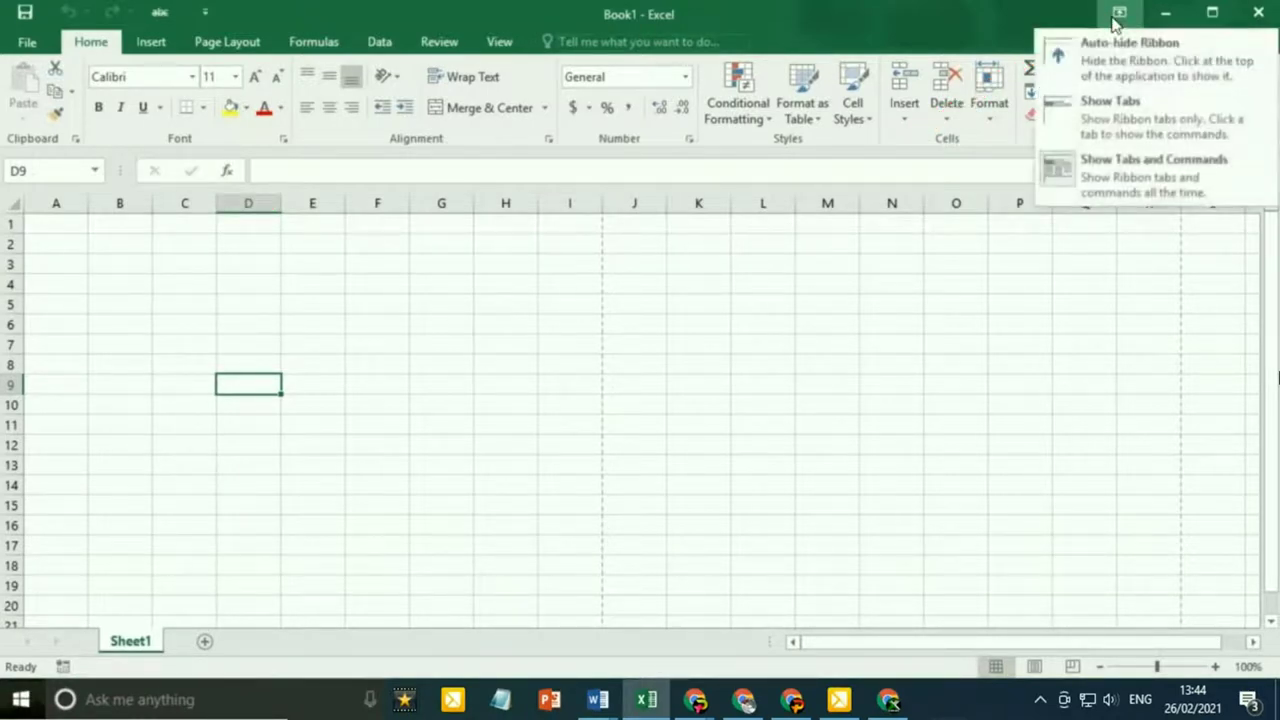
left_click(1160, 75)
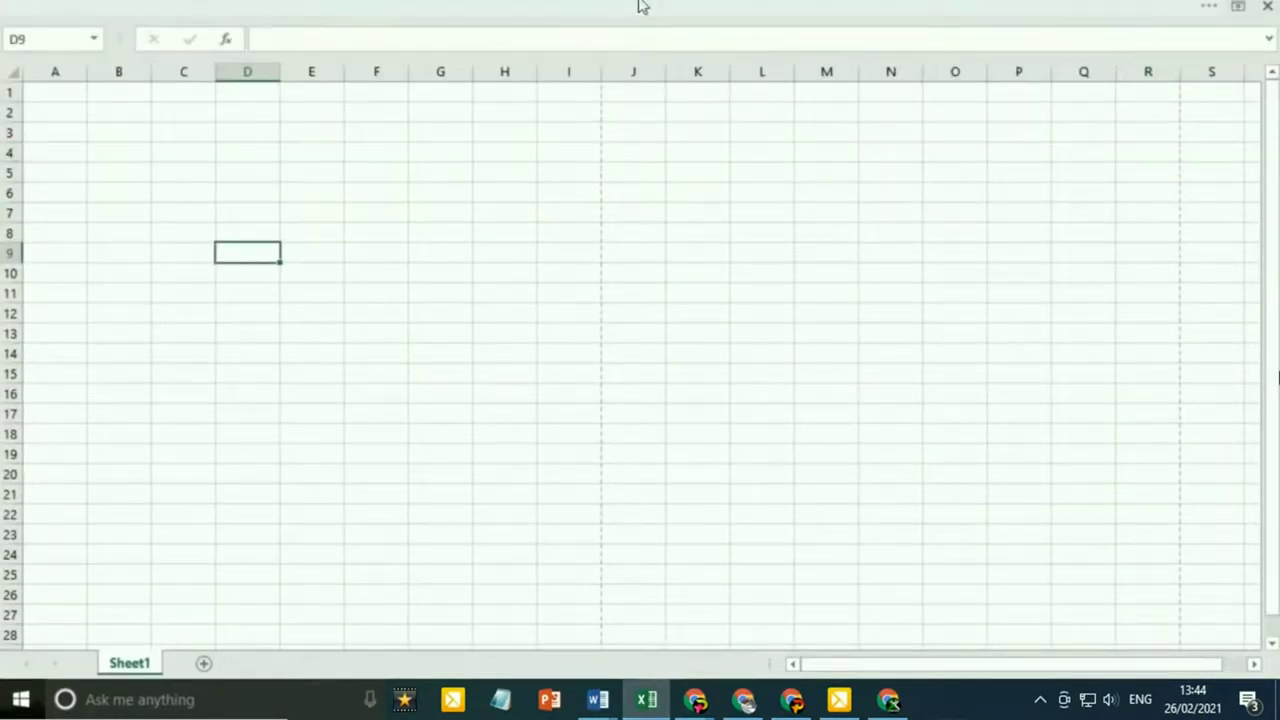
left_click(770, 3)
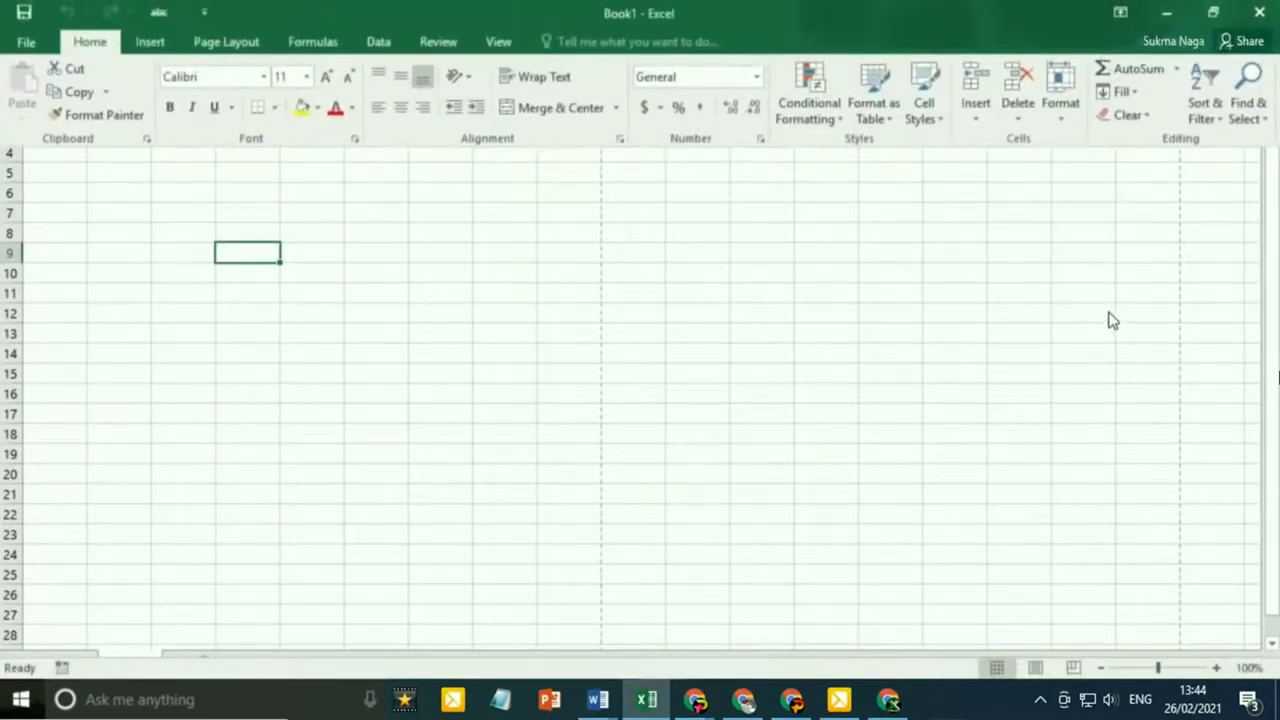
left_click(1046, 274)
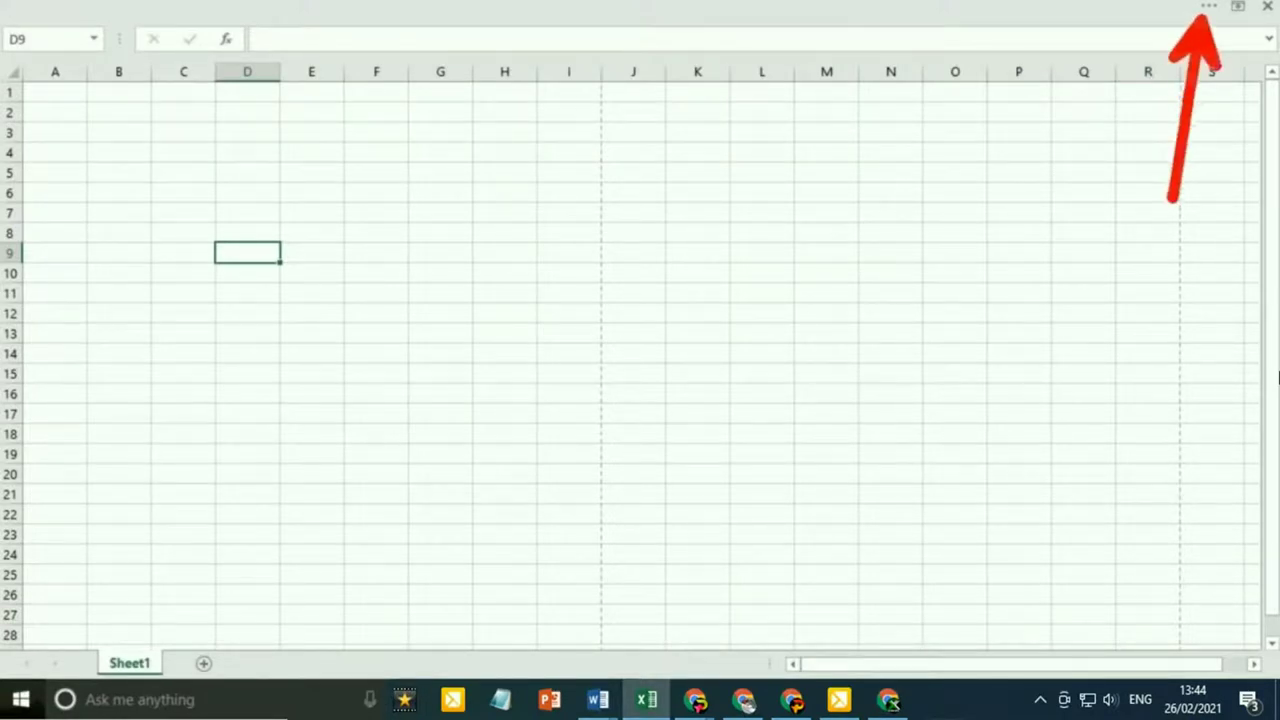
- Reveal the hidden ribbon and set its display option to Show Tabs and Commands
left_click(1206, 7)
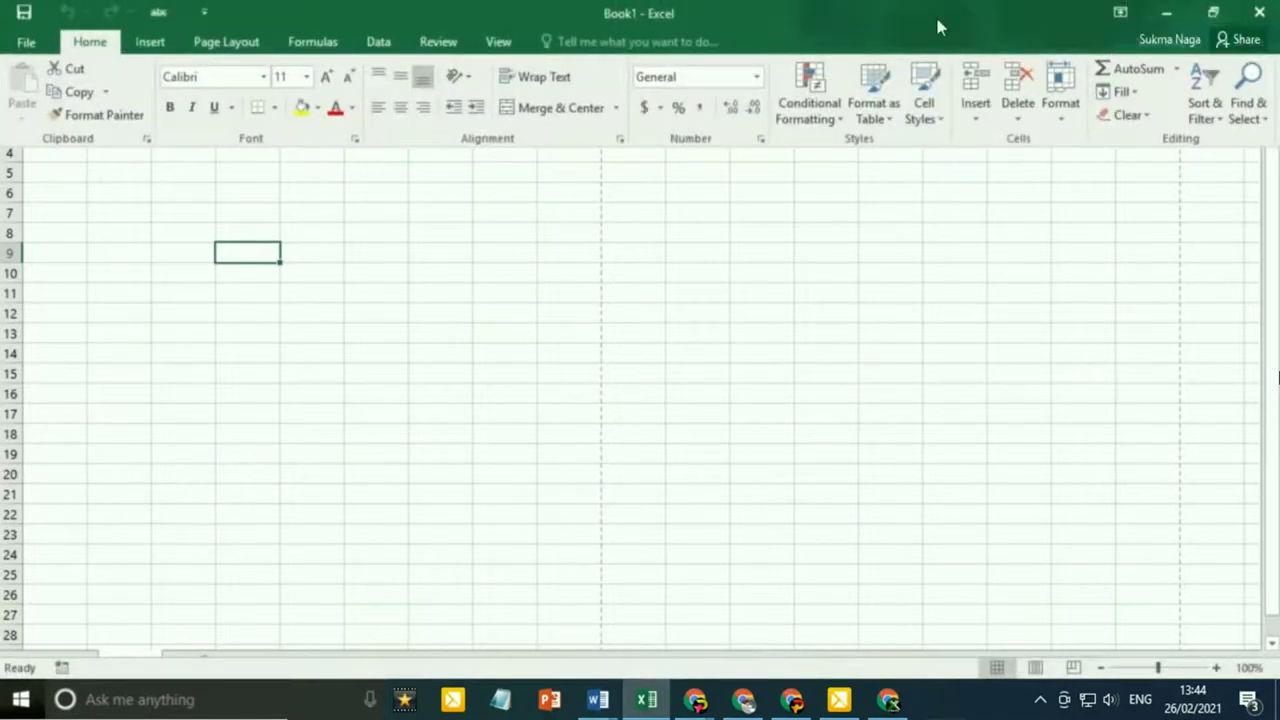
left_click(1120, 13)
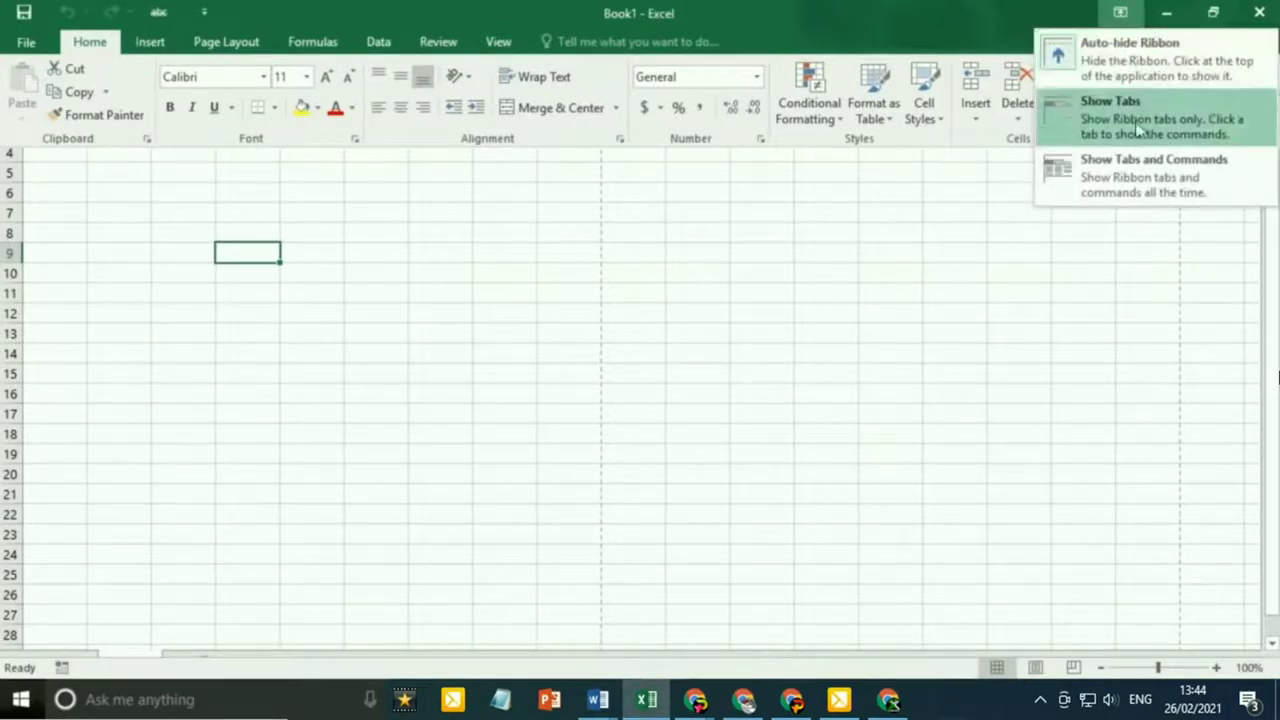
left_click(1218, 176)
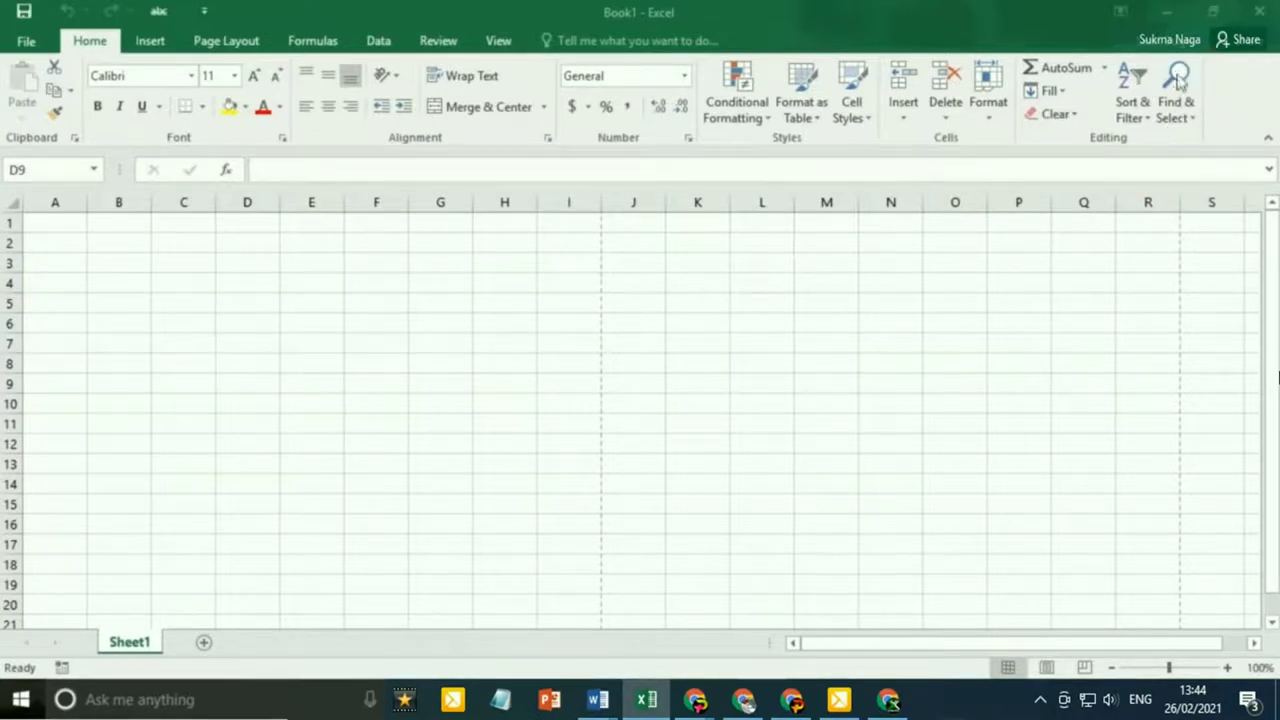
- Start sharing the workbook and save it to the OneDrive - Learn It , Inc Documents folder as Excel2016Training
left_click(1245, 44)
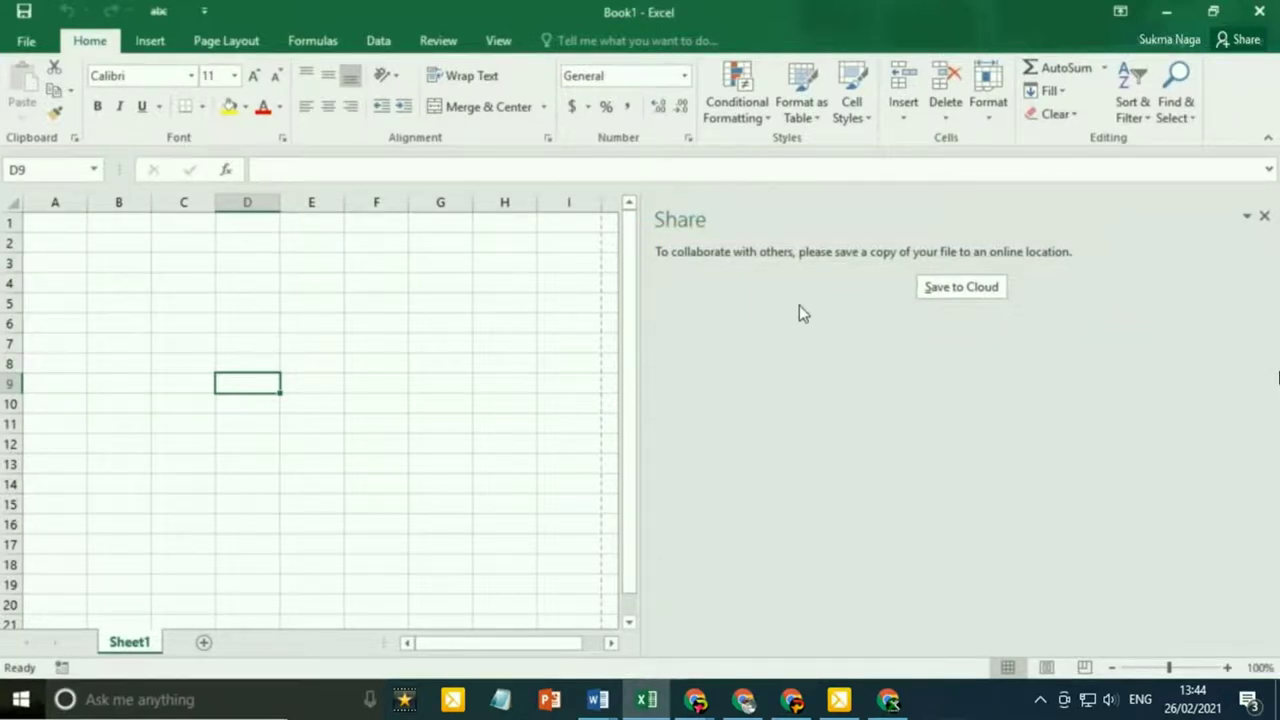
left_click(942, 293)
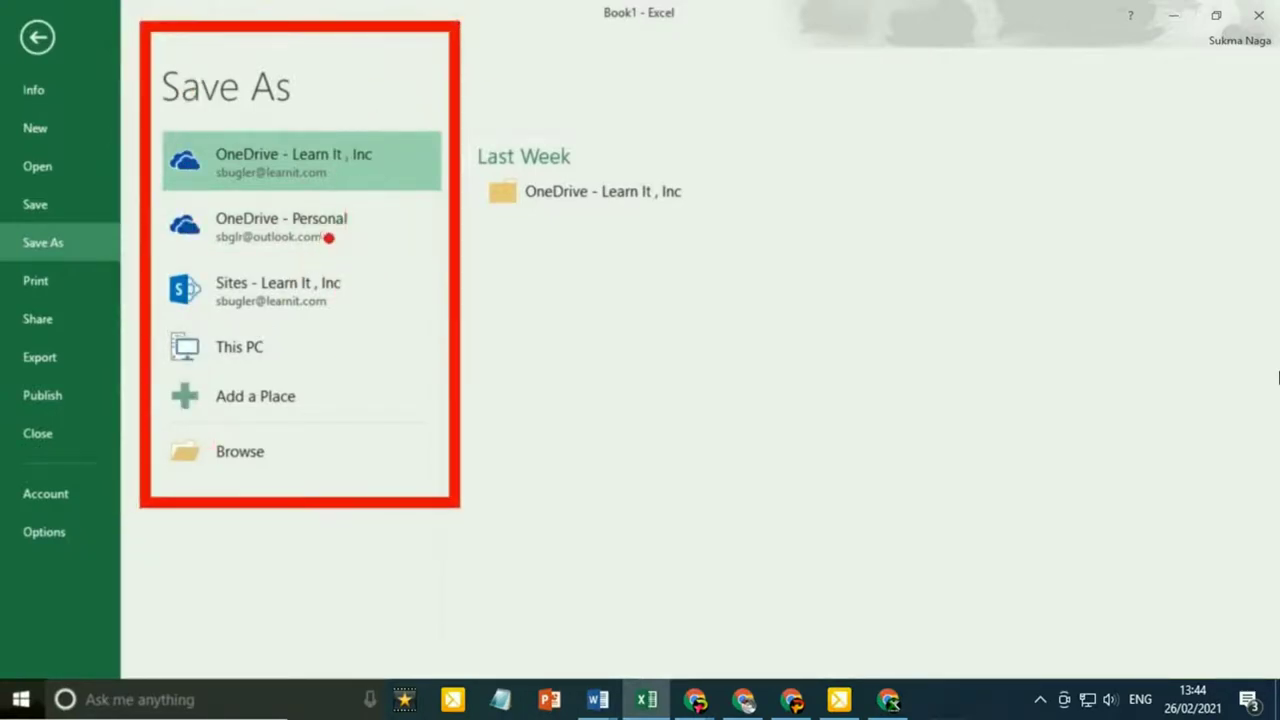
left_click(511, 199)
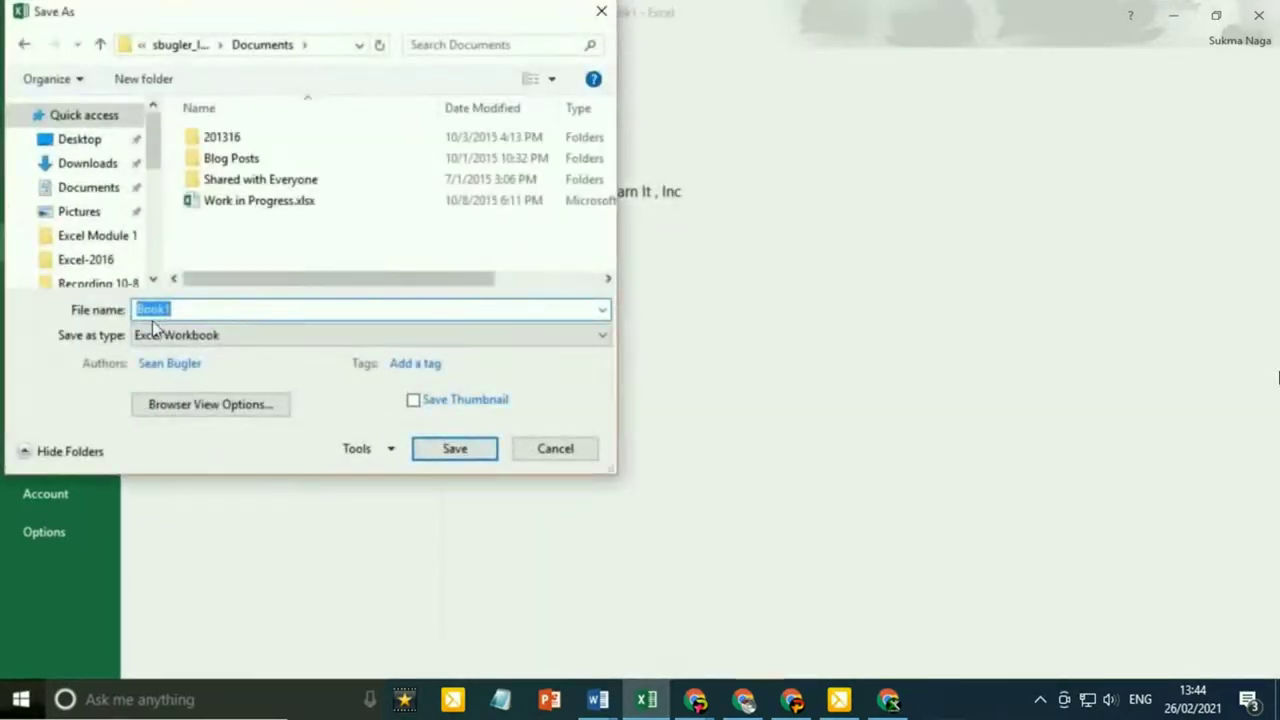
type("E")
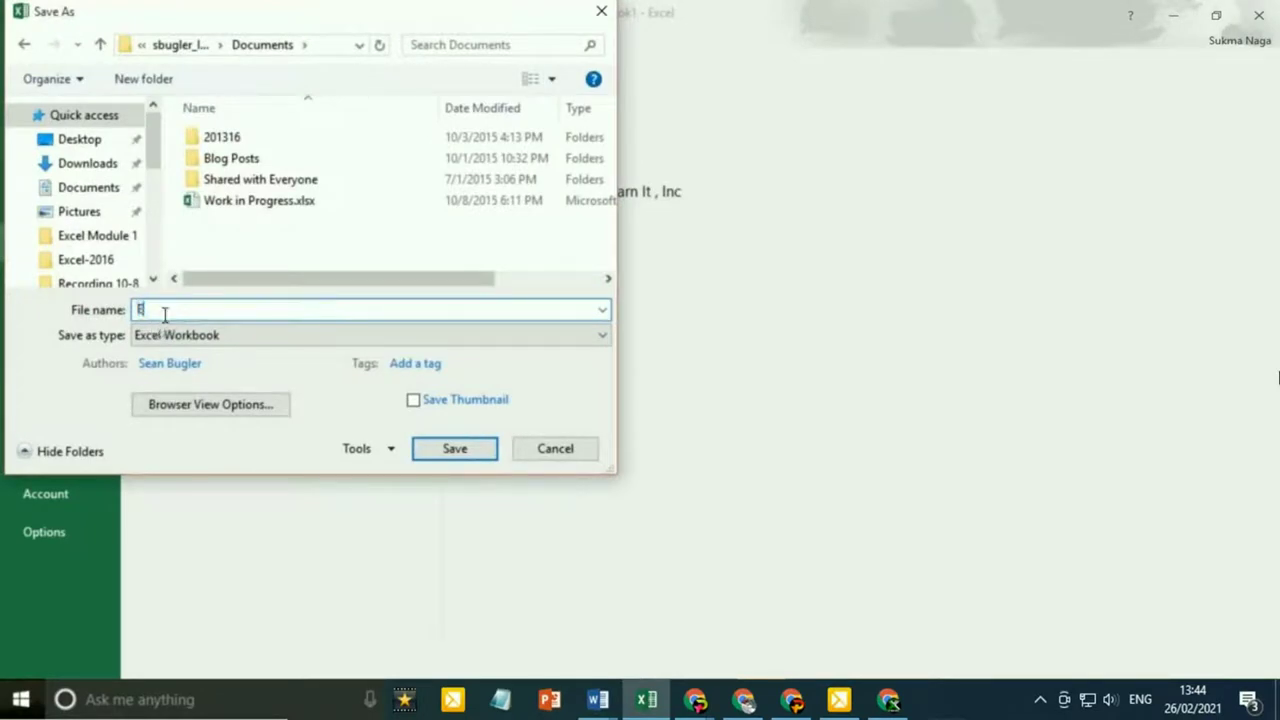
type("xcel2016Training")
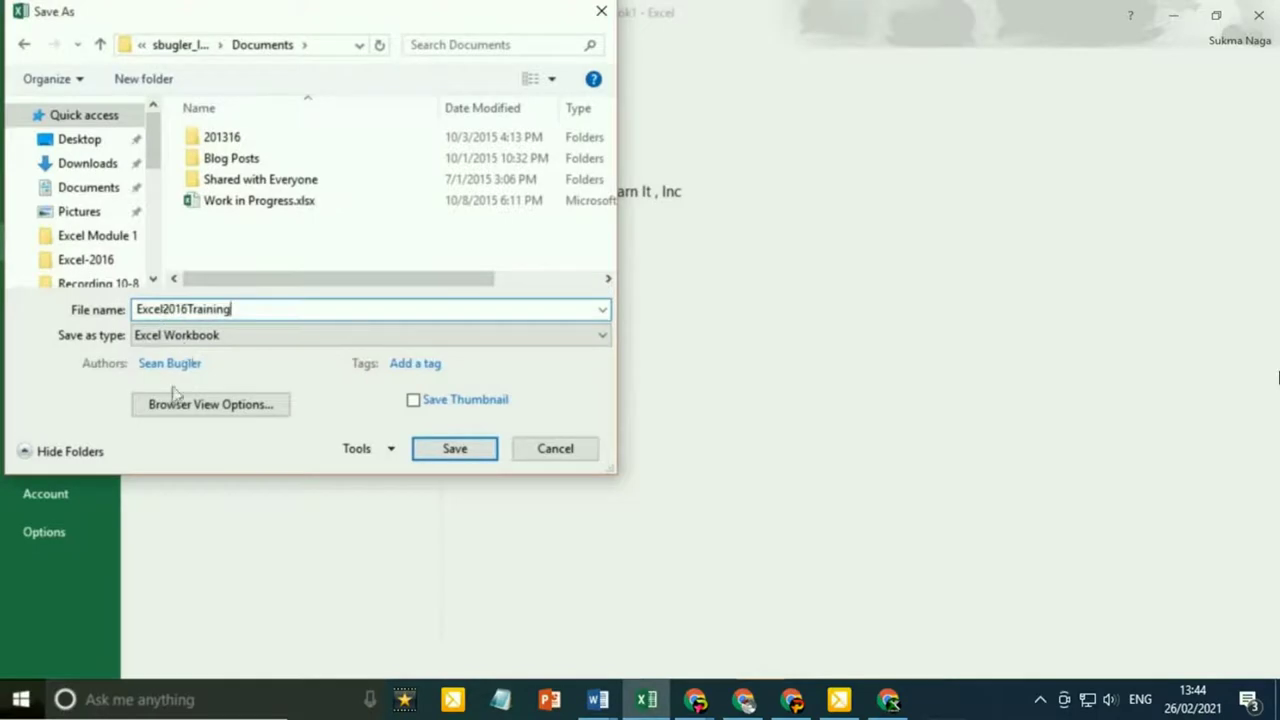
left_click(453, 452)
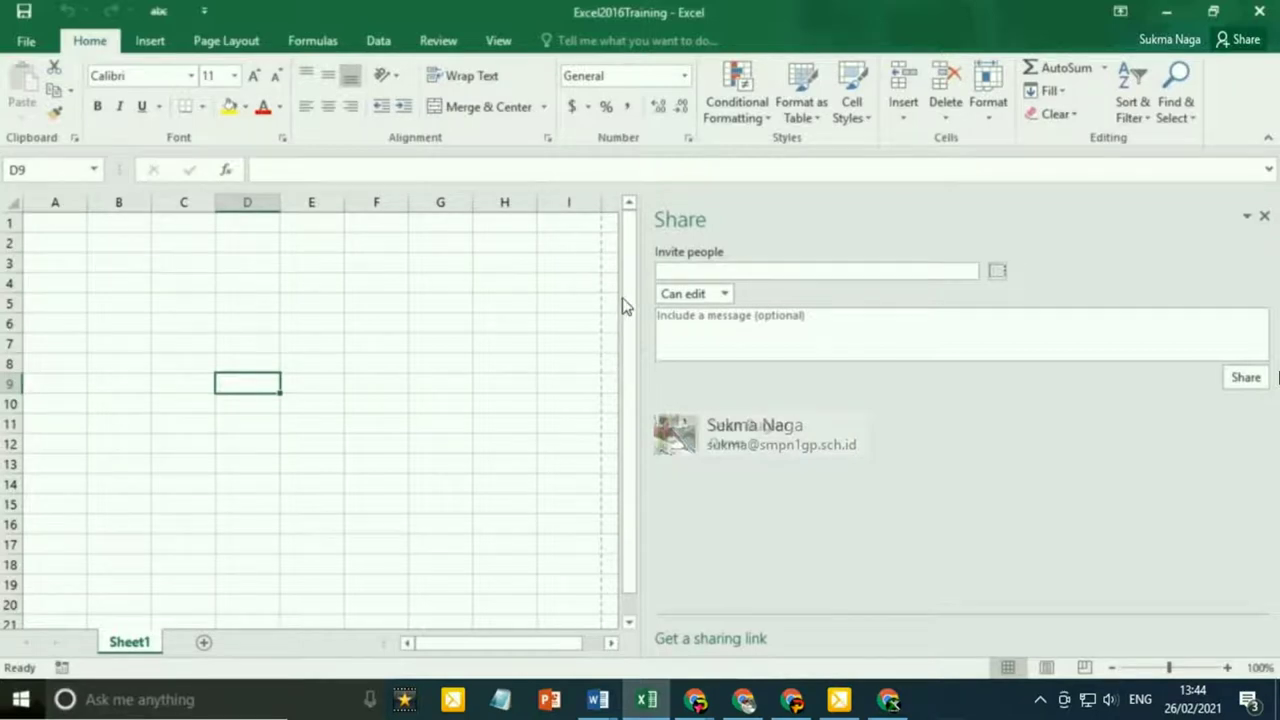
- Set the sharing permission to Can view, enter the message "Help! I have no idea what I'm doing!", and close the Share pane without sending
left_click(688, 270)
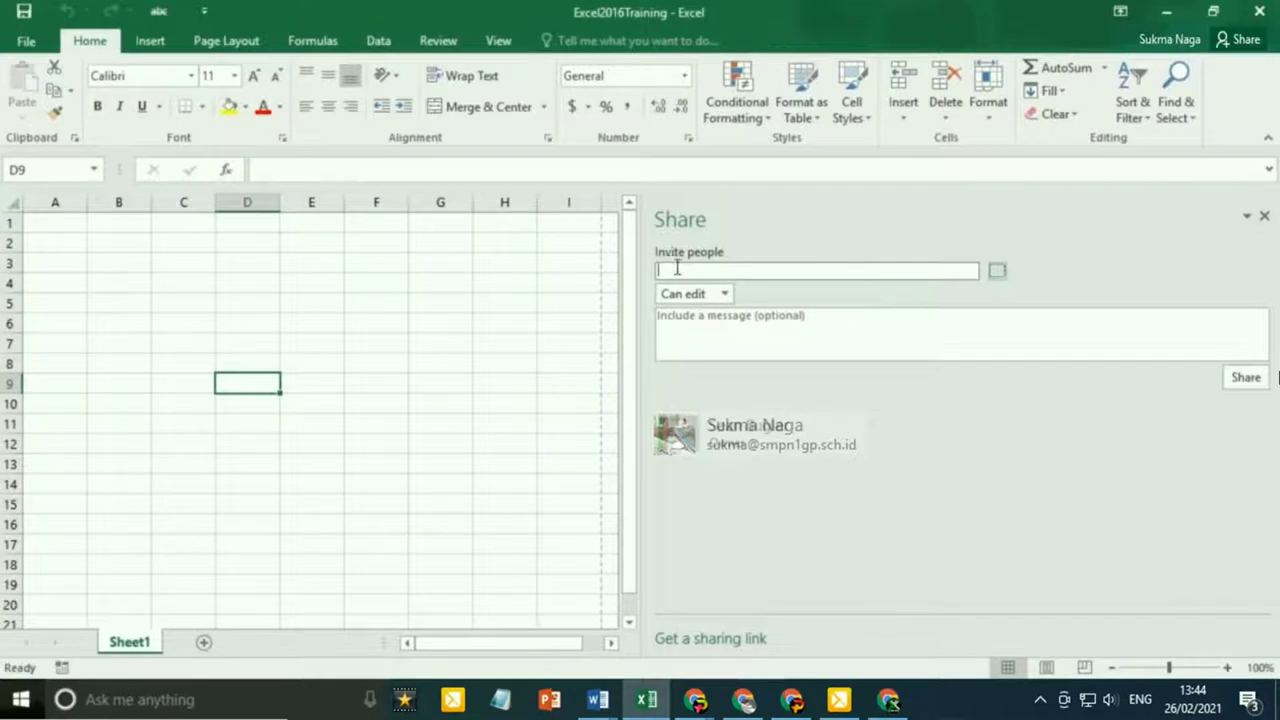
left_click(726, 296)
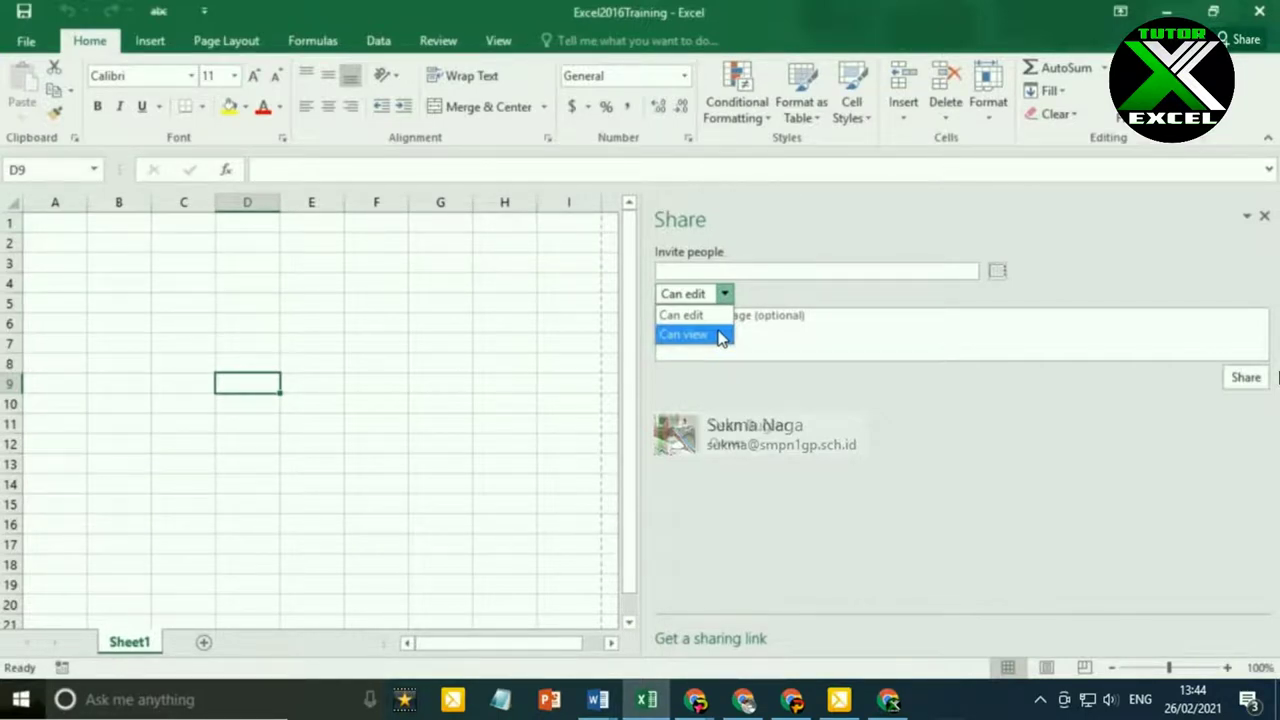
left_click(690, 334)
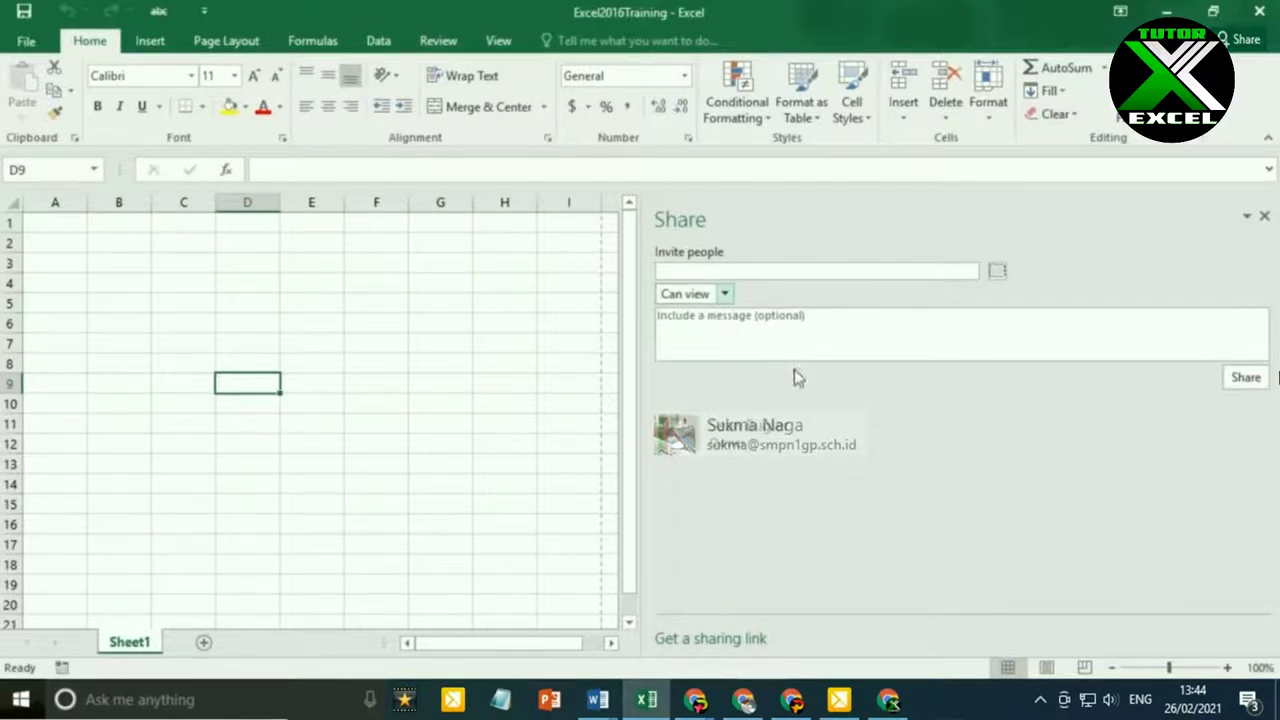
left_click(745, 348)
type("Help!")
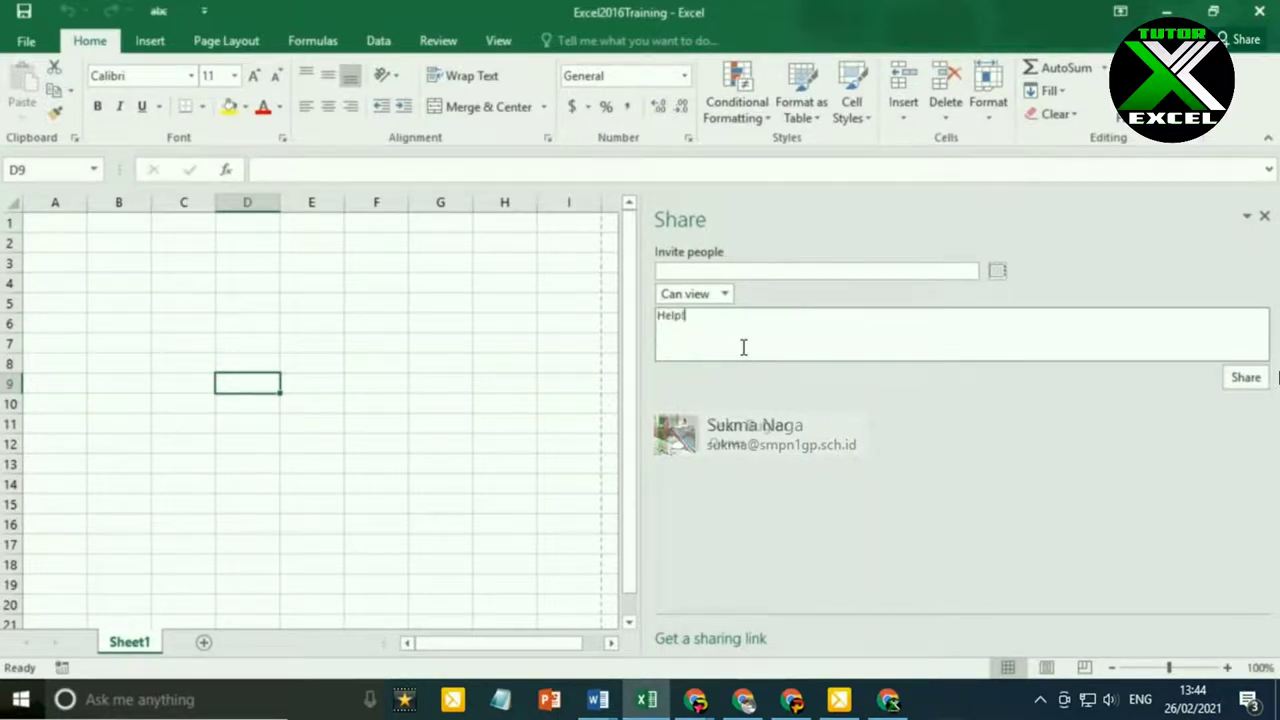
type(" I have no idea what I'm doing!")
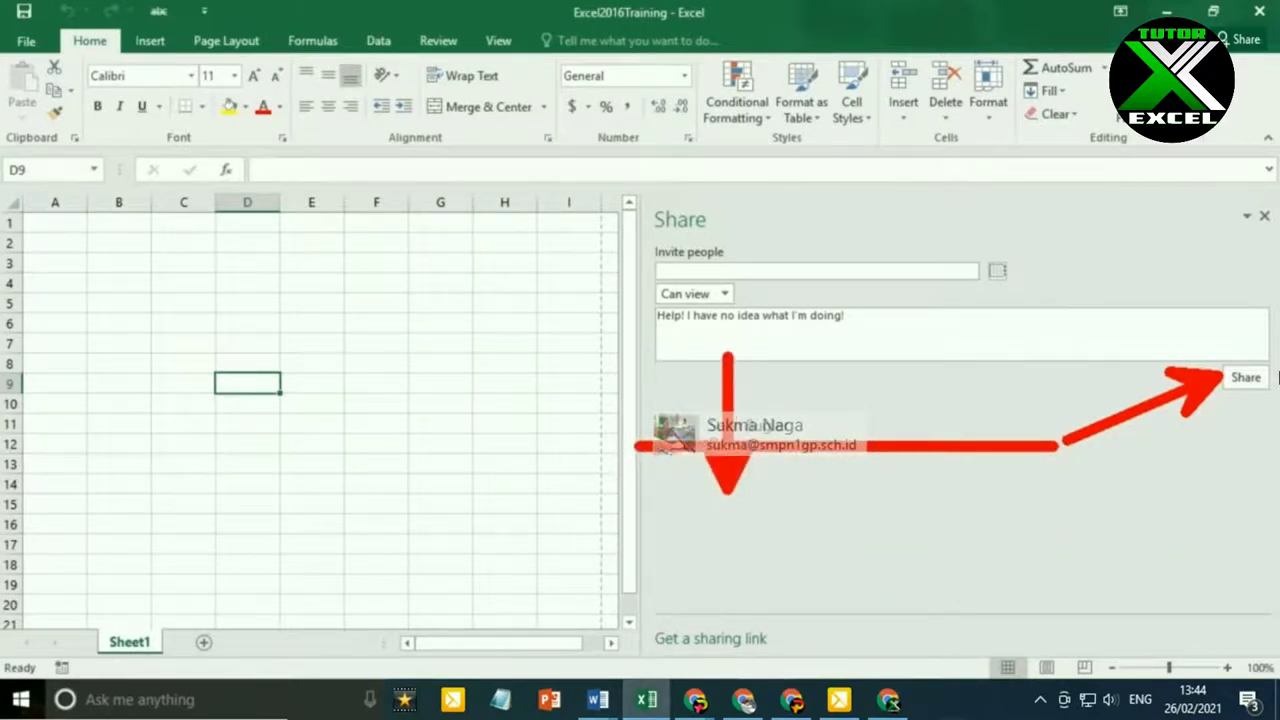
left_click(1266, 216)
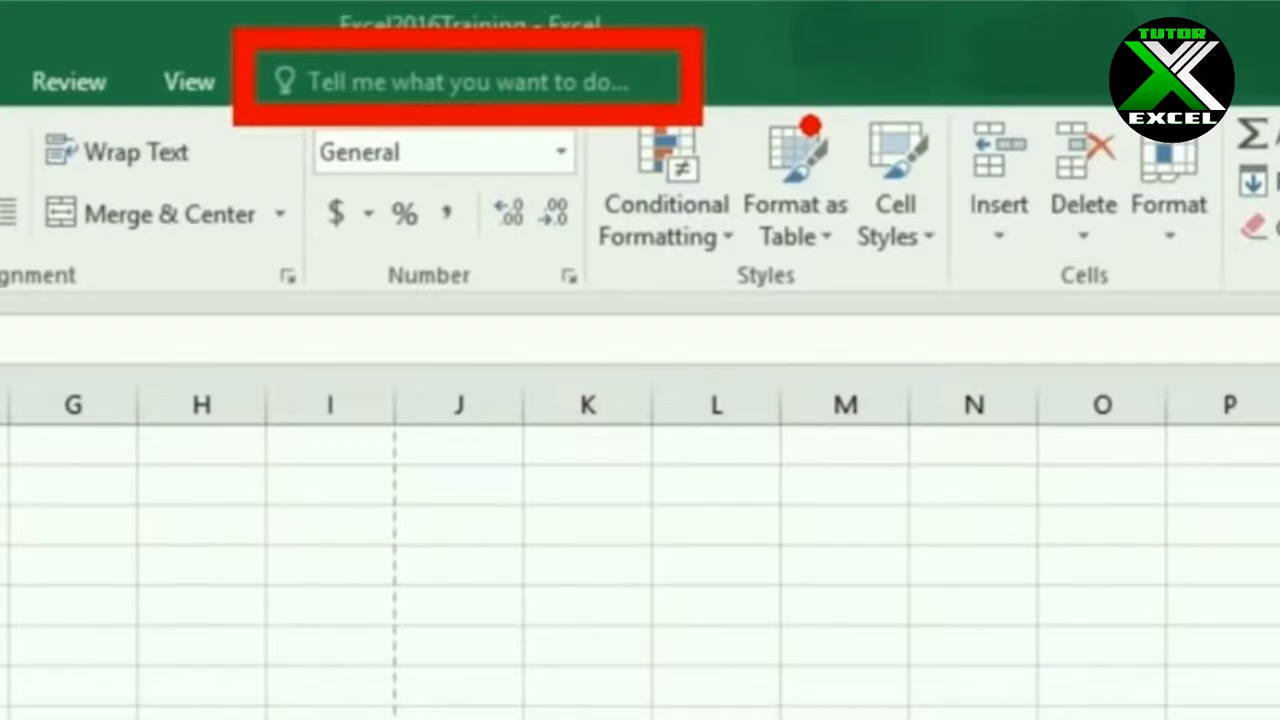
left_click(390, 82)
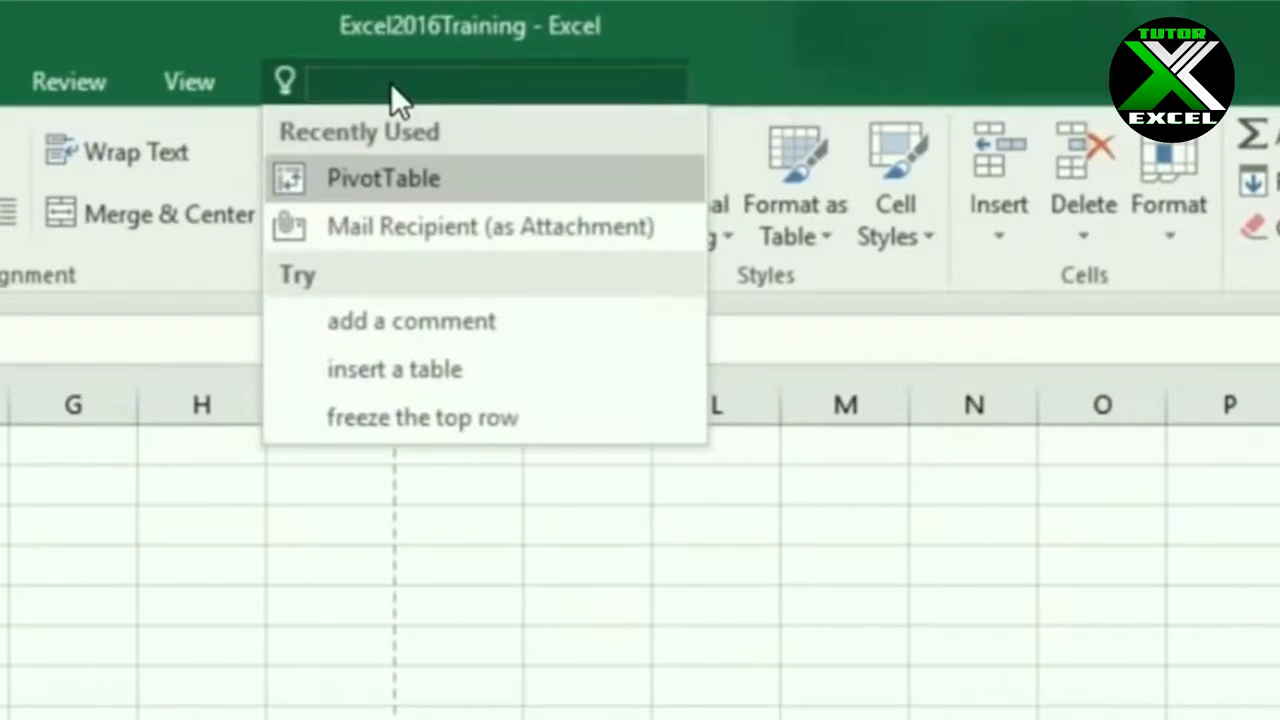
type("how do ")
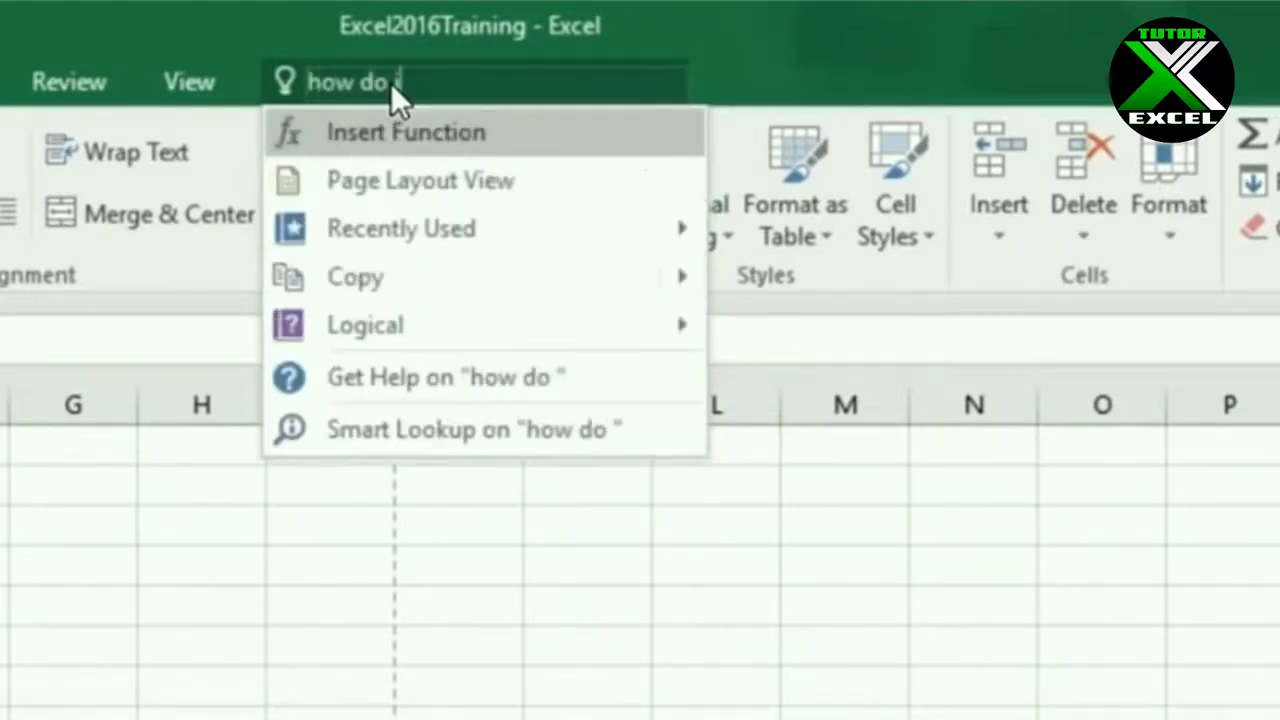
type("i insert a")
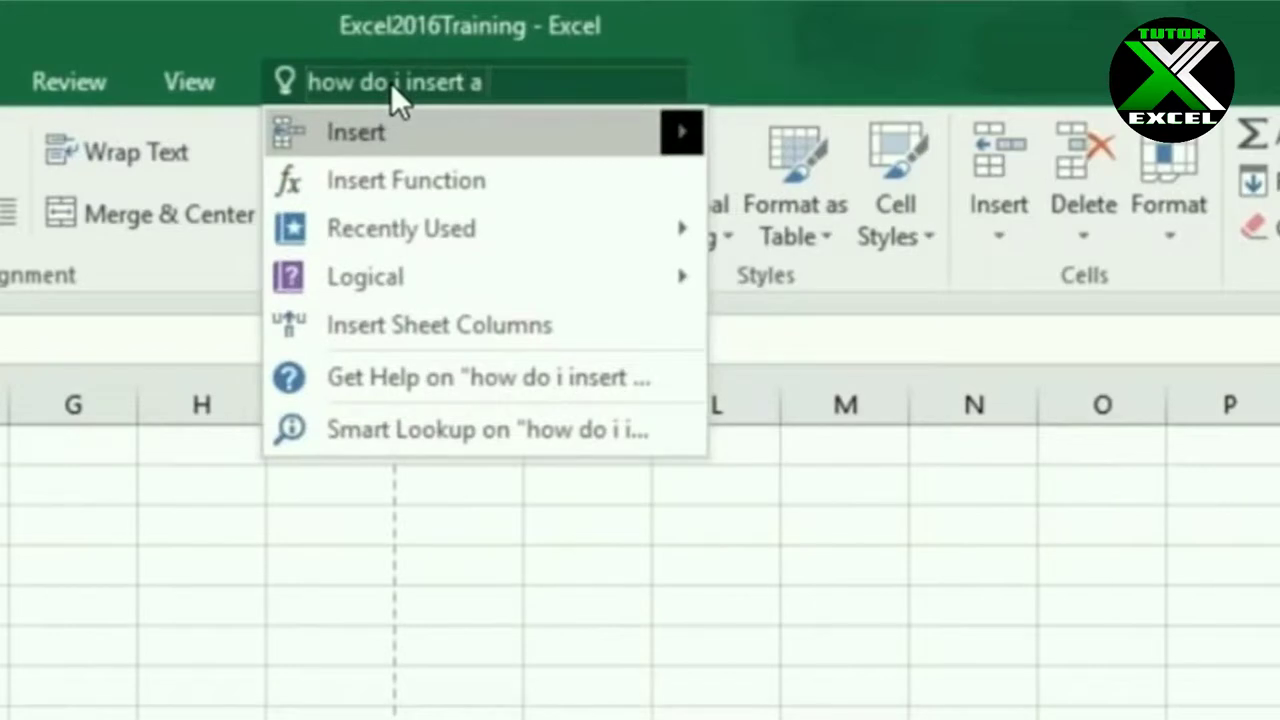
type(" column")
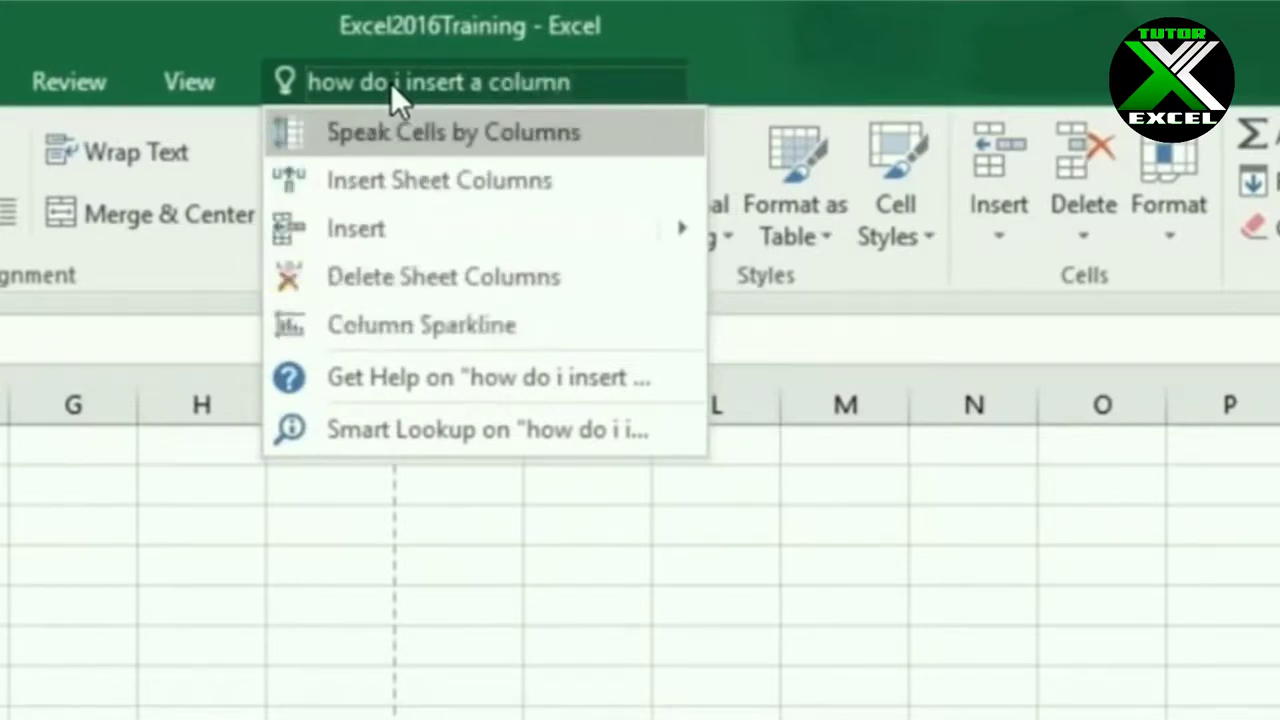
type("?")
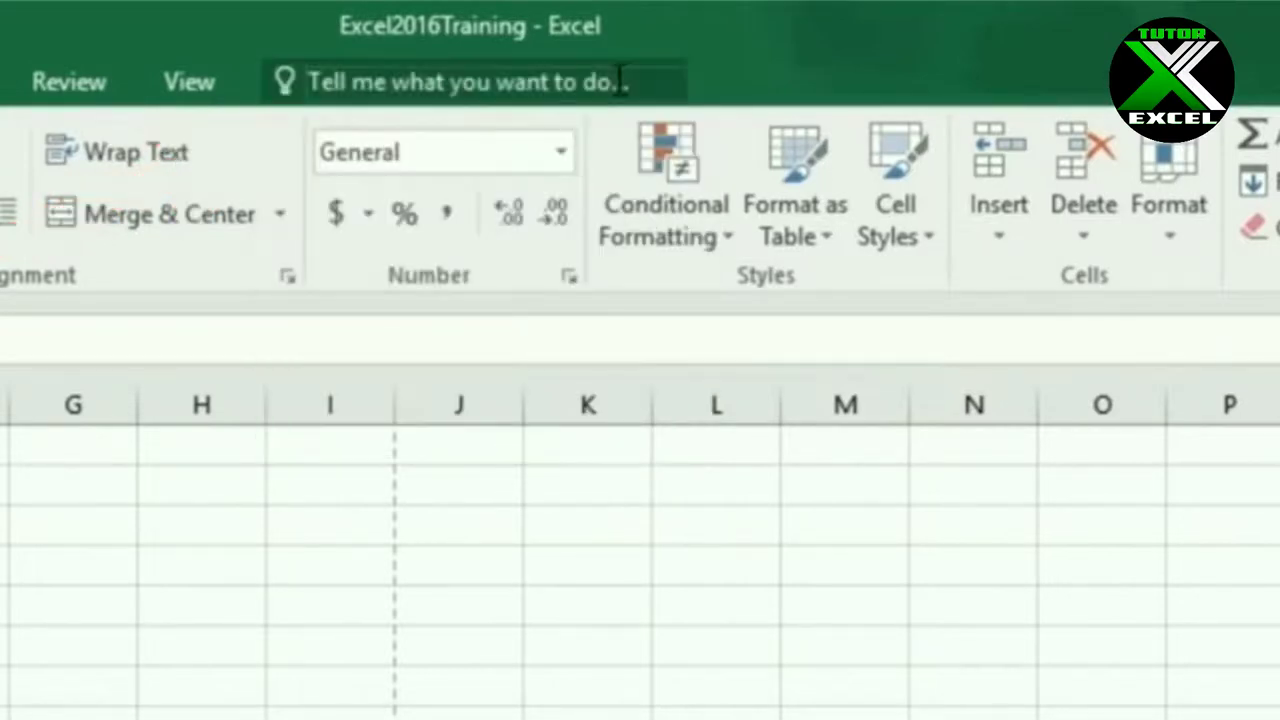
- Ask Tell Me "how do I insert a column?" and run Insert Sheet Columns from its suggestions
left_click(617, 82)
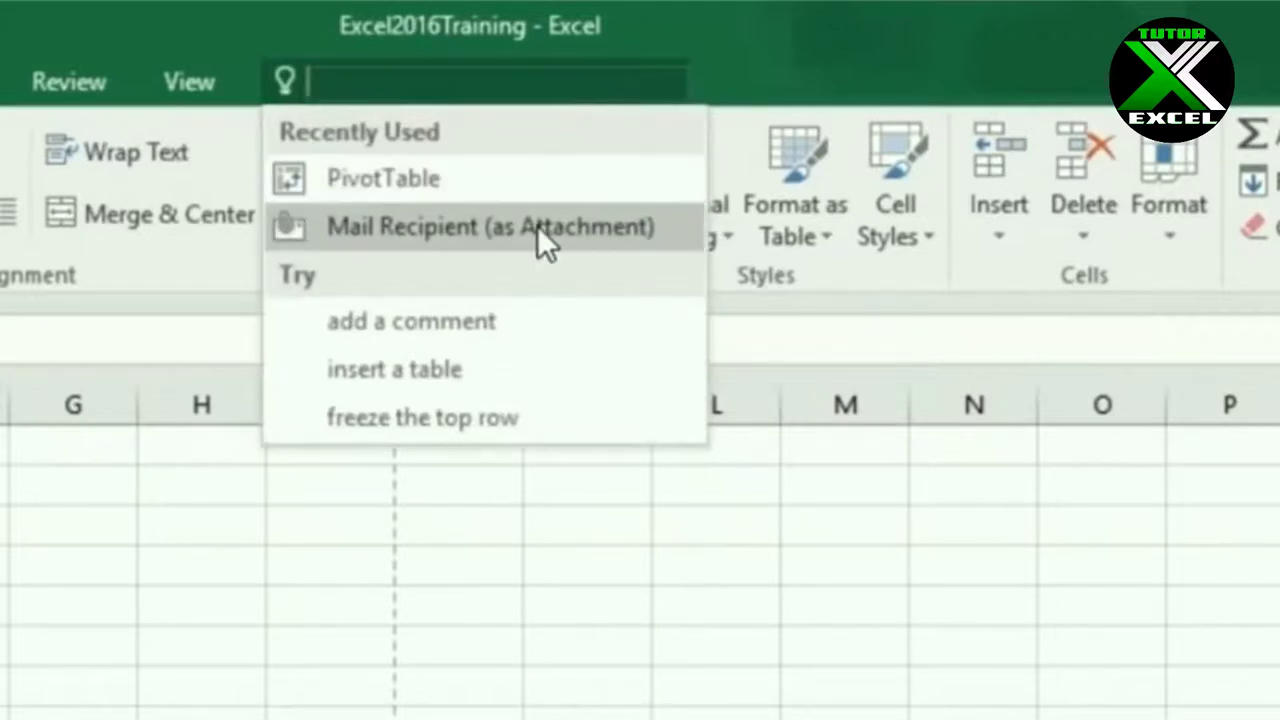
type("how")
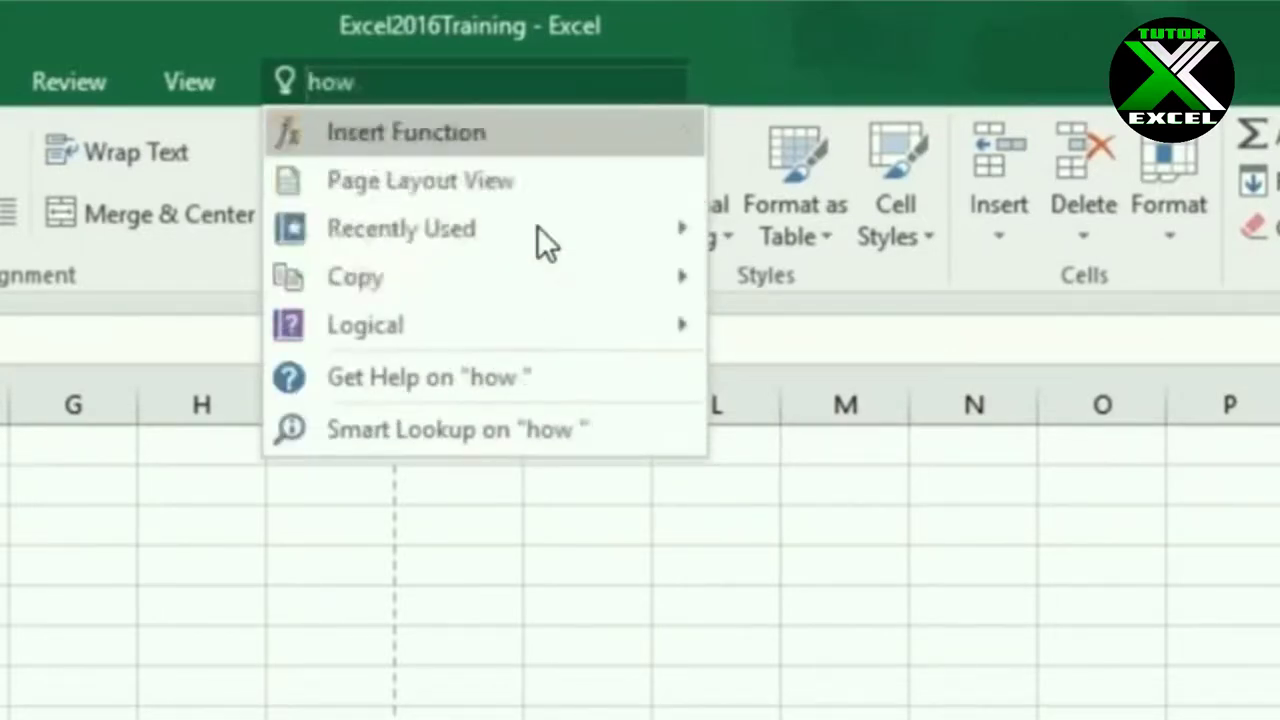
type(" do I insert a column?")
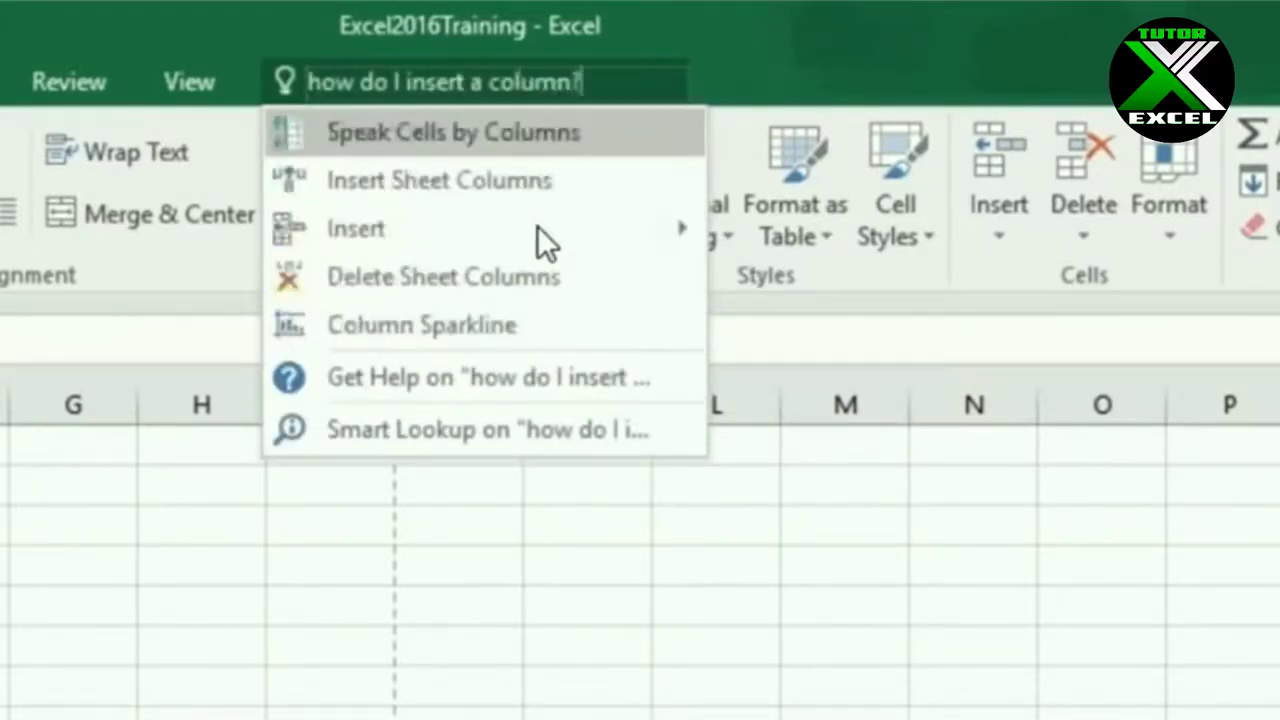
mouse_move(585, 135)
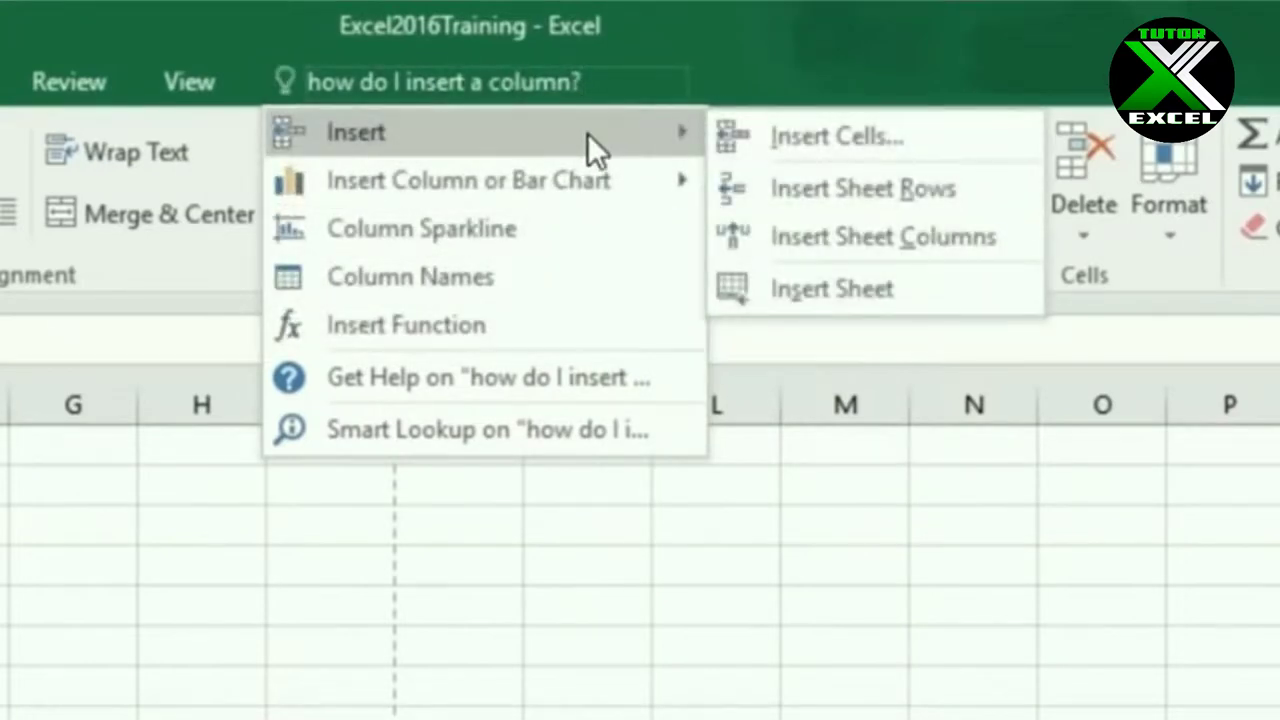
left_click(1009, 243)
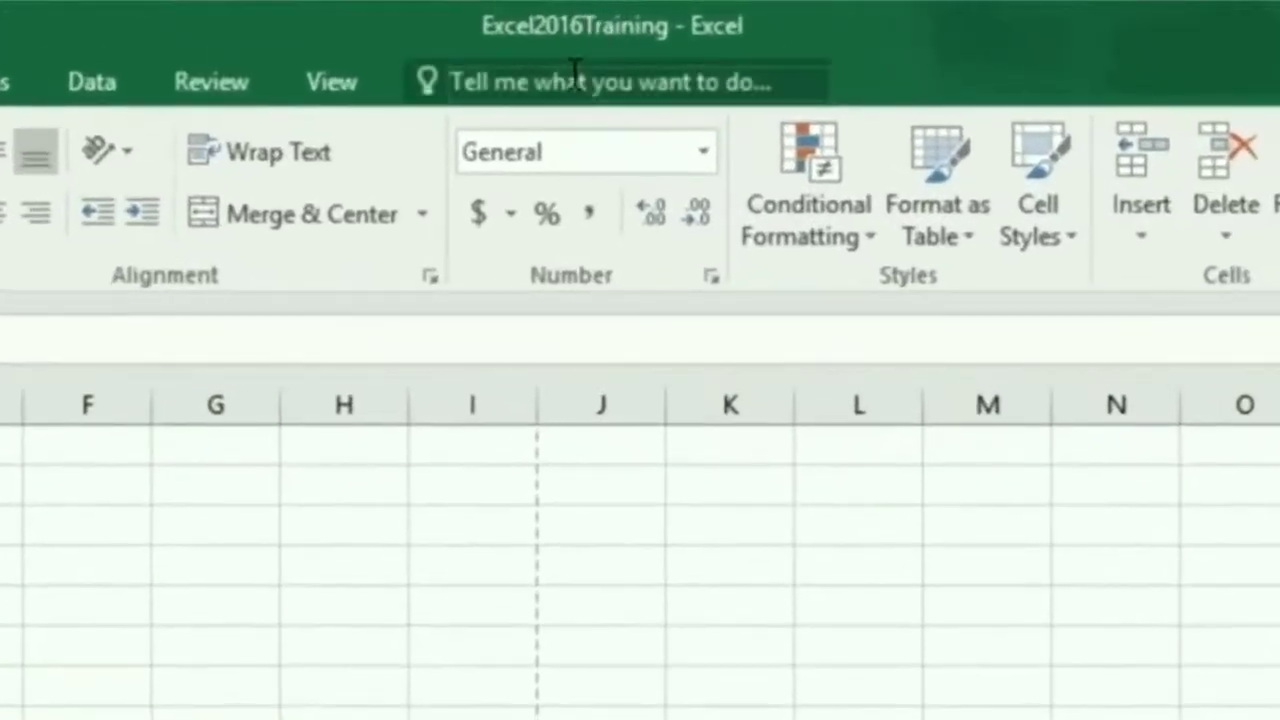
- Ask Tell Me "how do I add comments?" to look up the related commands
left_click(575, 78)
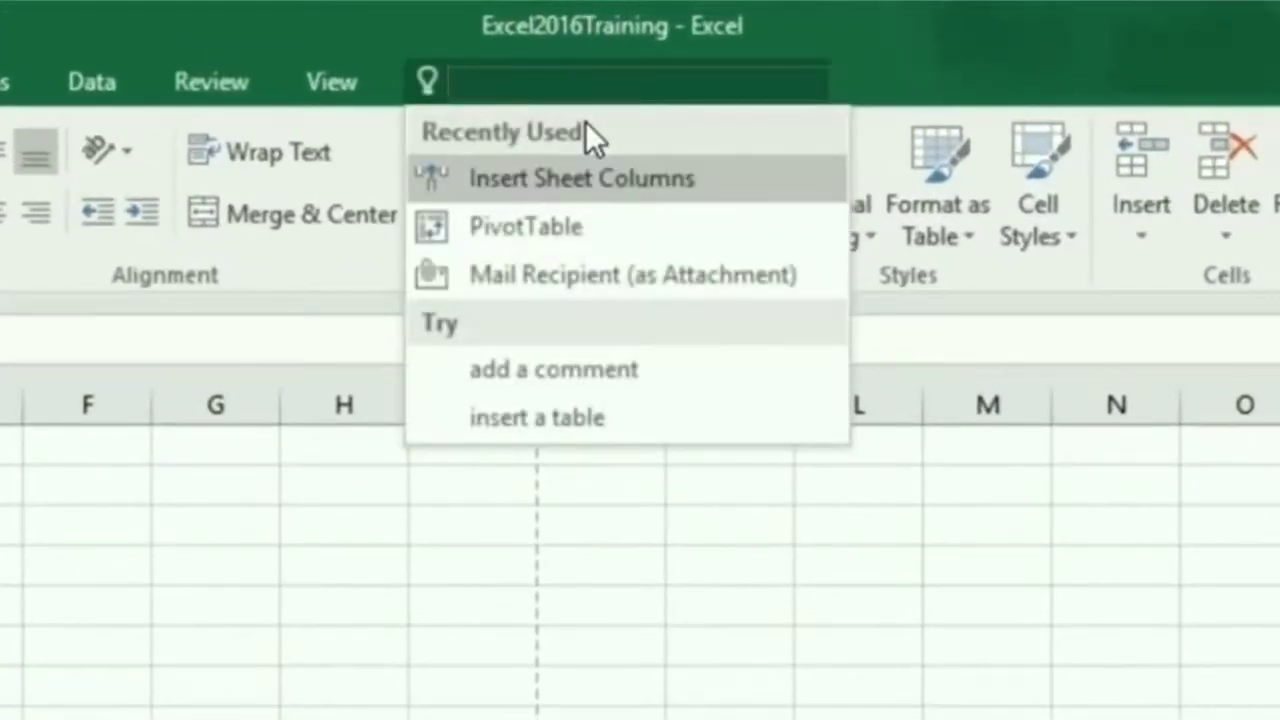
type("how do I ")
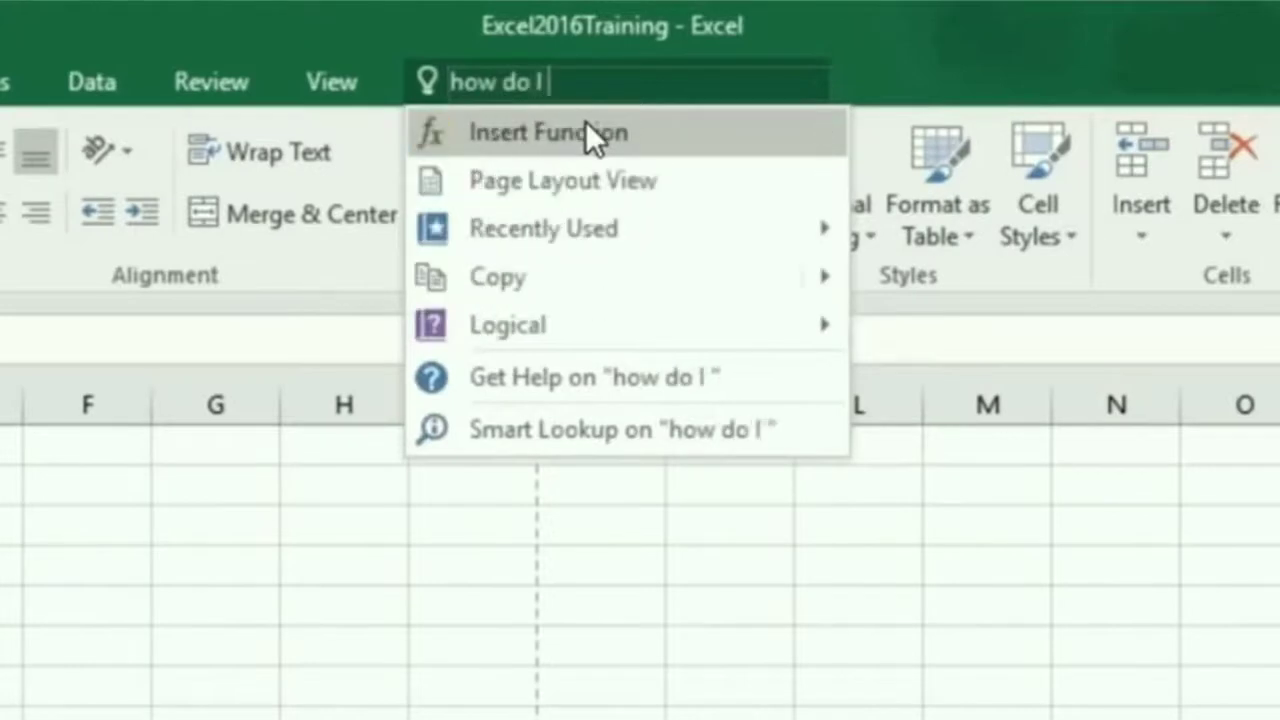
type("add comments?")
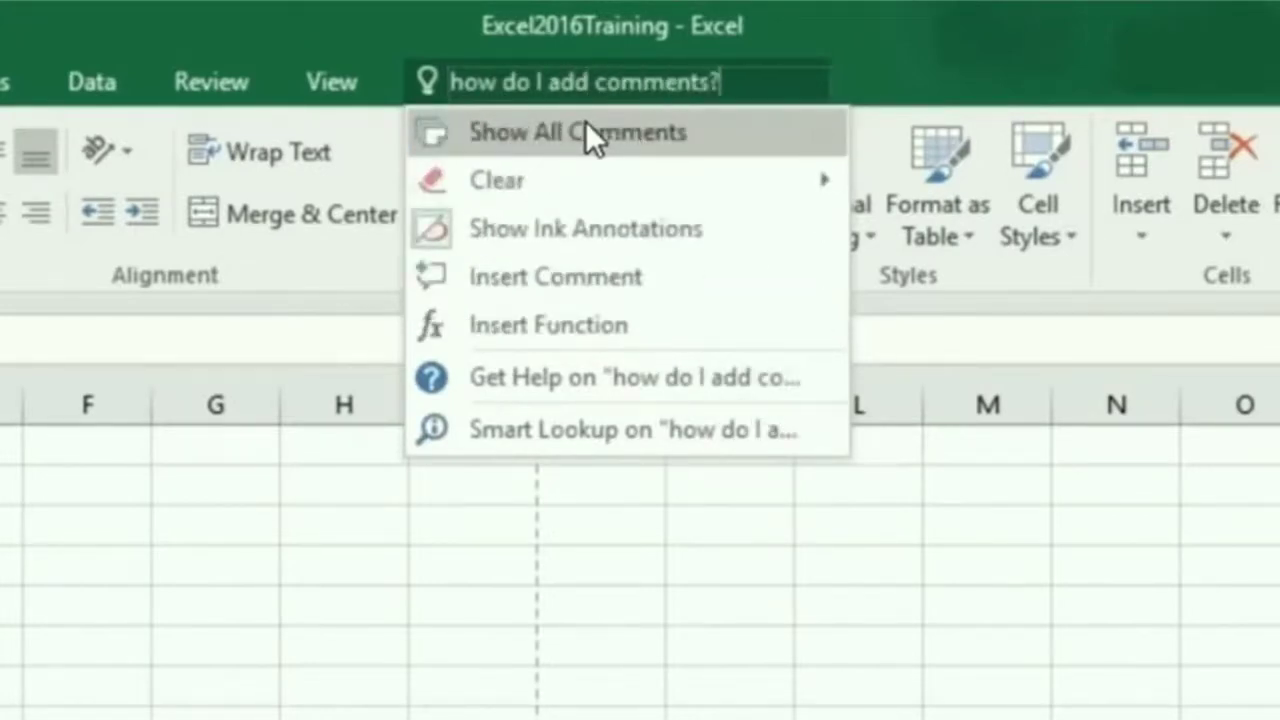
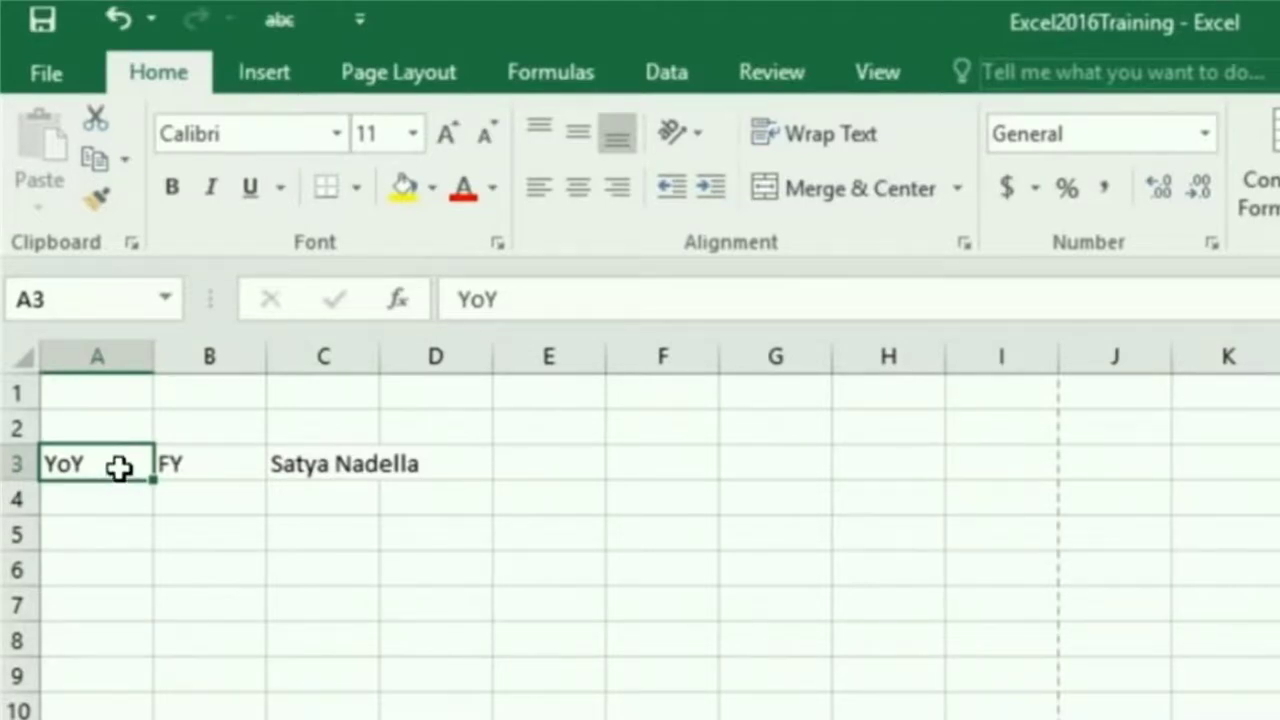
- Run Smart Lookup on YoY in cell A3 and look through the Wikipedia and web search insights
right_click(119, 460)
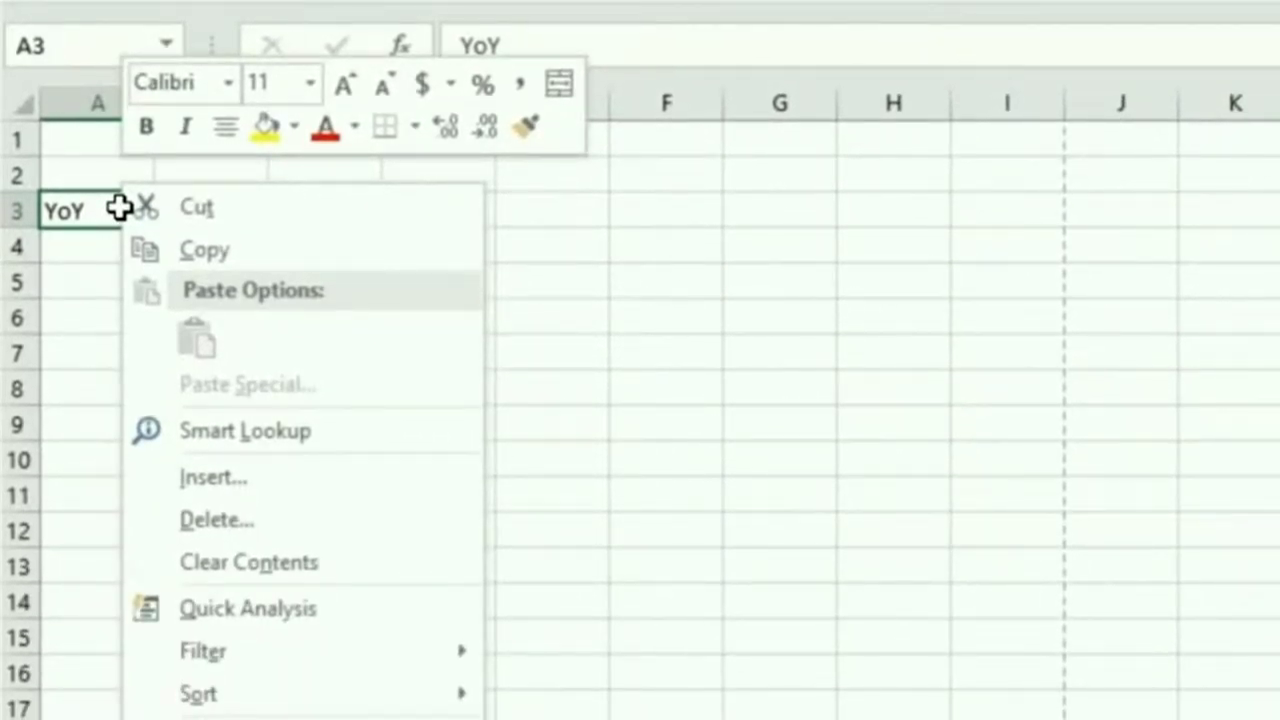
left_click(326, 442)
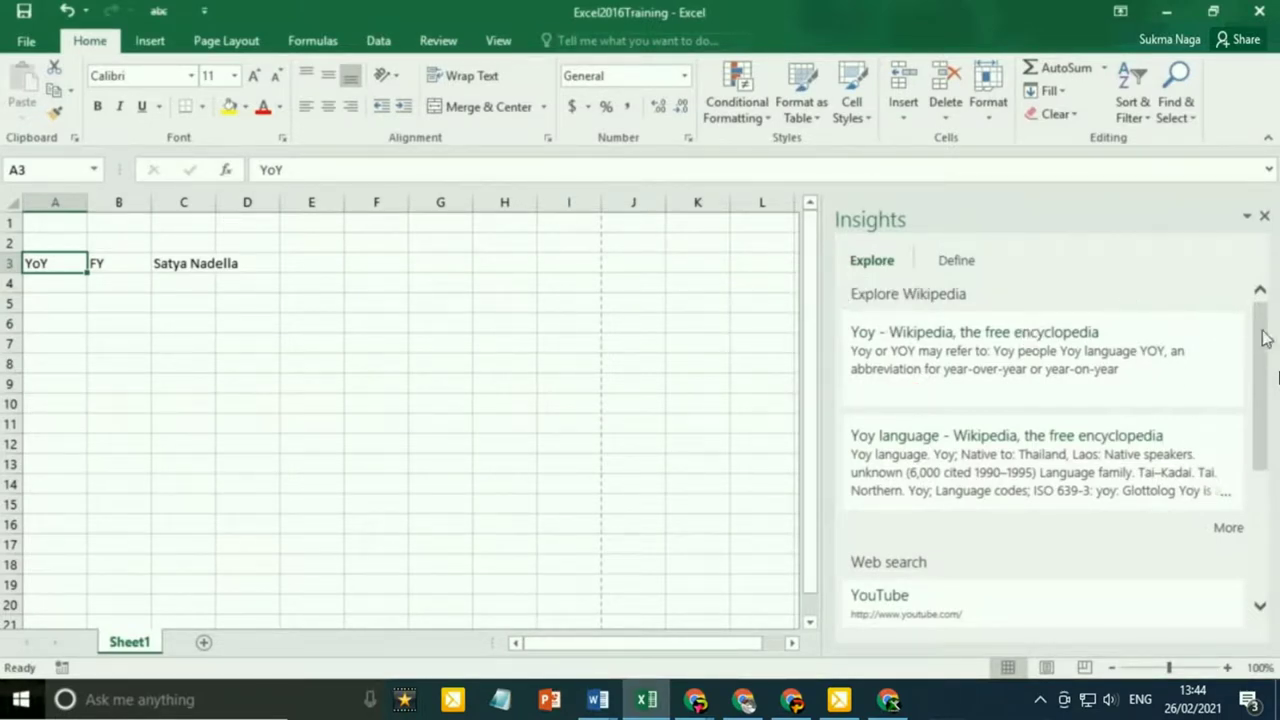
left_click_drag(1266, 386, 1257, 491)
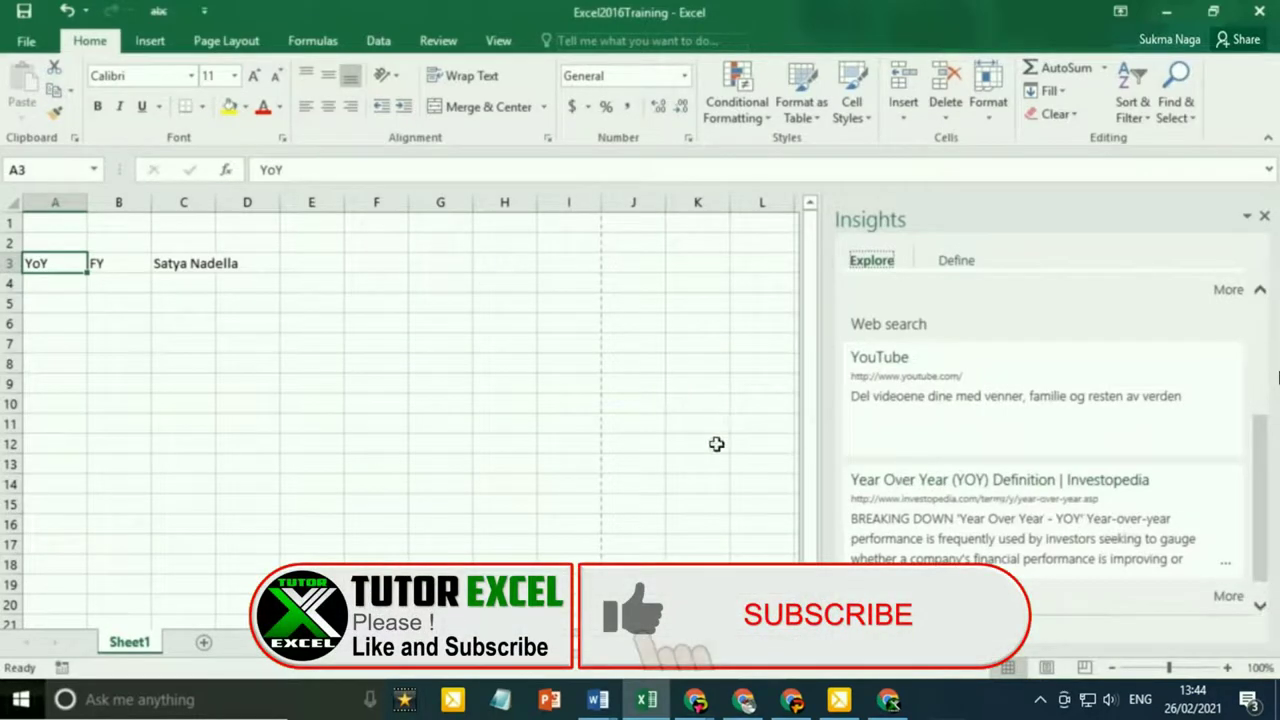
scroll(988, 512, "up", 1)
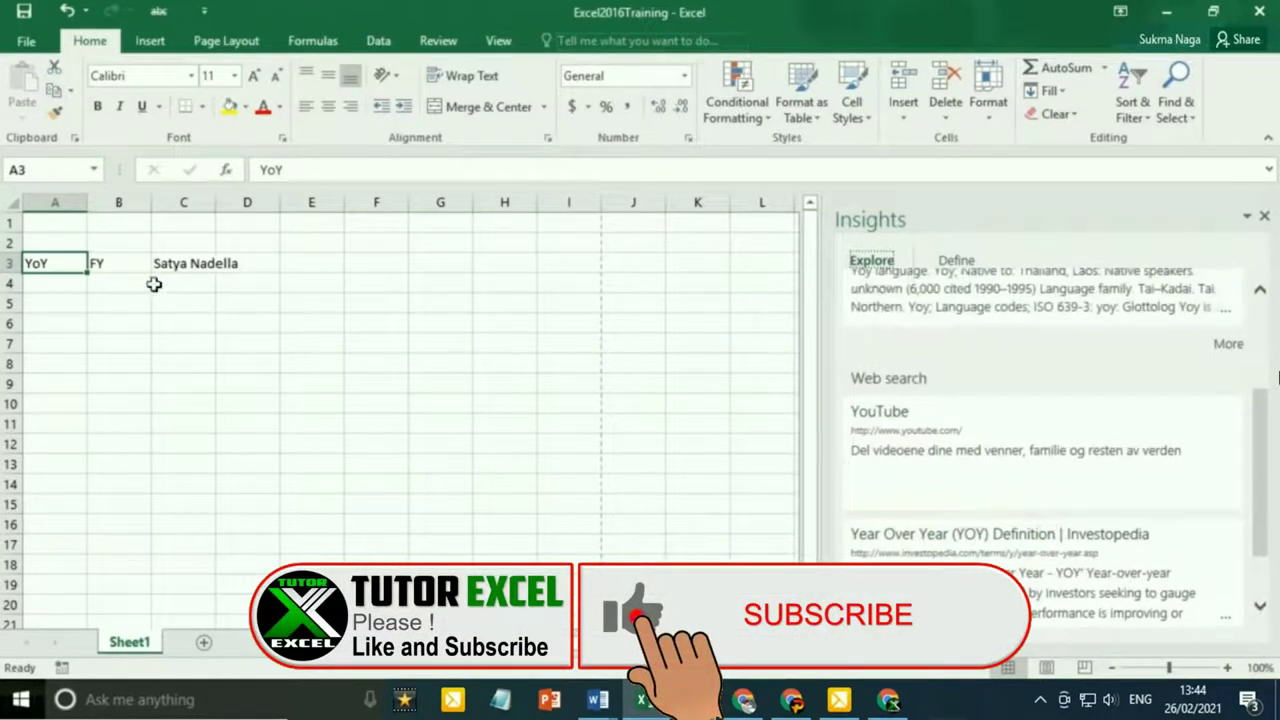
- Run Smart Lookup on FY in cell B3 and review the insights down to the web search results
left_click(111, 263)
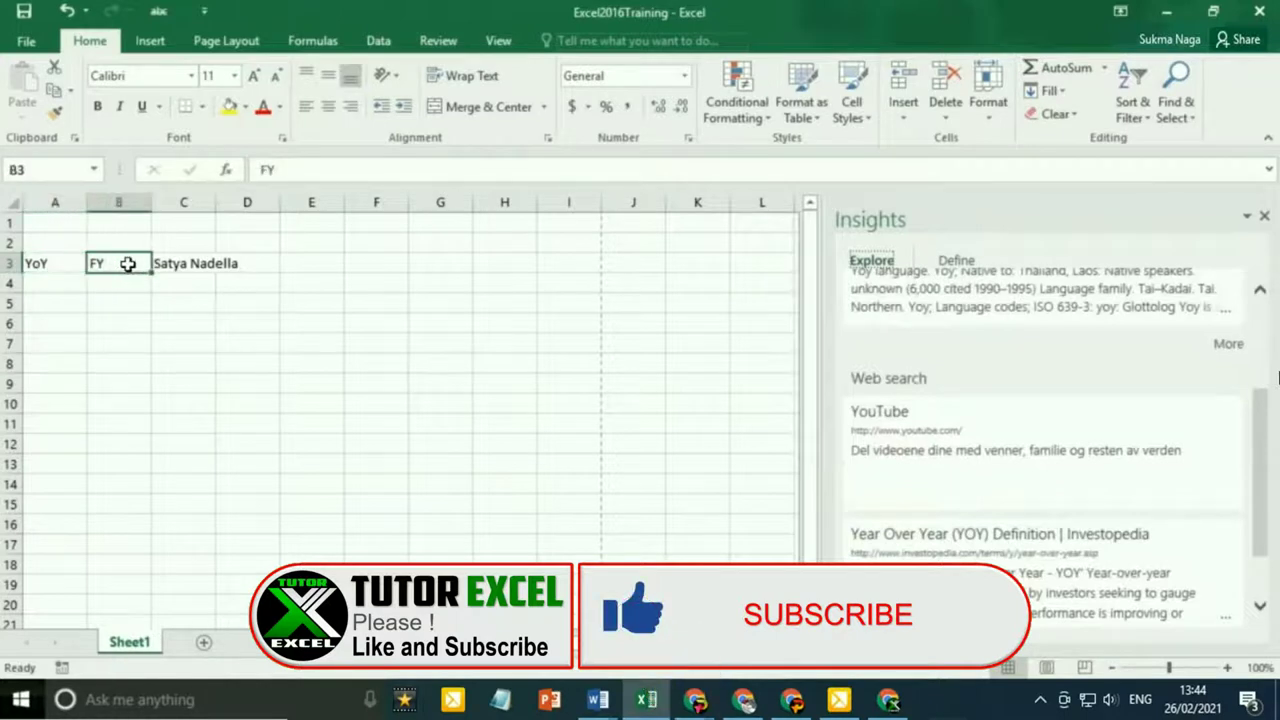
right_click(127, 264)
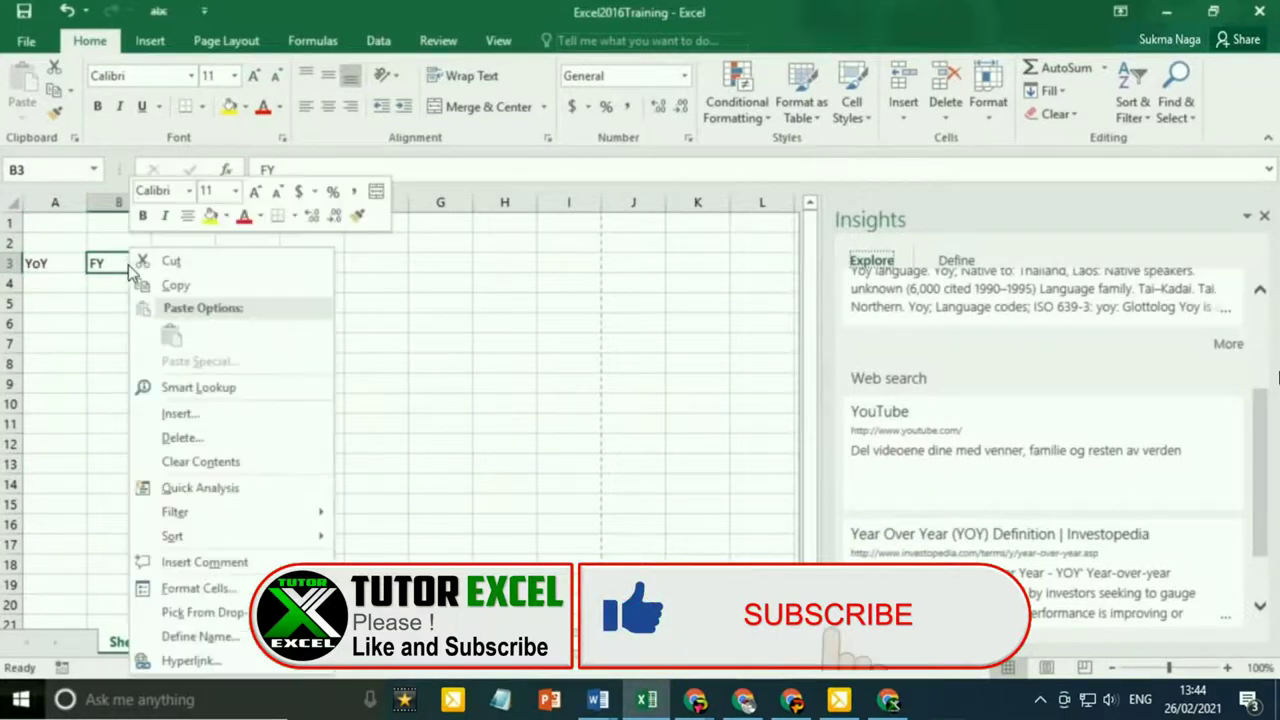
left_click(274, 389)
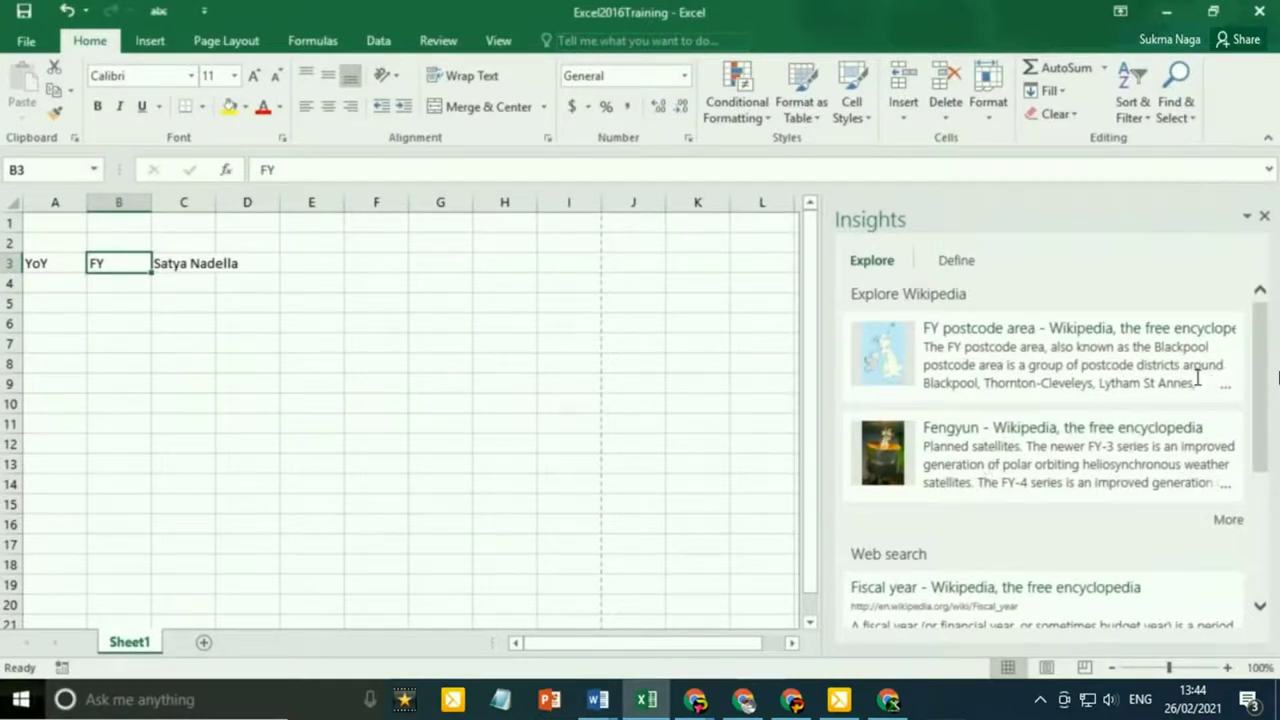
left_click_drag(1265, 346, 1254, 442)
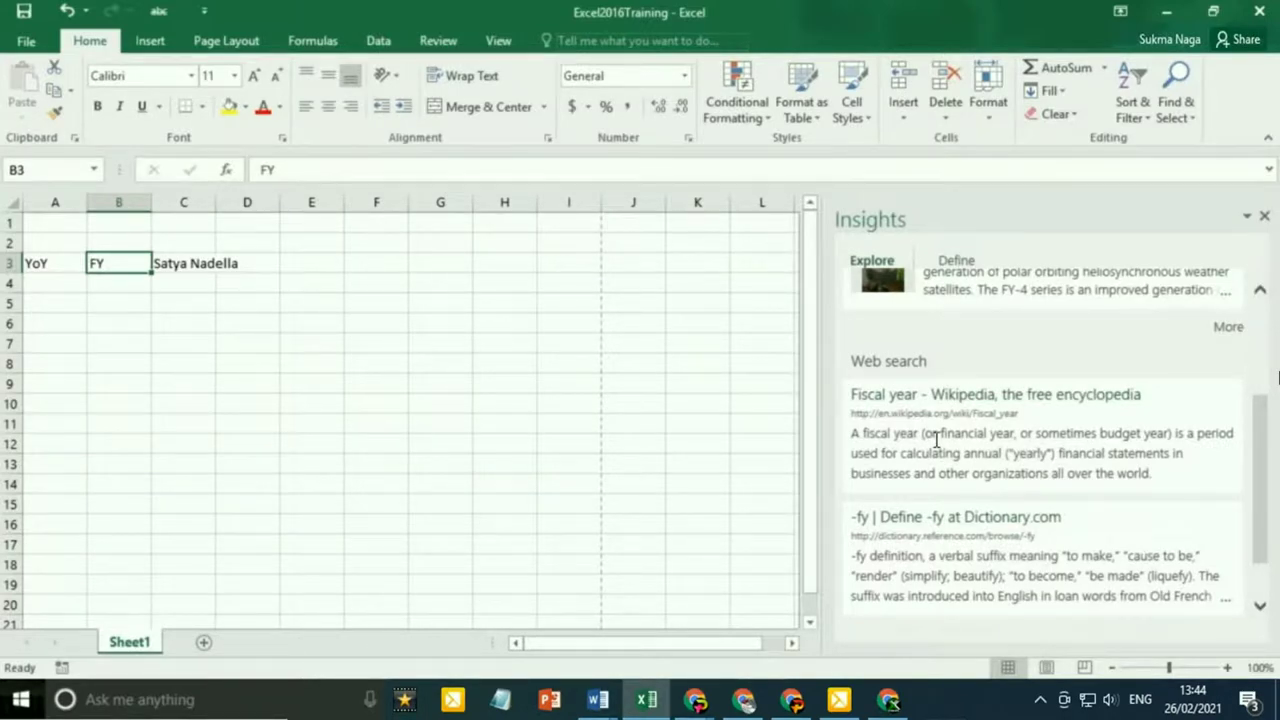
- Run Smart Lookup on "Satya Nadella" through Tell Me, look through the image and web search insights, and close the Insights pane
left_click(195, 260)
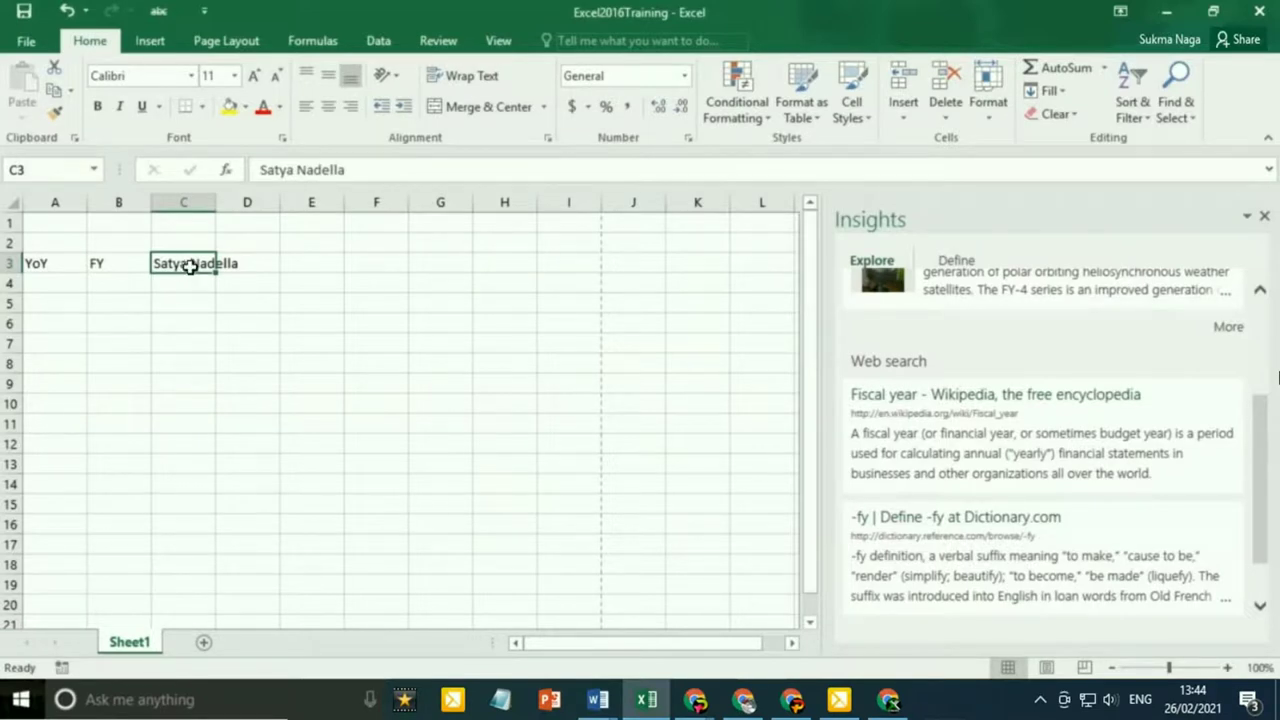
right_click(189, 266)
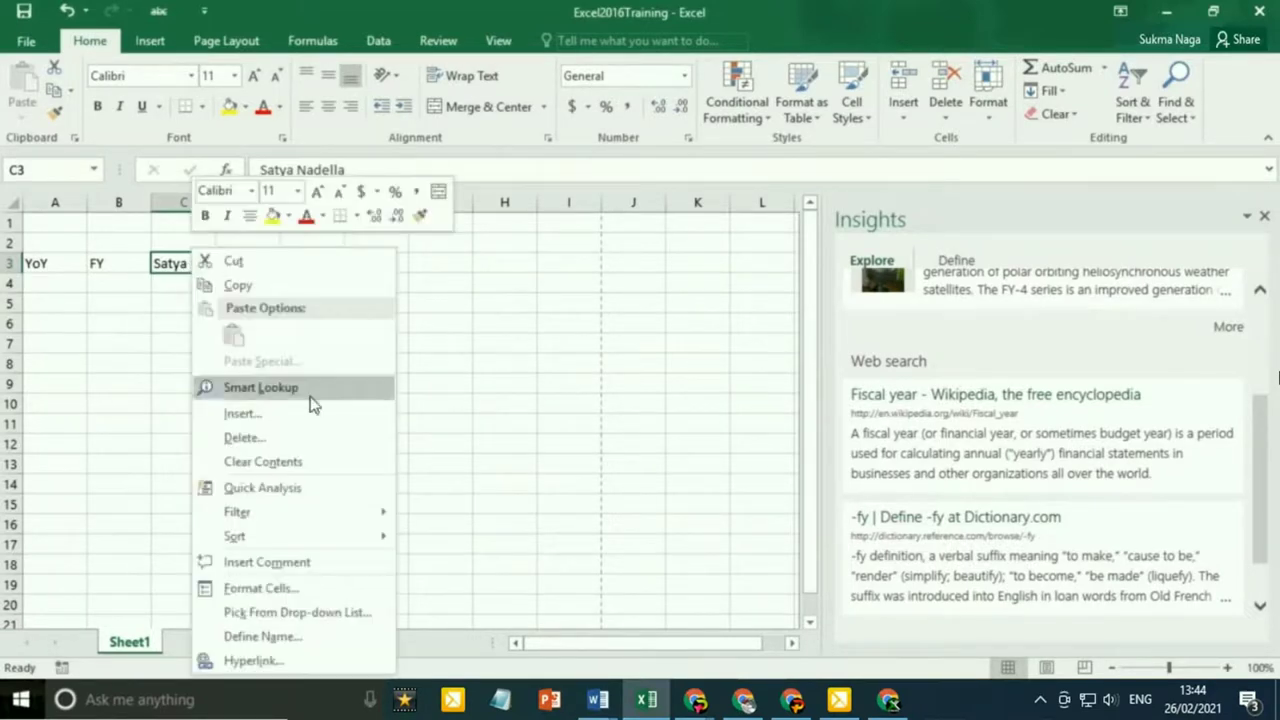
key("Escape")
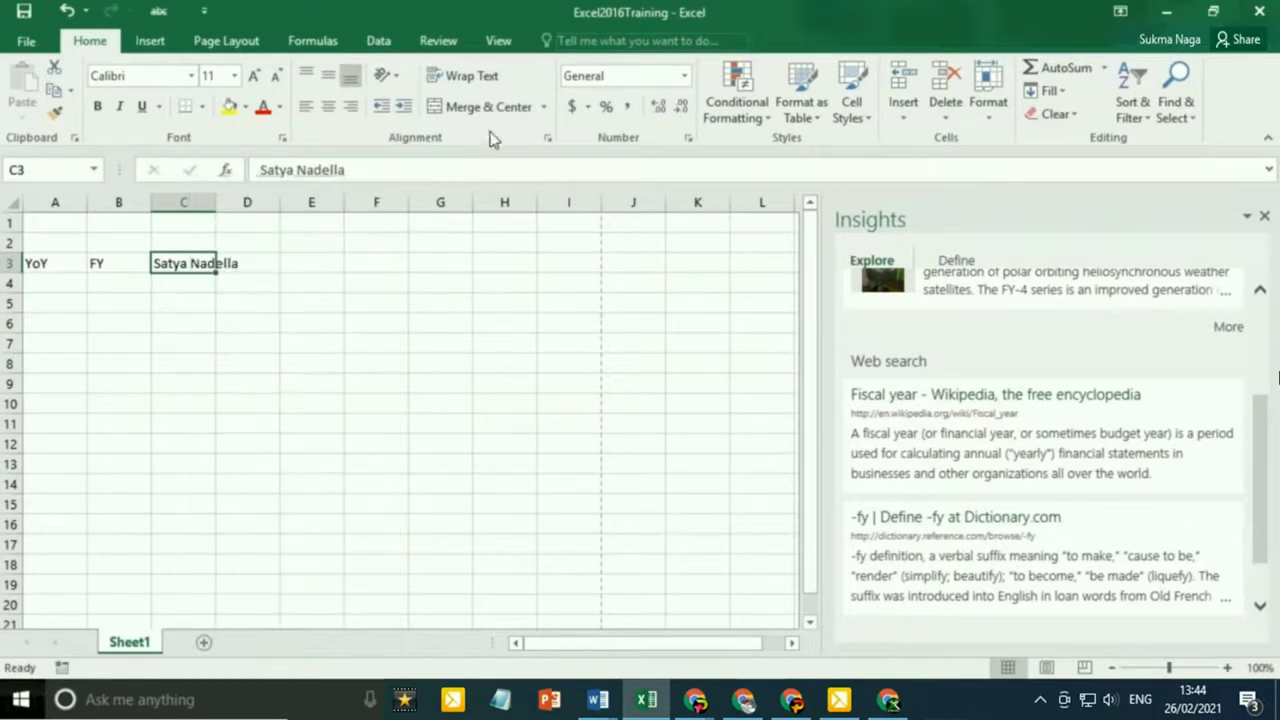
left_click(650, 40)
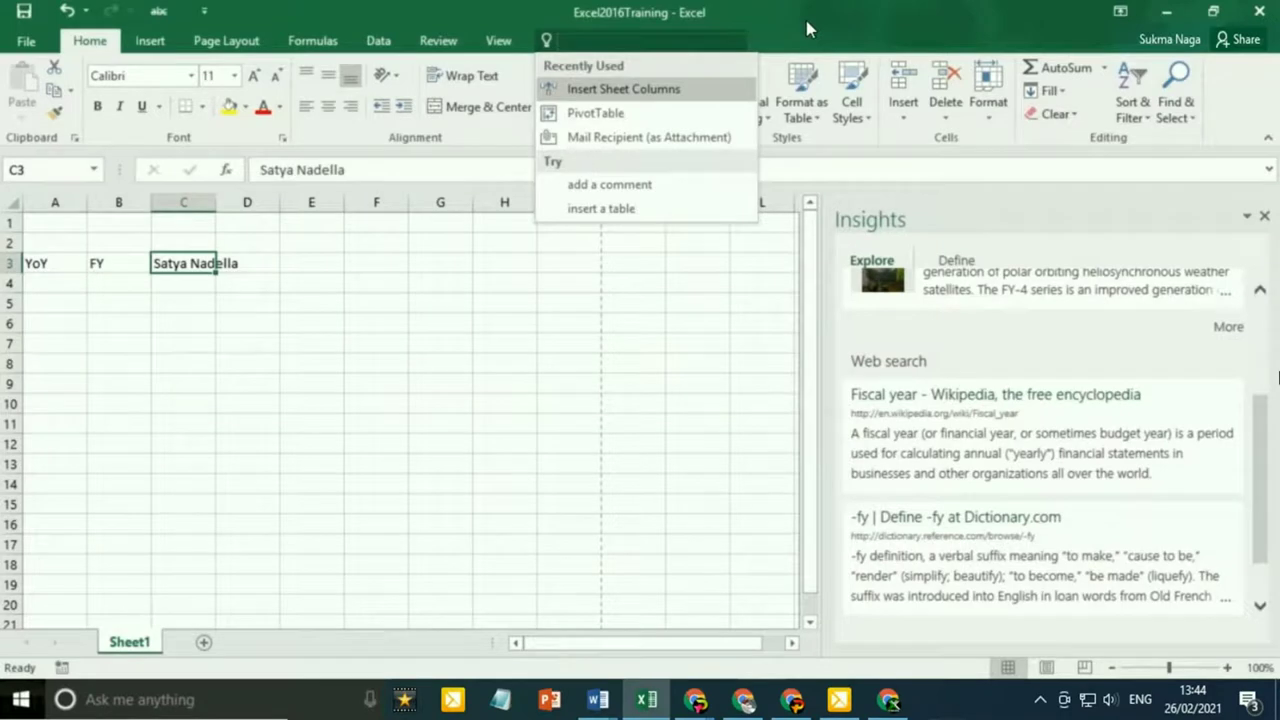
type("Satya Nadella")
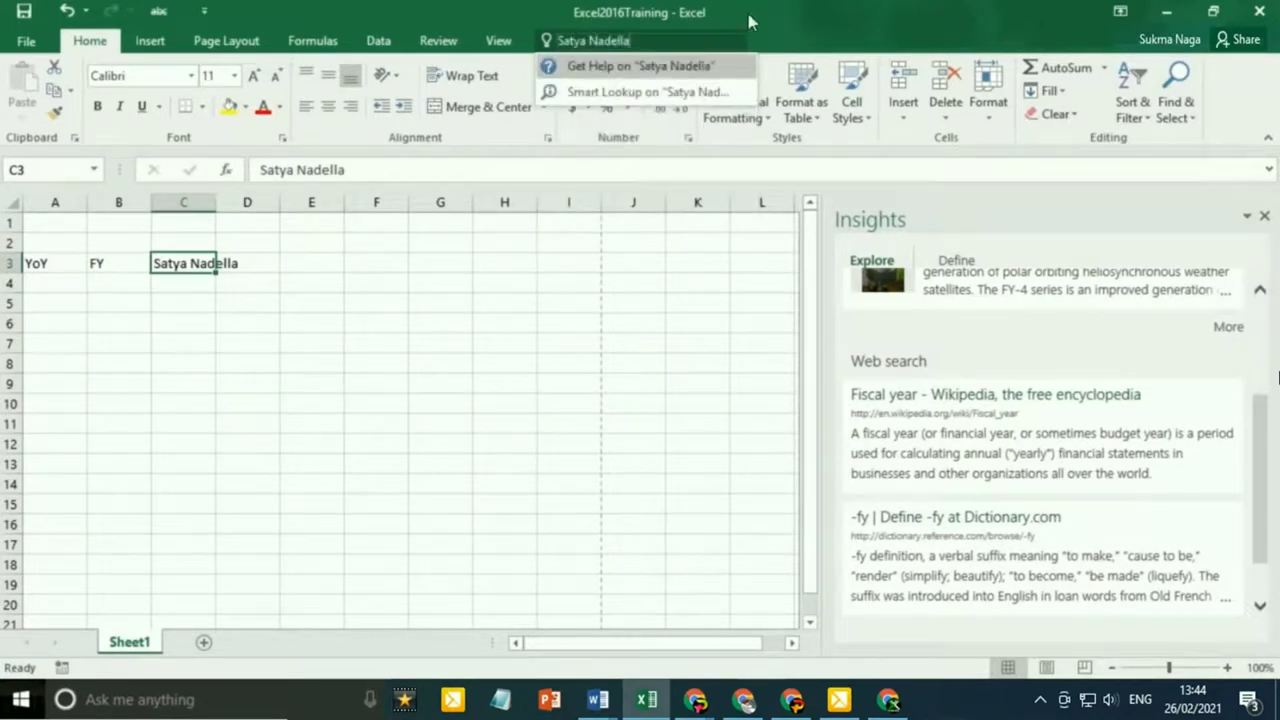
left_click(736, 88)
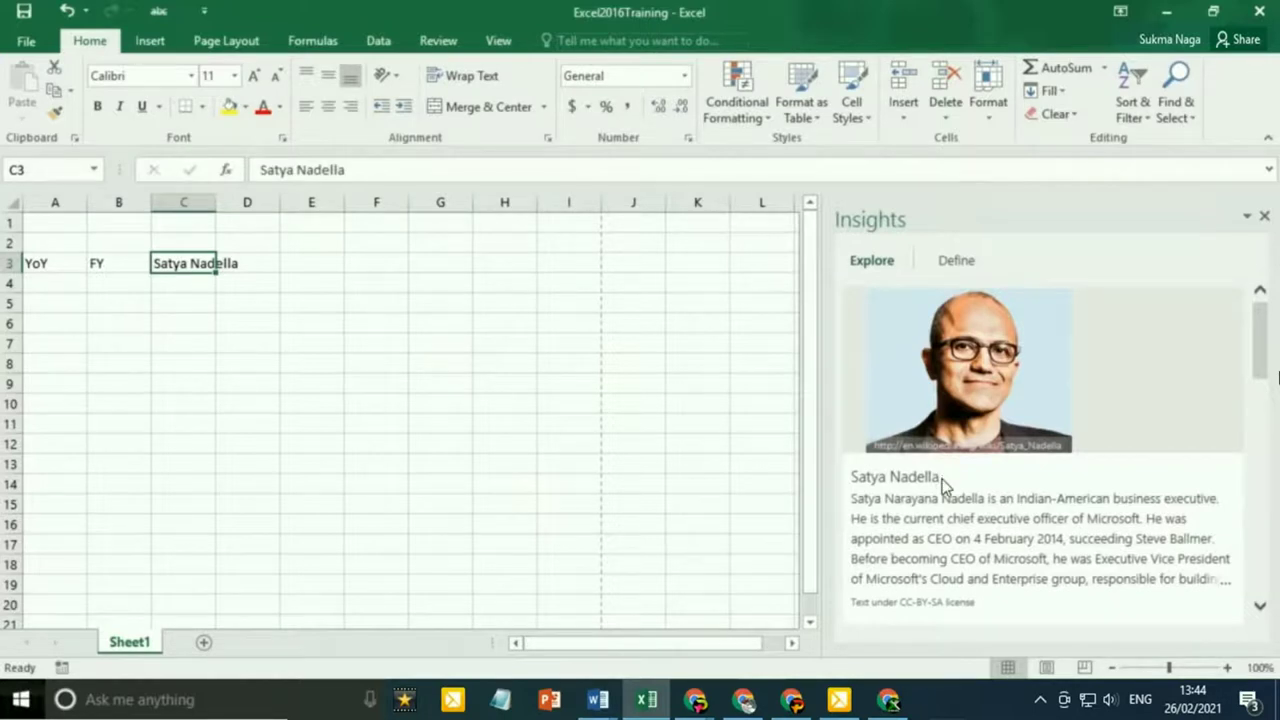
left_click_drag(1260, 351, 1248, 483)
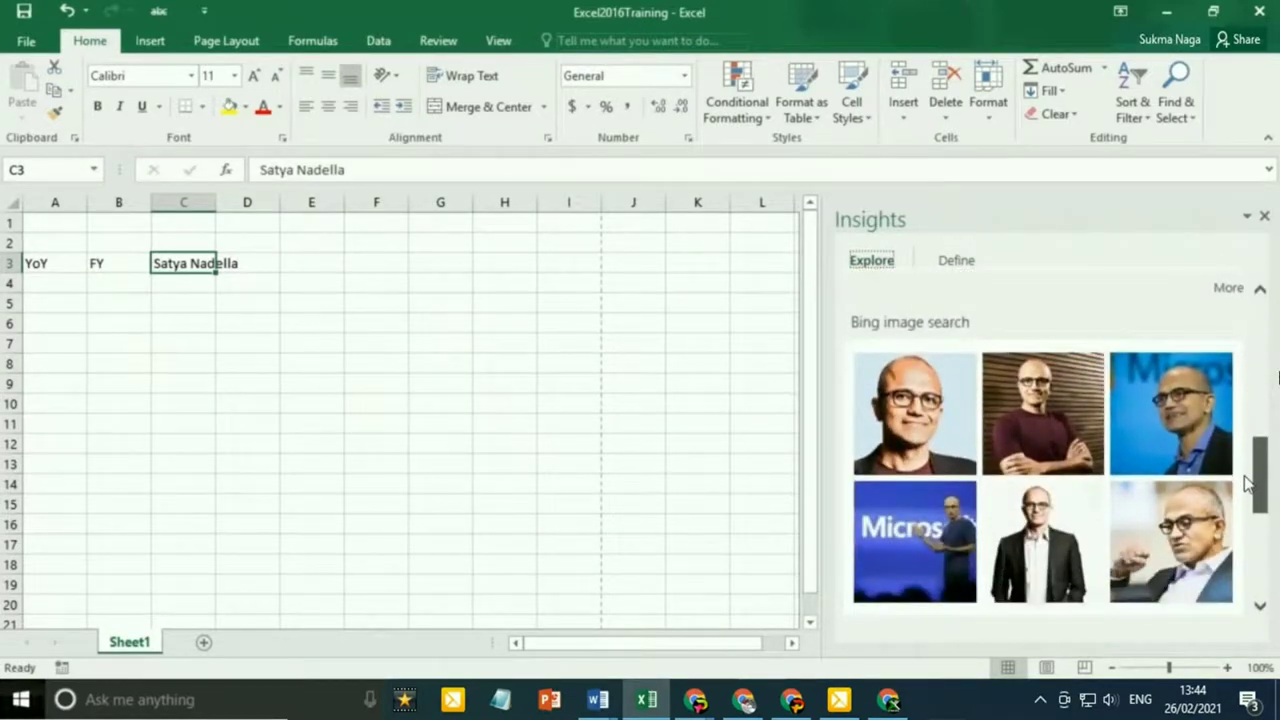
left_click_drag(1248, 483, 1268, 585)
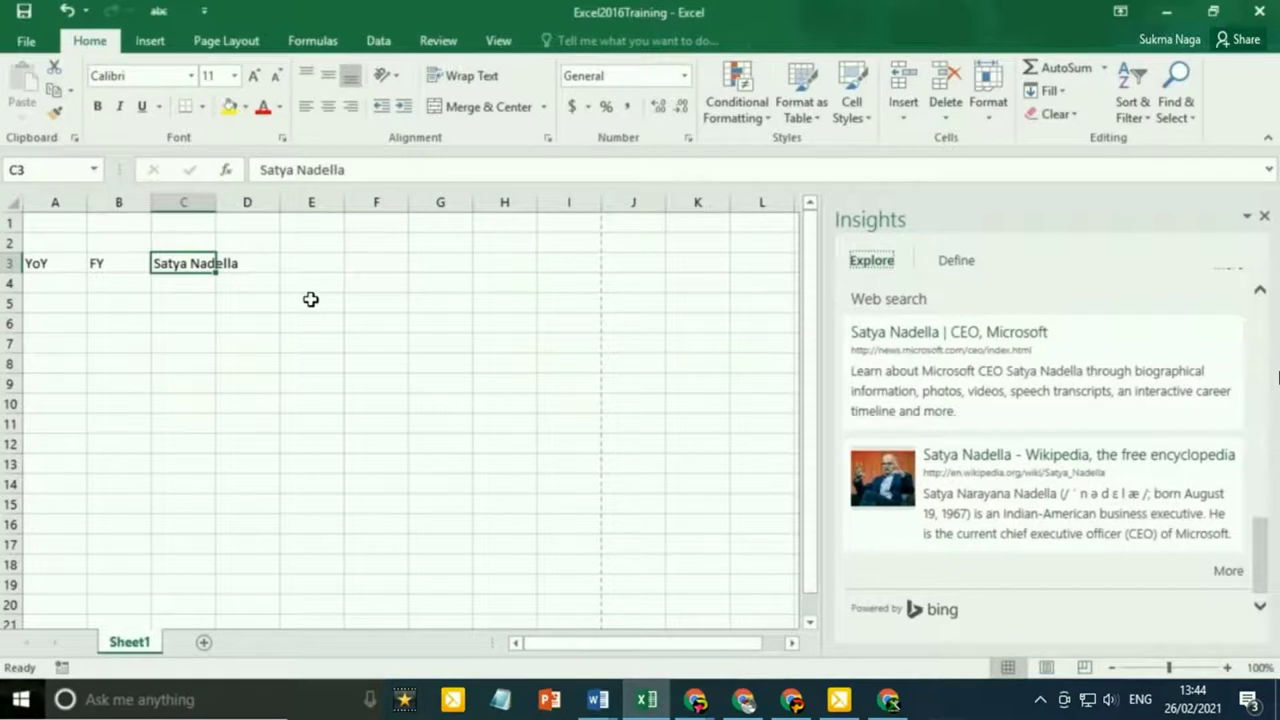
left_click(1264, 216)
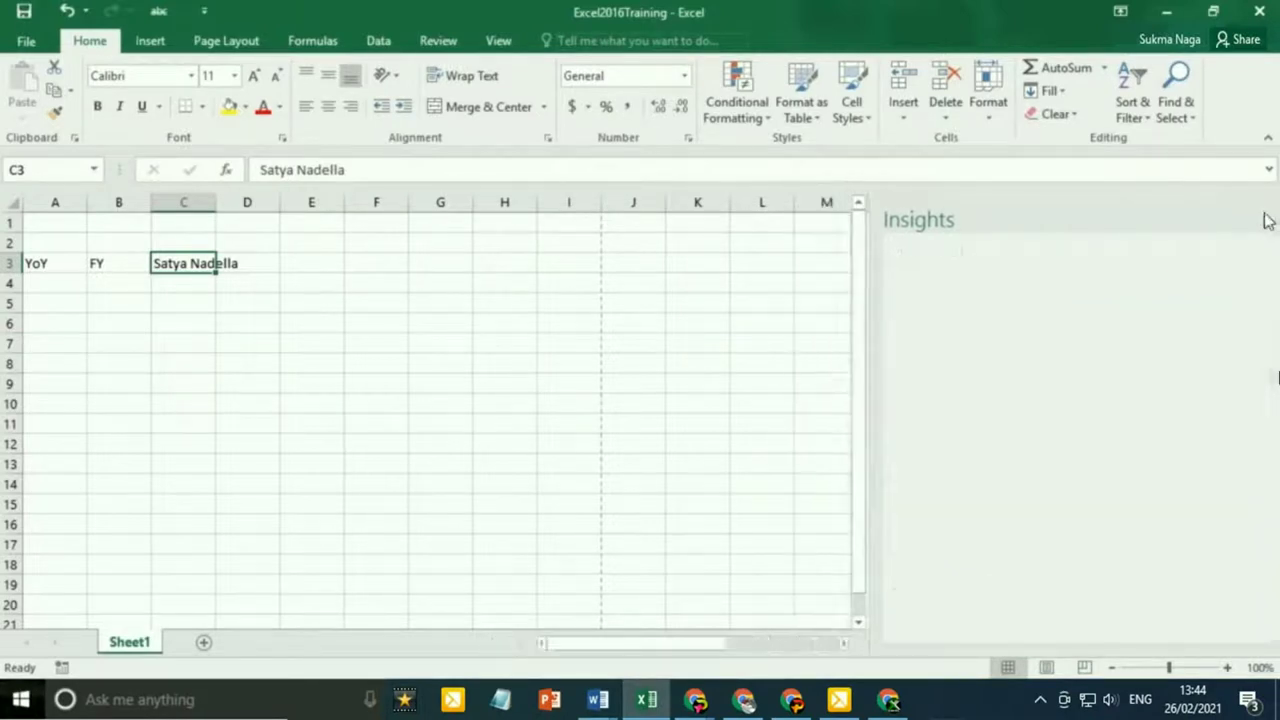
- Locate the Smart Lookup option for cell A3 and for "Satya Nadella" in Tell Me without running it
right_click(64, 264)
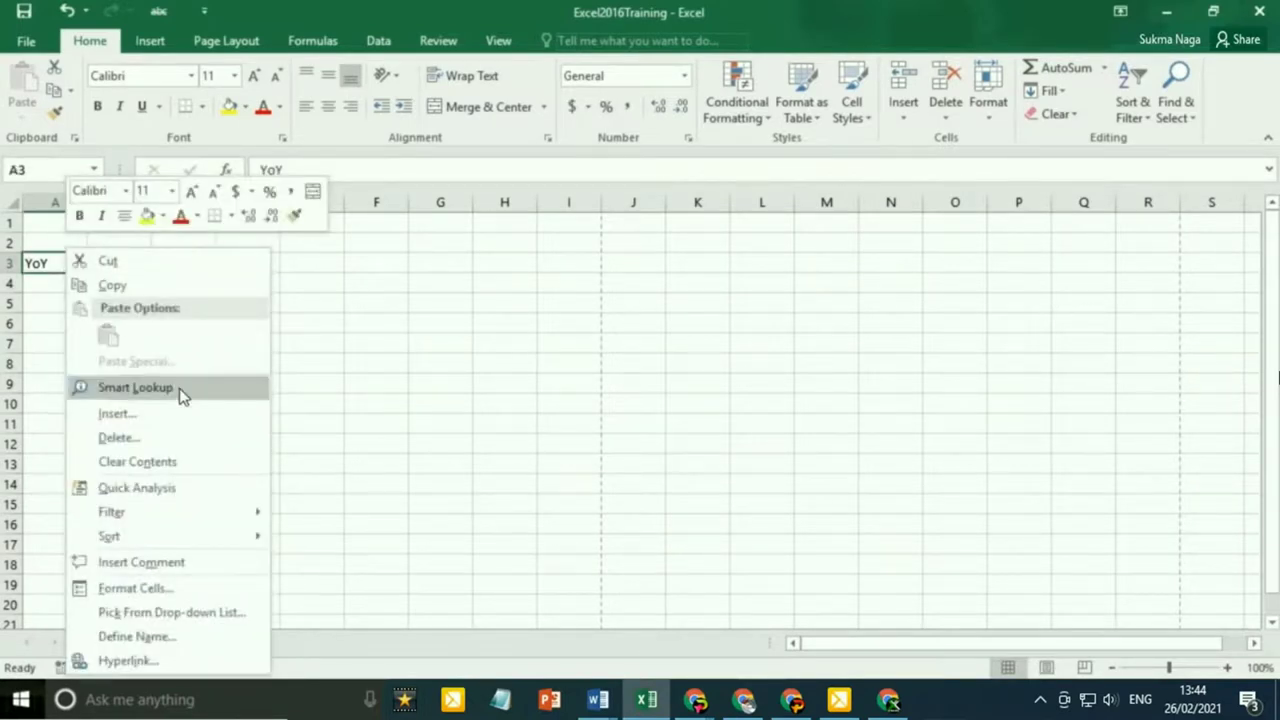
left_click(570, 42)
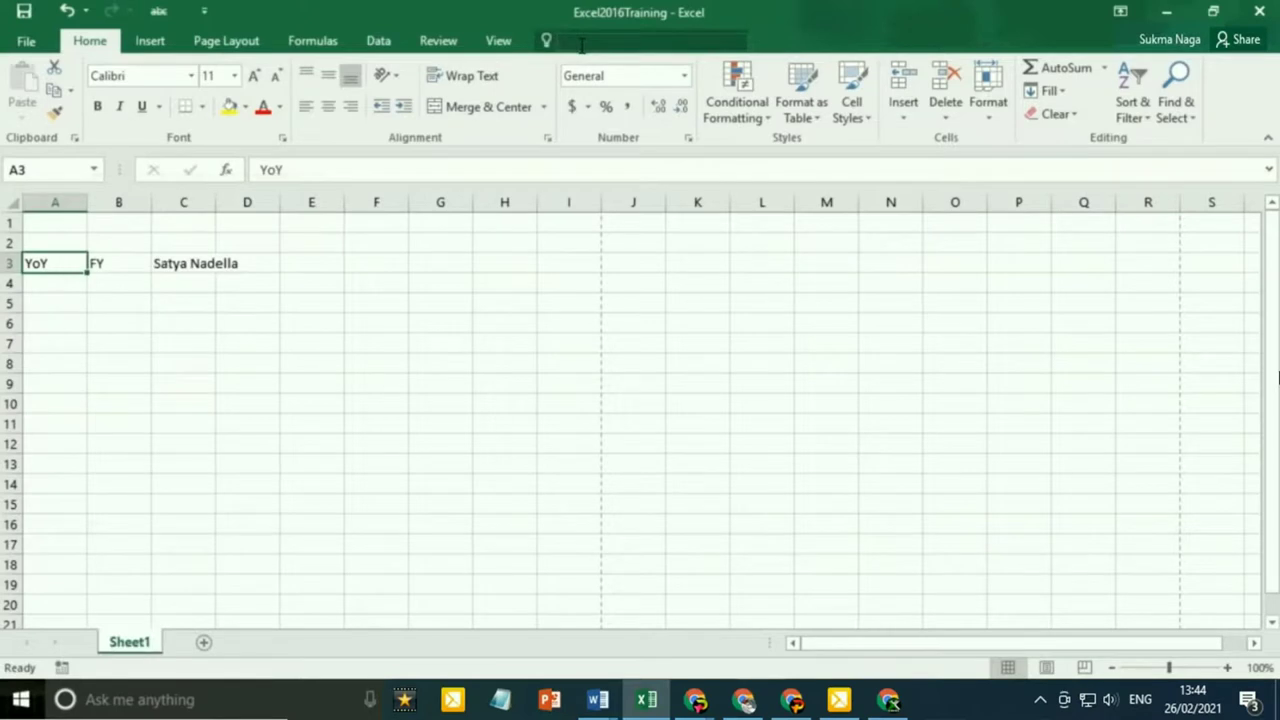
type("Satya Nadella")
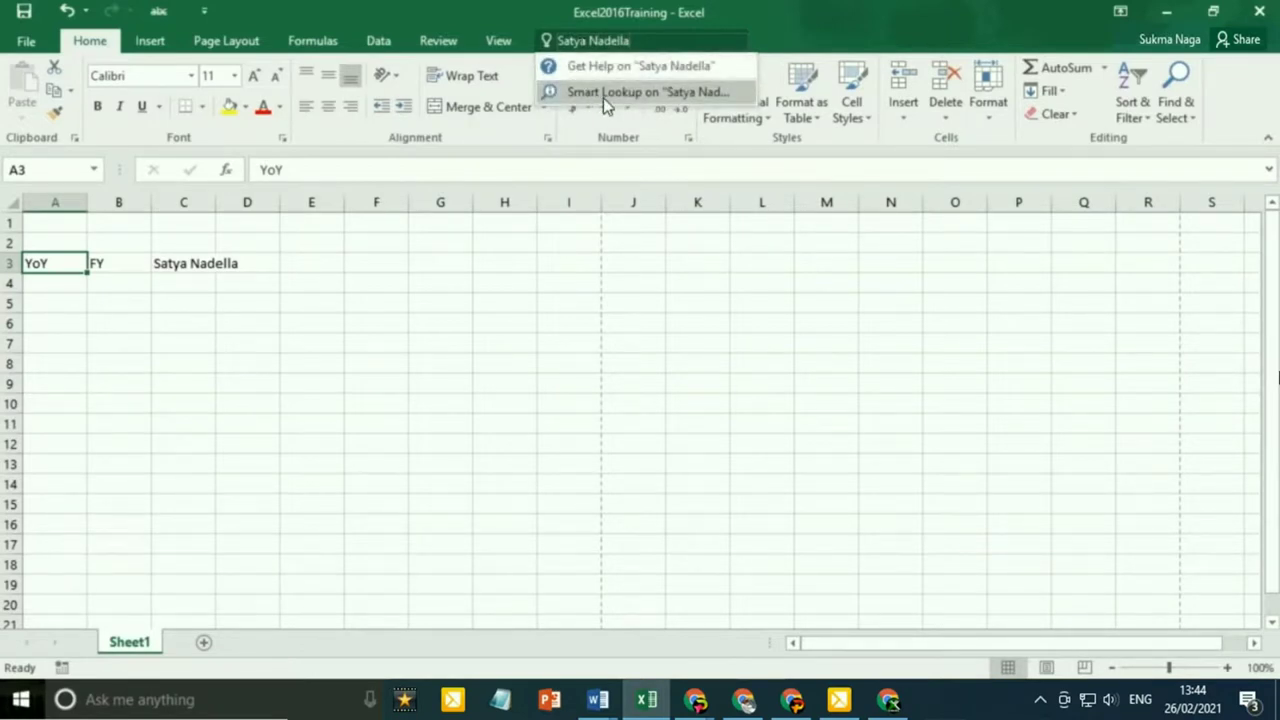
key("Escape")
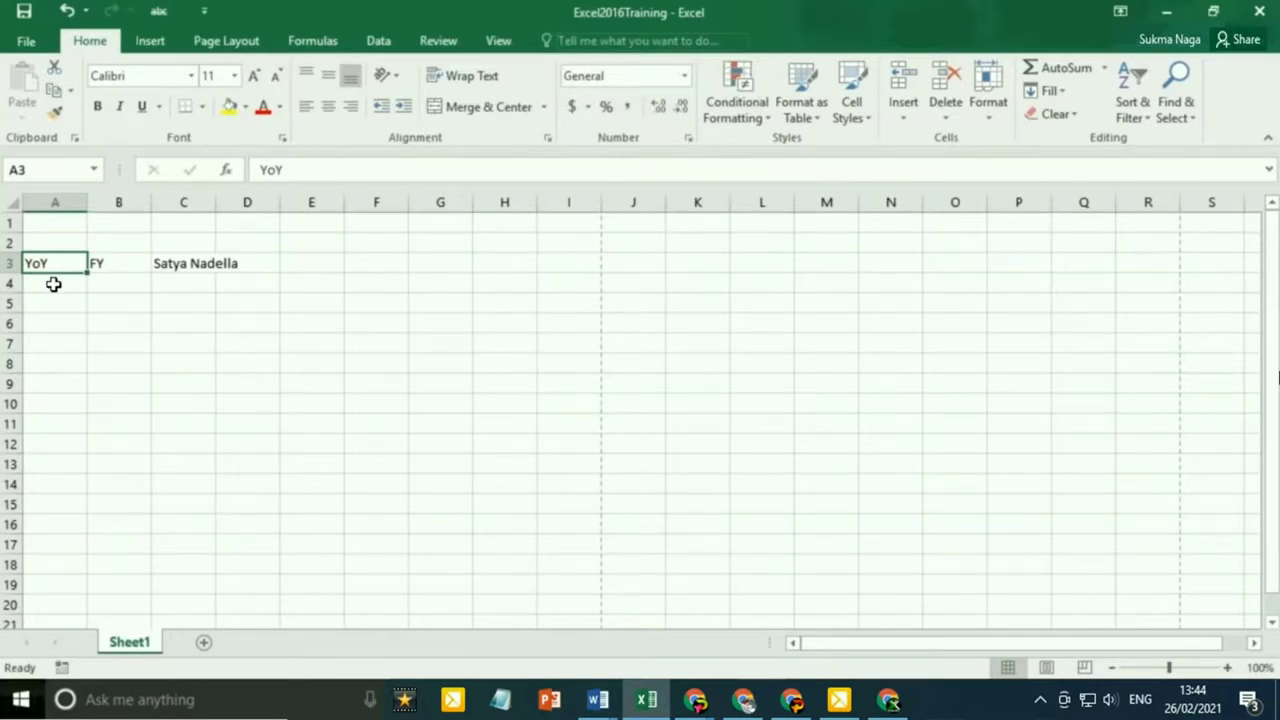
- Create a new blank workbook and select cells C3 and P14 in turn to check their references in the Name Box
key("ctrl+n")
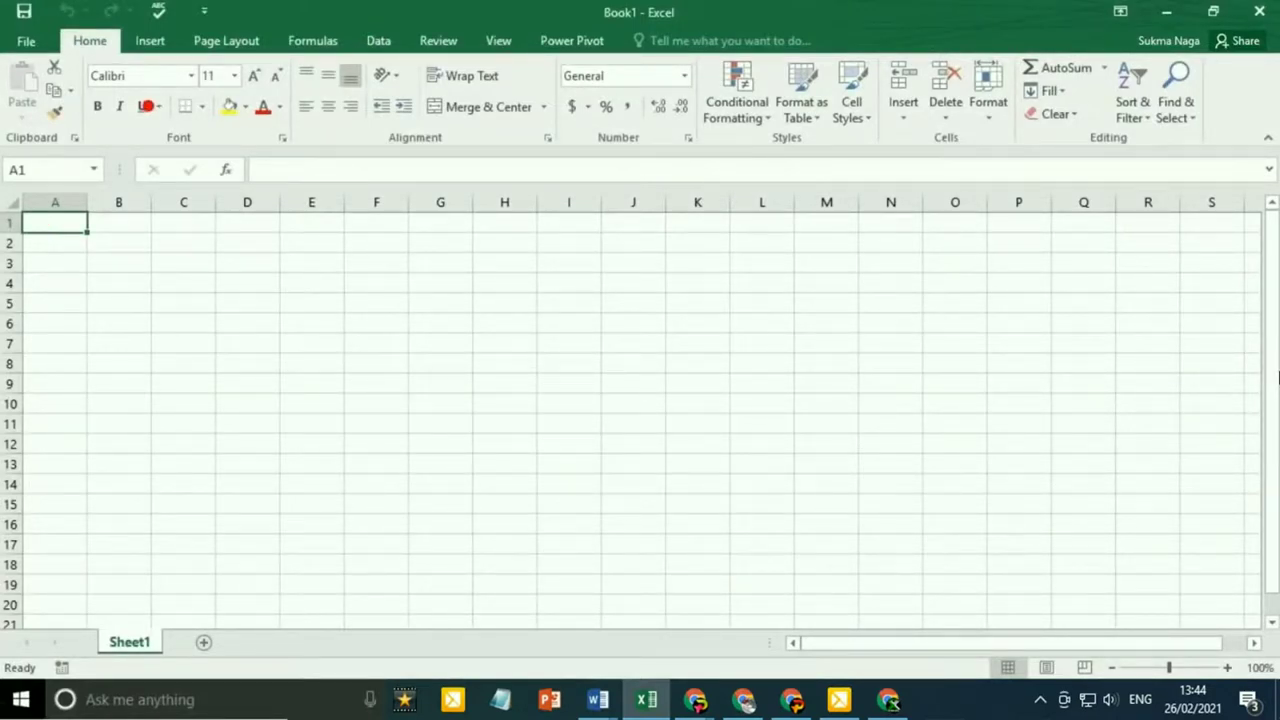
mouse_move(125, 133)
left_mouse_down()
mouse_move(2, 209)
mouse_move(97, 314)
left_mouse_up()
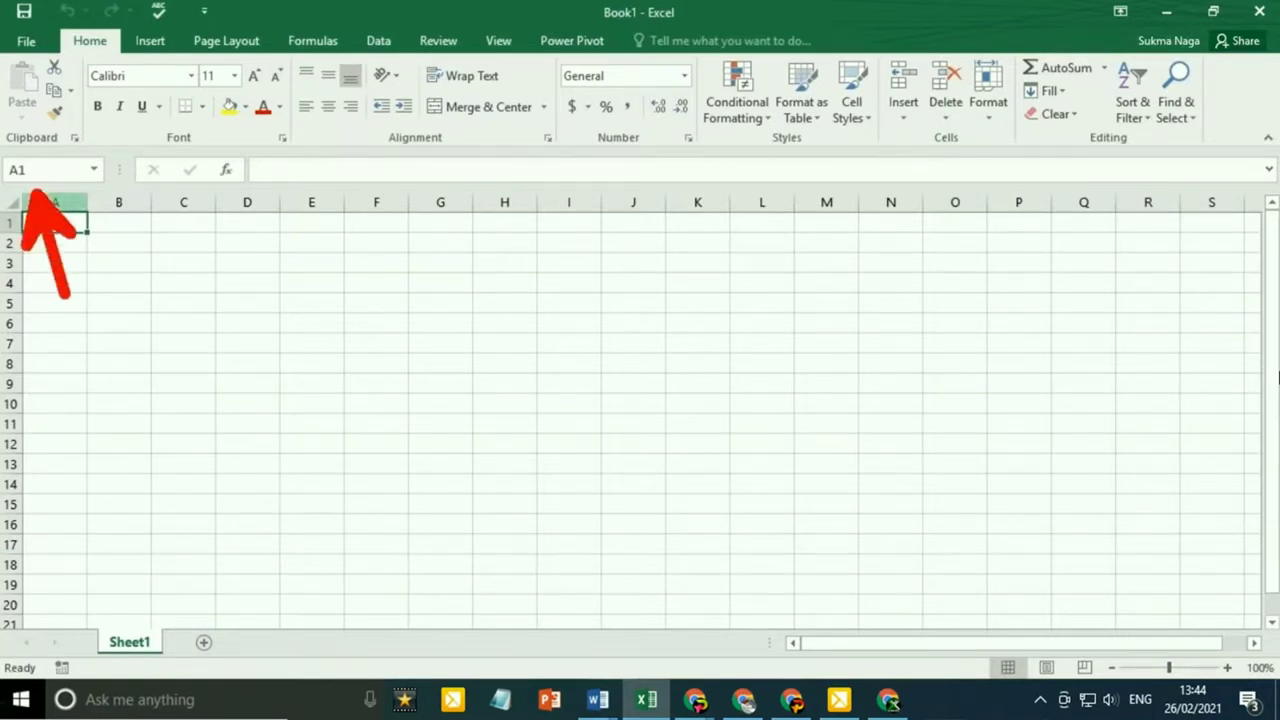
left_click(186, 270)
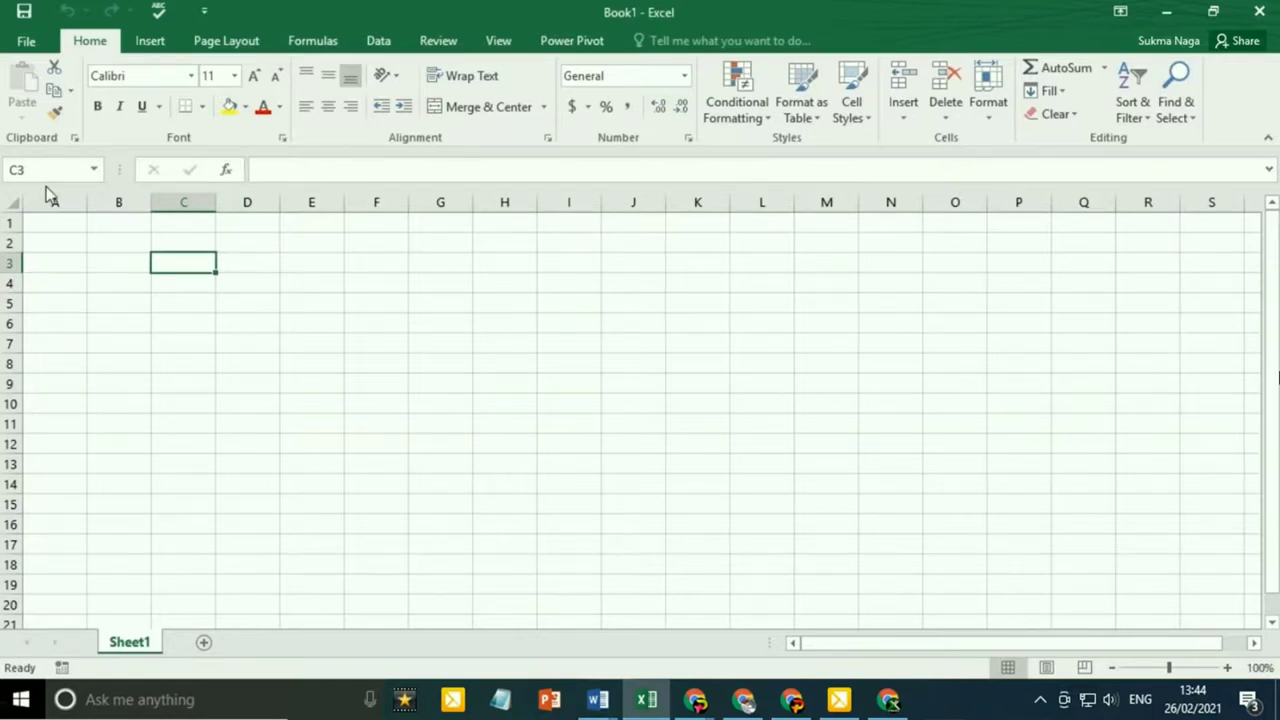
left_click(1001, 487)
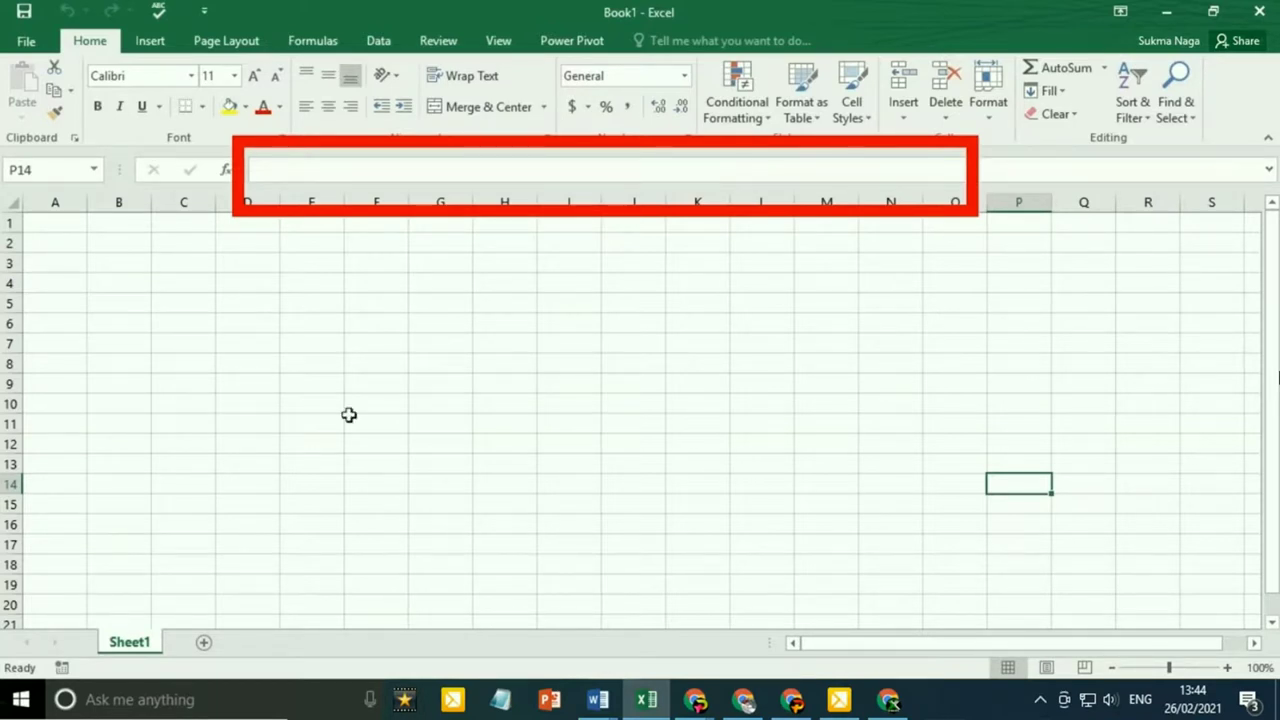
- Enter 2 in cell A2, check it in the formula bar, and clear the cell
left_click(66, 243)
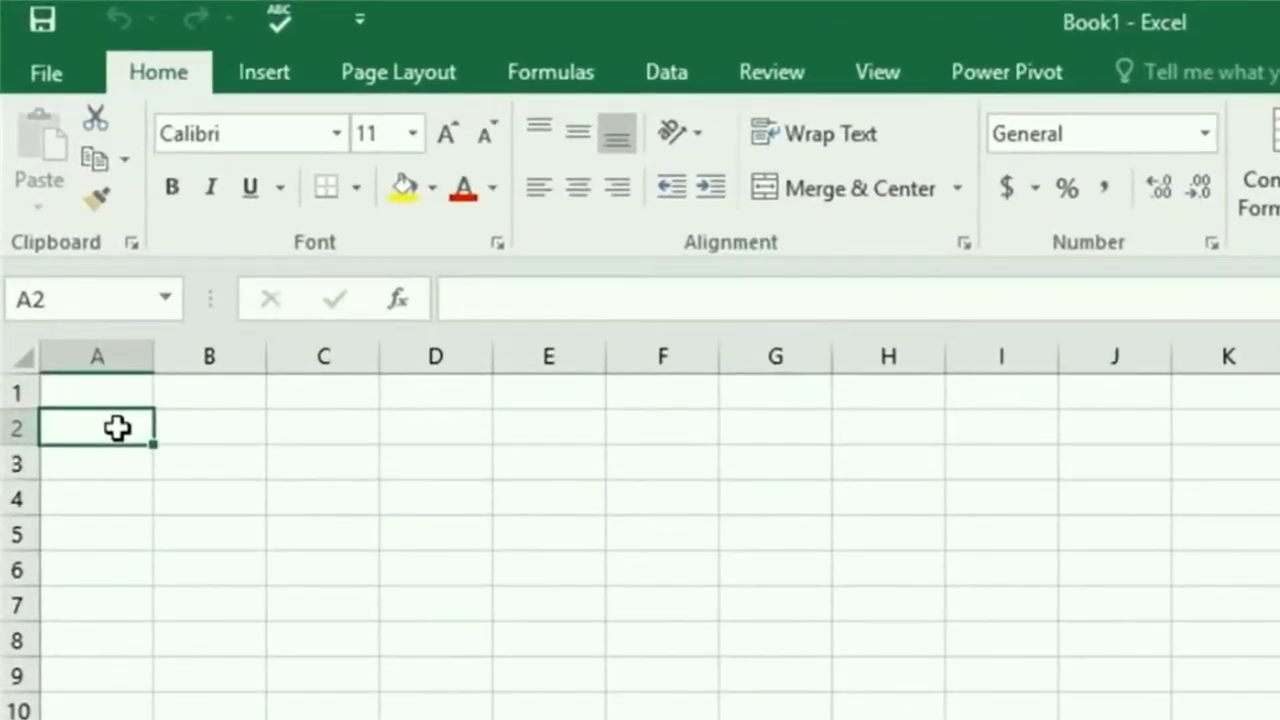
type("2")
key("Return")
left_click(118, 428)
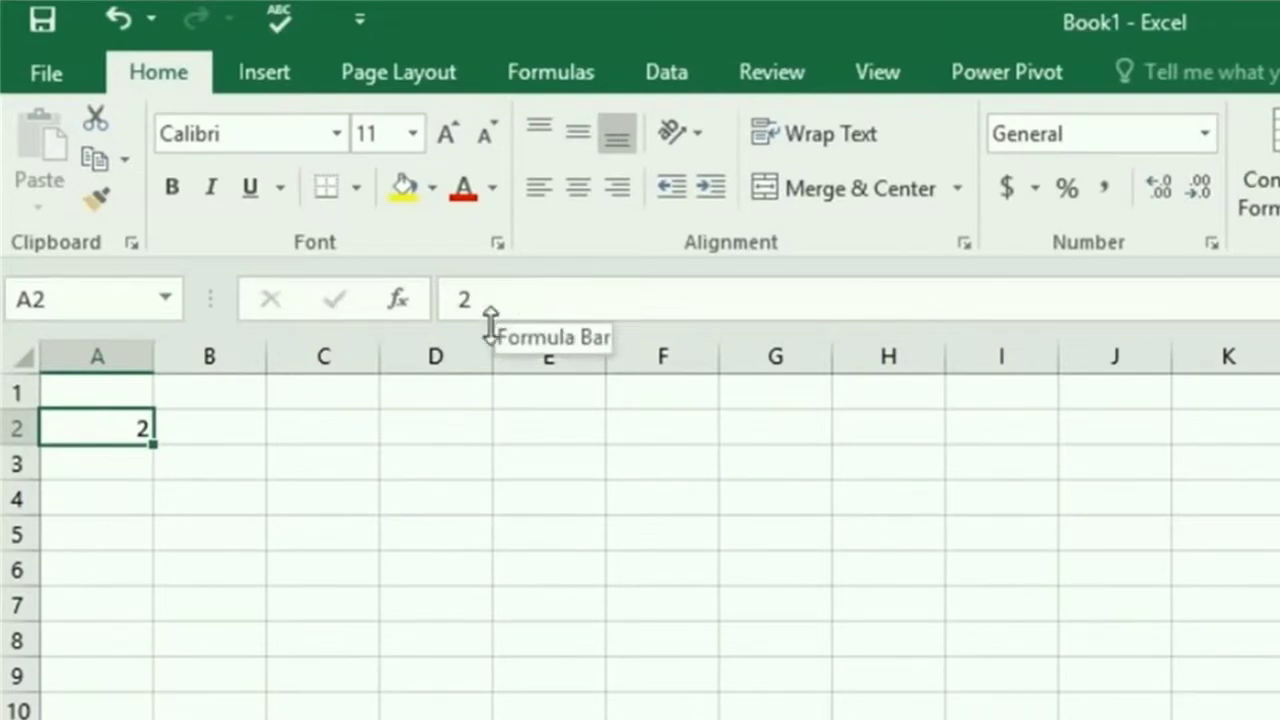
key("Delete")
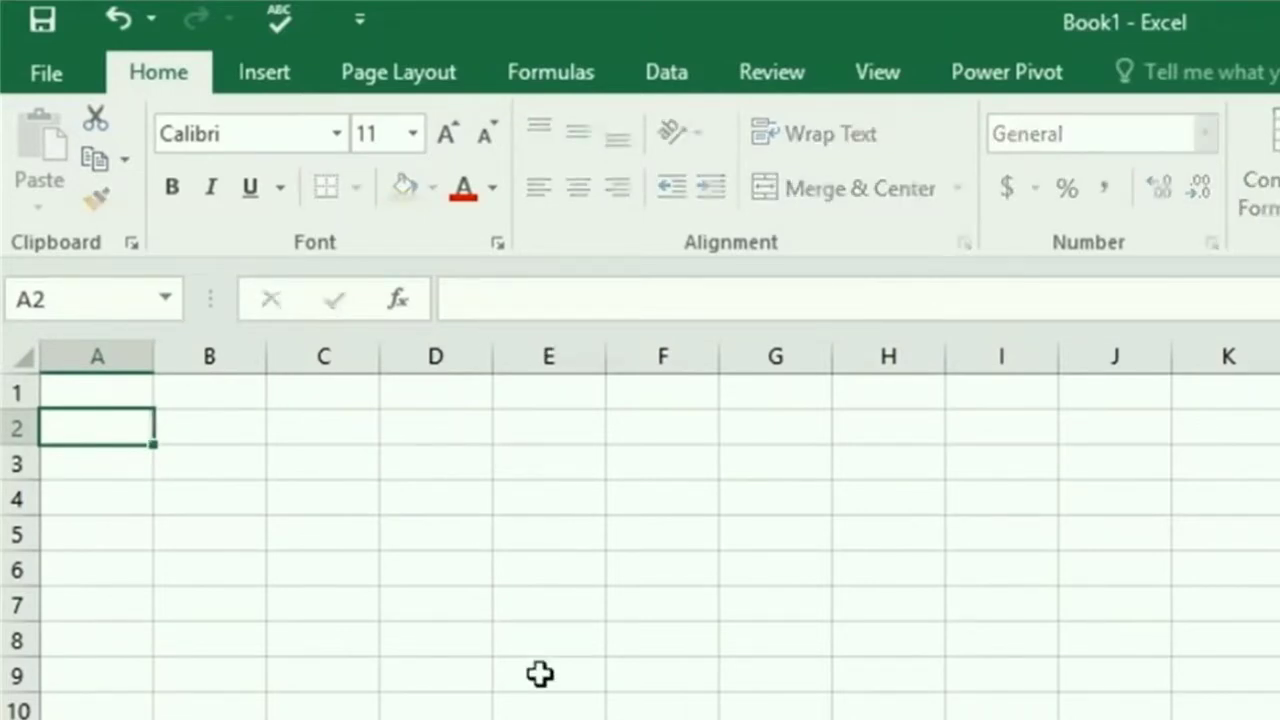
- Enter the formula =1+1 in cell A2 and inspect it in the formula bar and in the cell itself
type("=1+1")
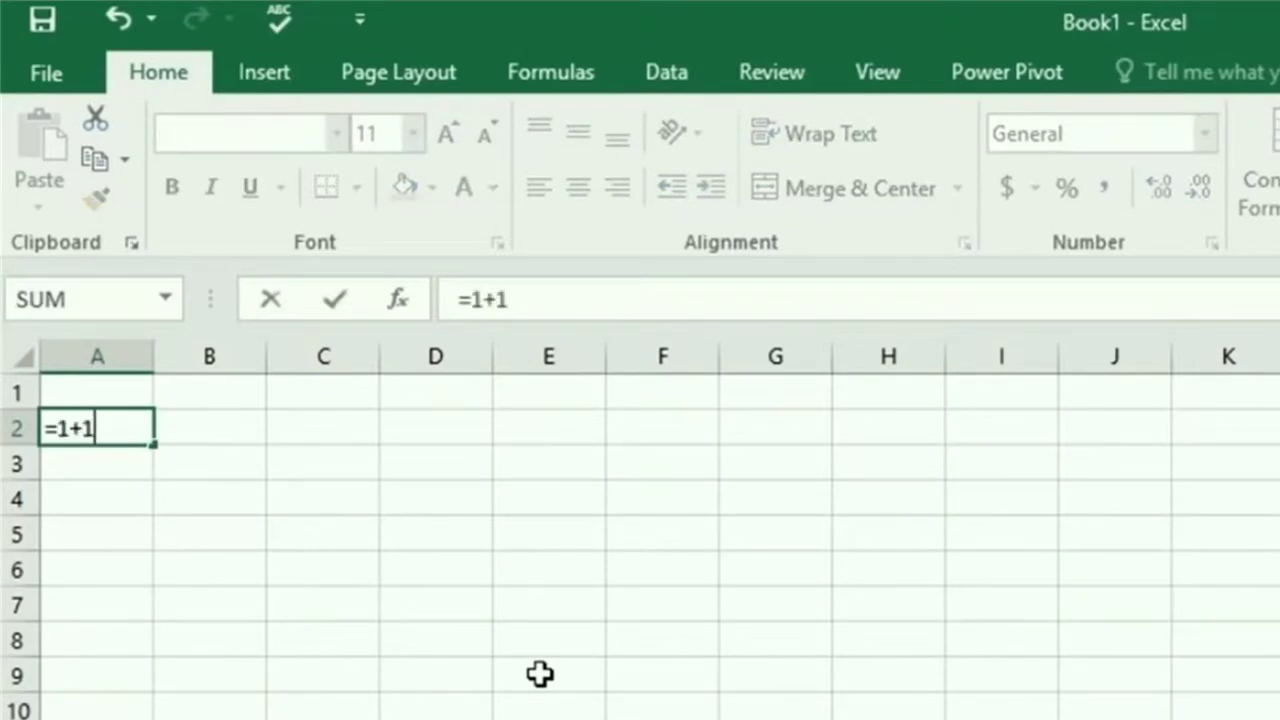
key("Return")
key("Up")
key("Down")
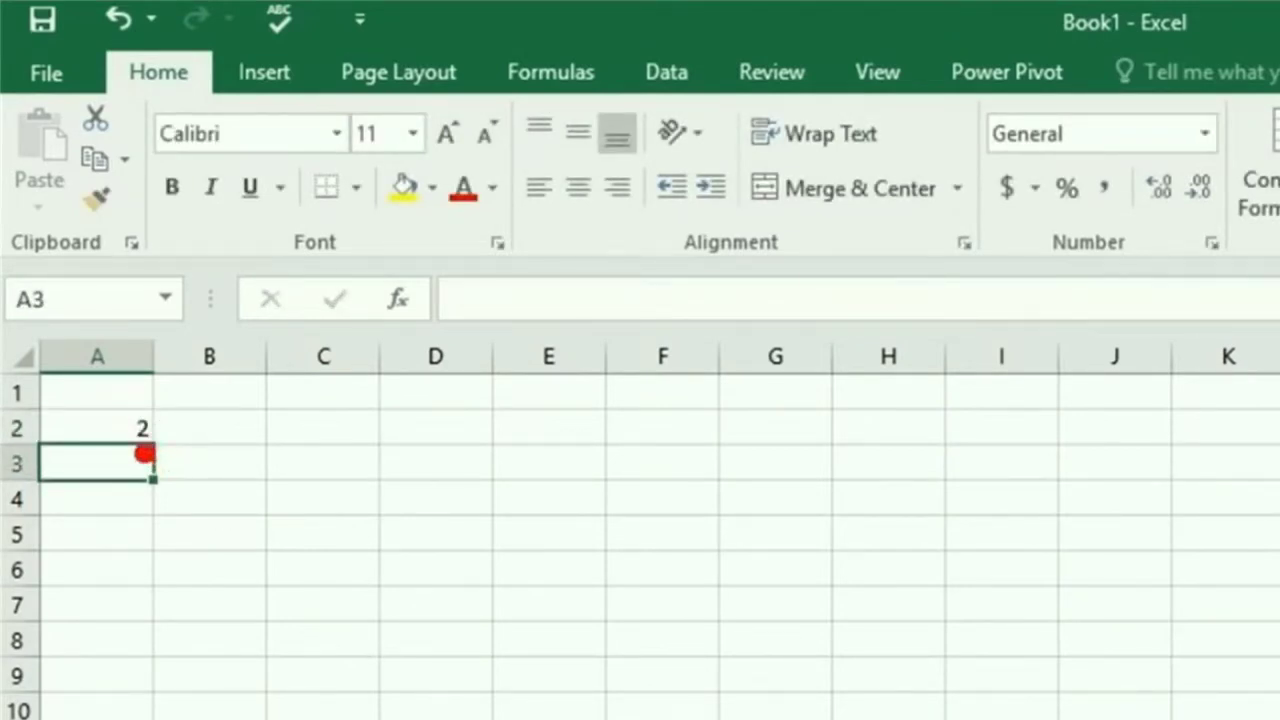
left_click(97, 427)
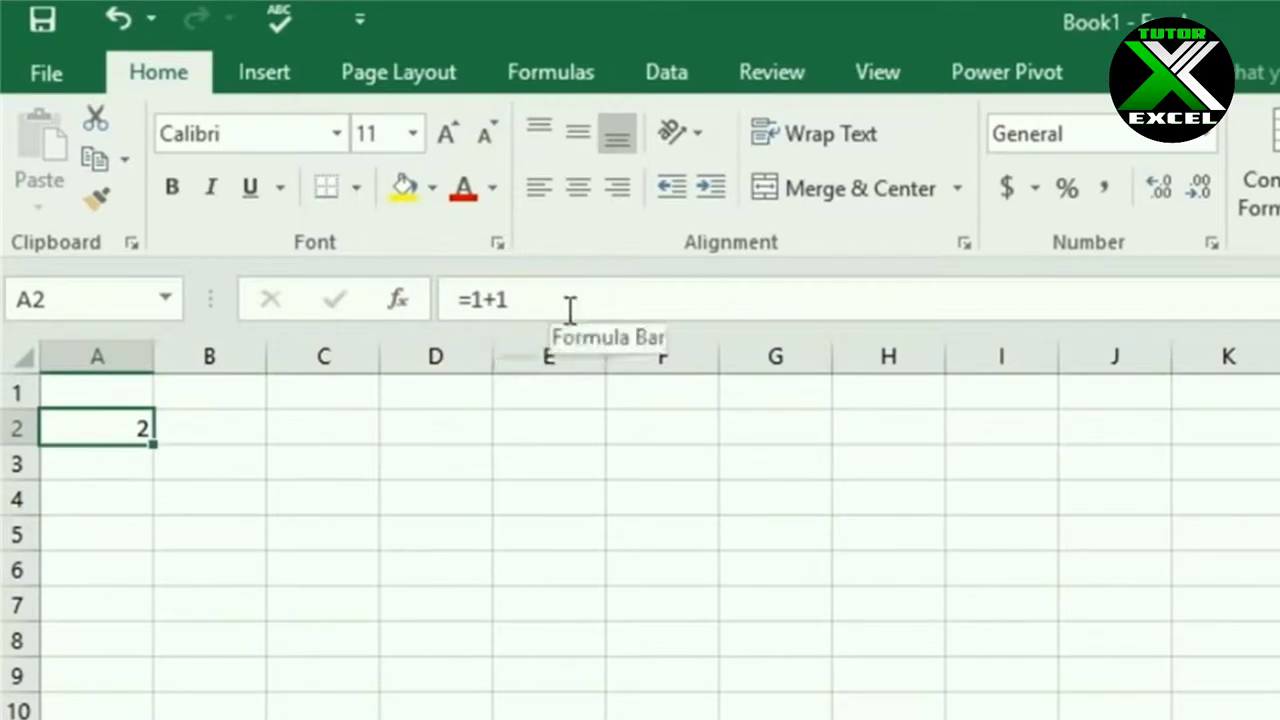
double_click(91, 426)
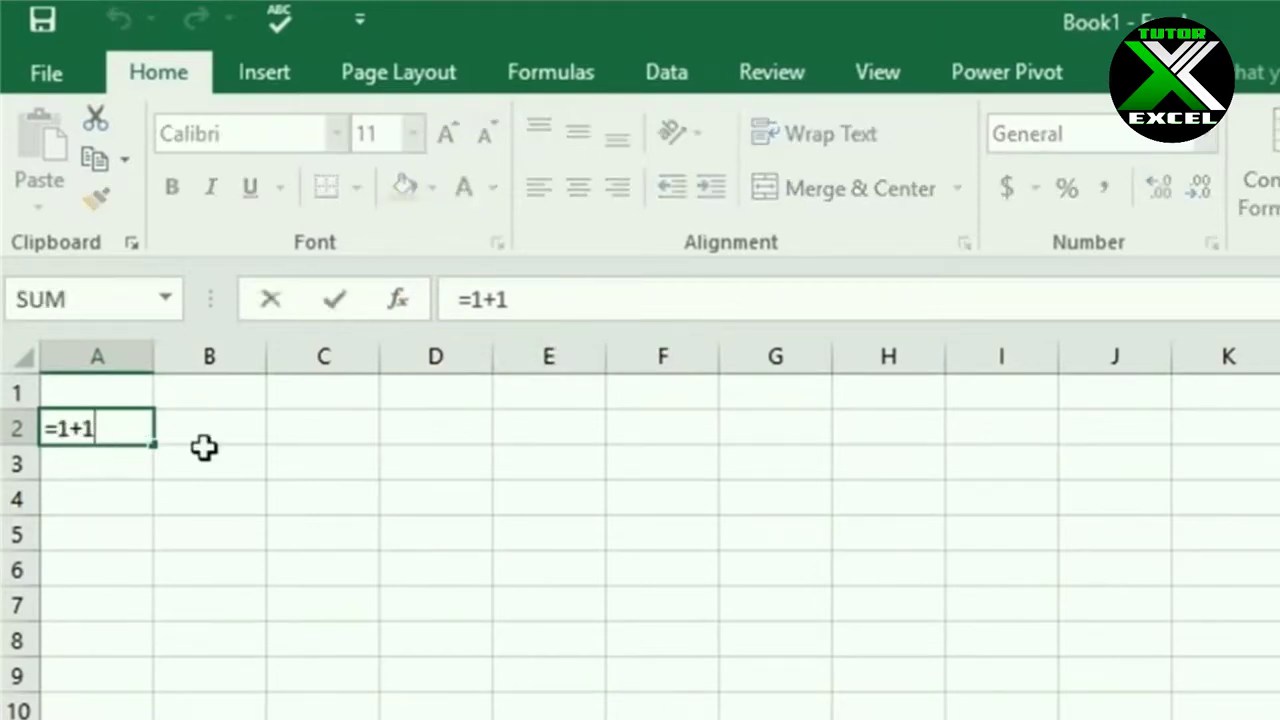
key("Return")
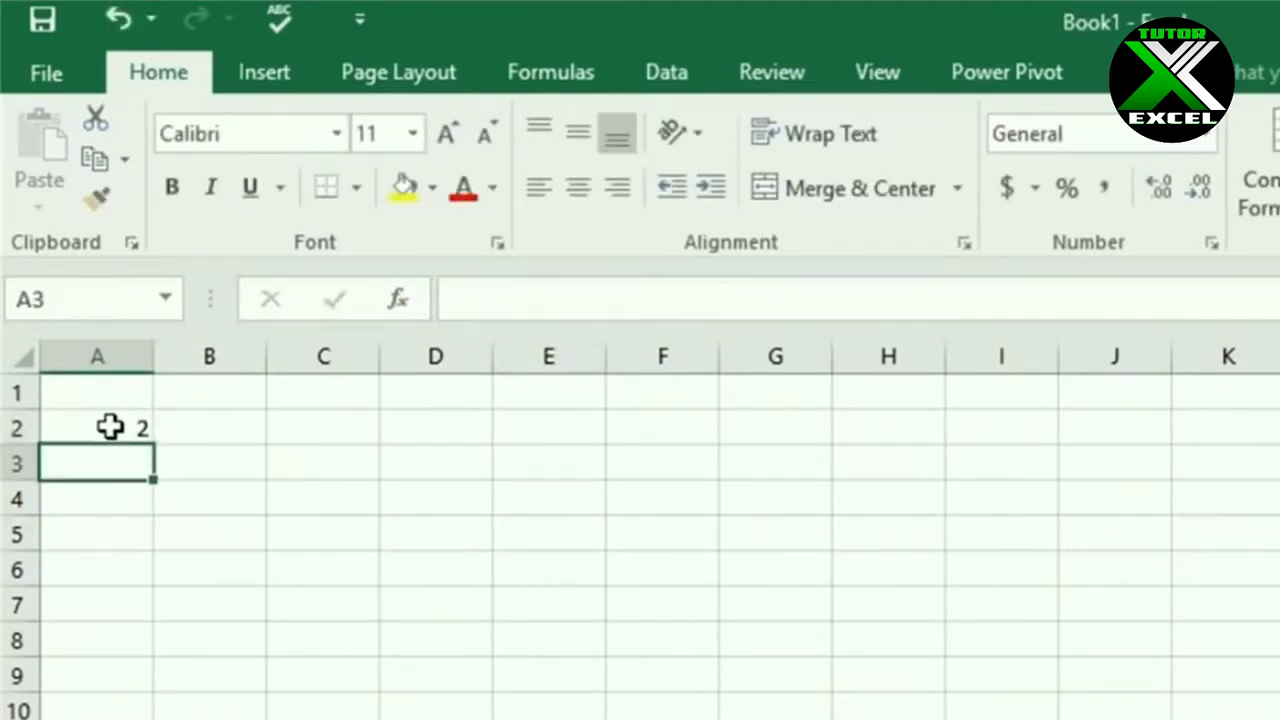
- Edit the formula in cell A2 to =1+2 in the formula bar
left_click(148, 420)
left_click(557, 303)
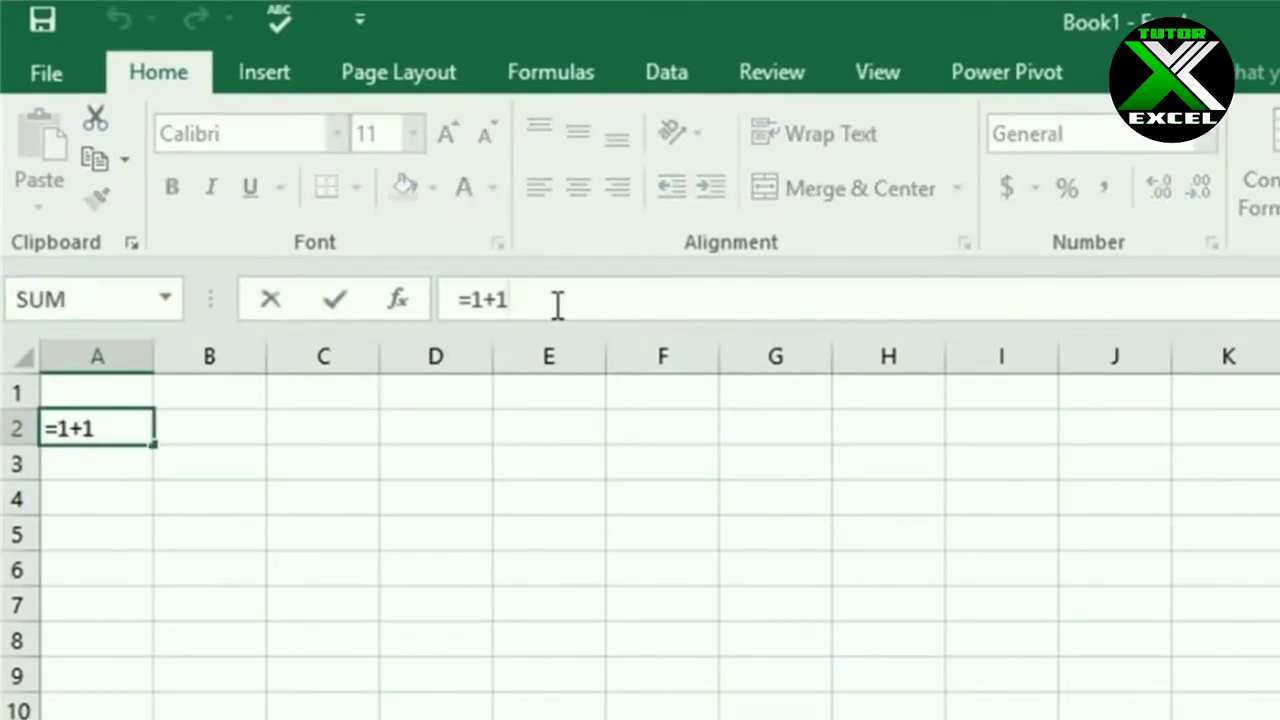
key("BackSpace")
type("2")
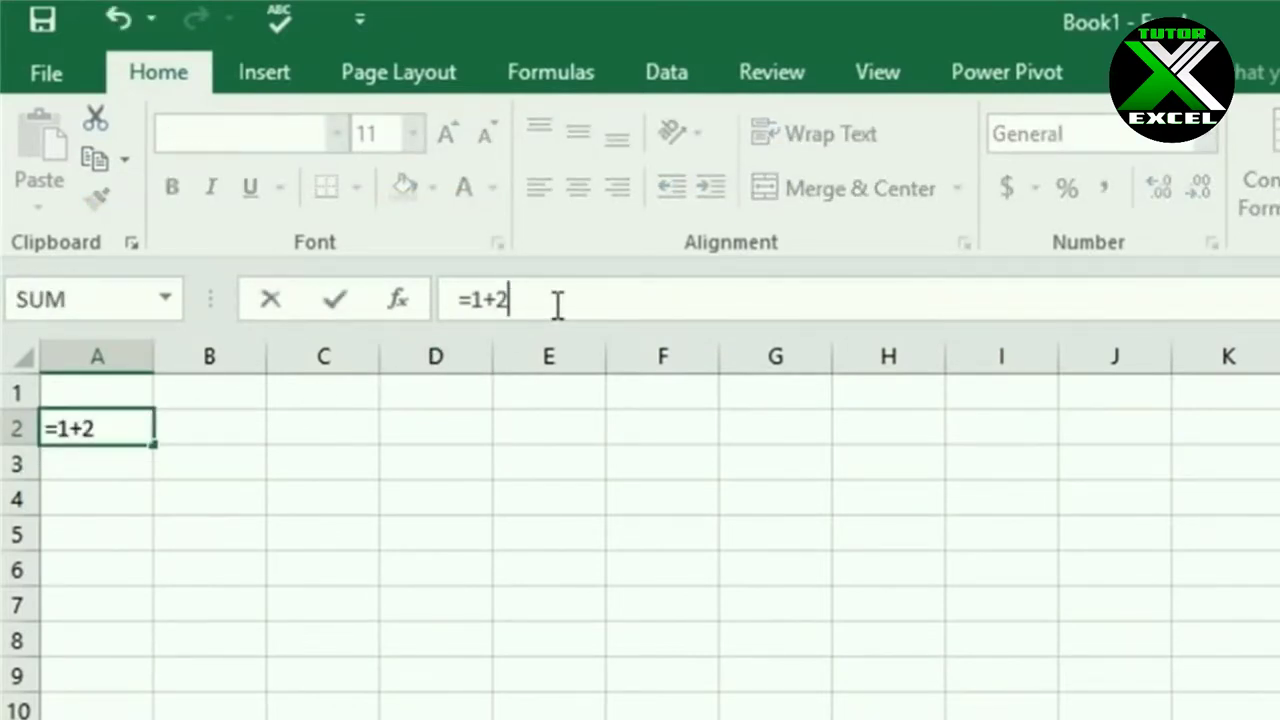
key("Return")
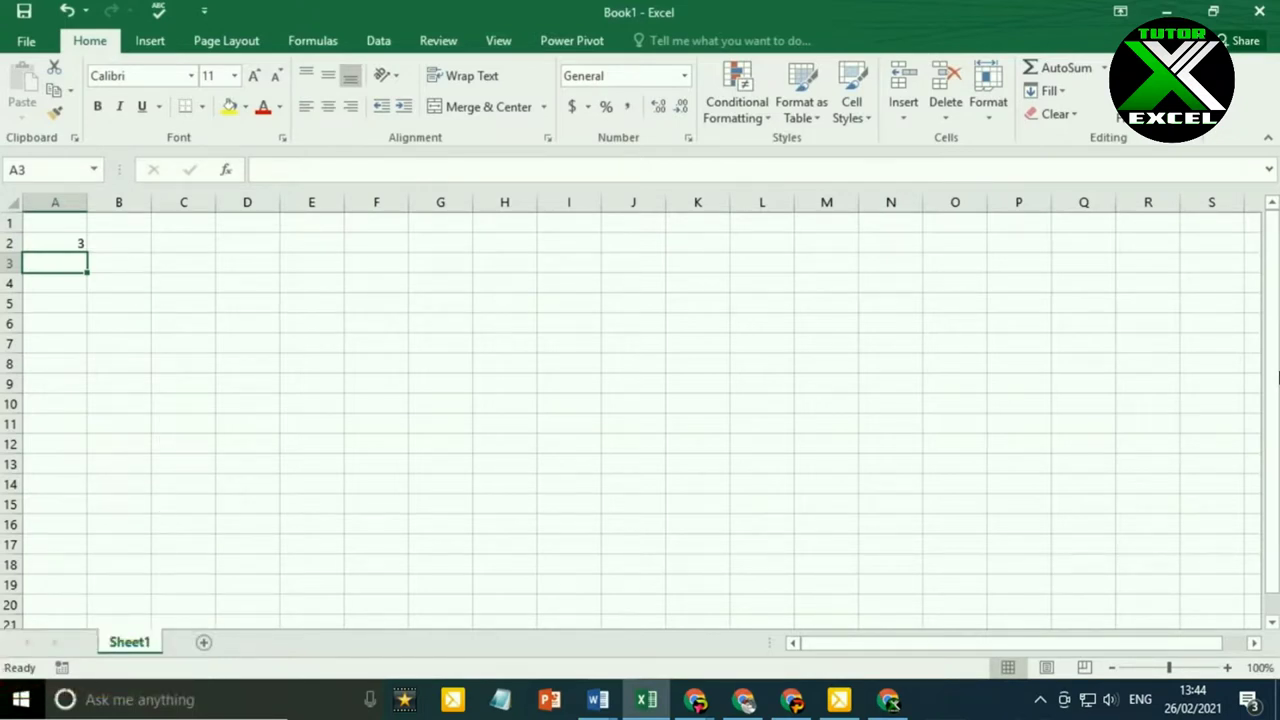
- Review the status bar customization options, and zoom the worksheet out to 70% and back in to 115%
right_click(96, 672)
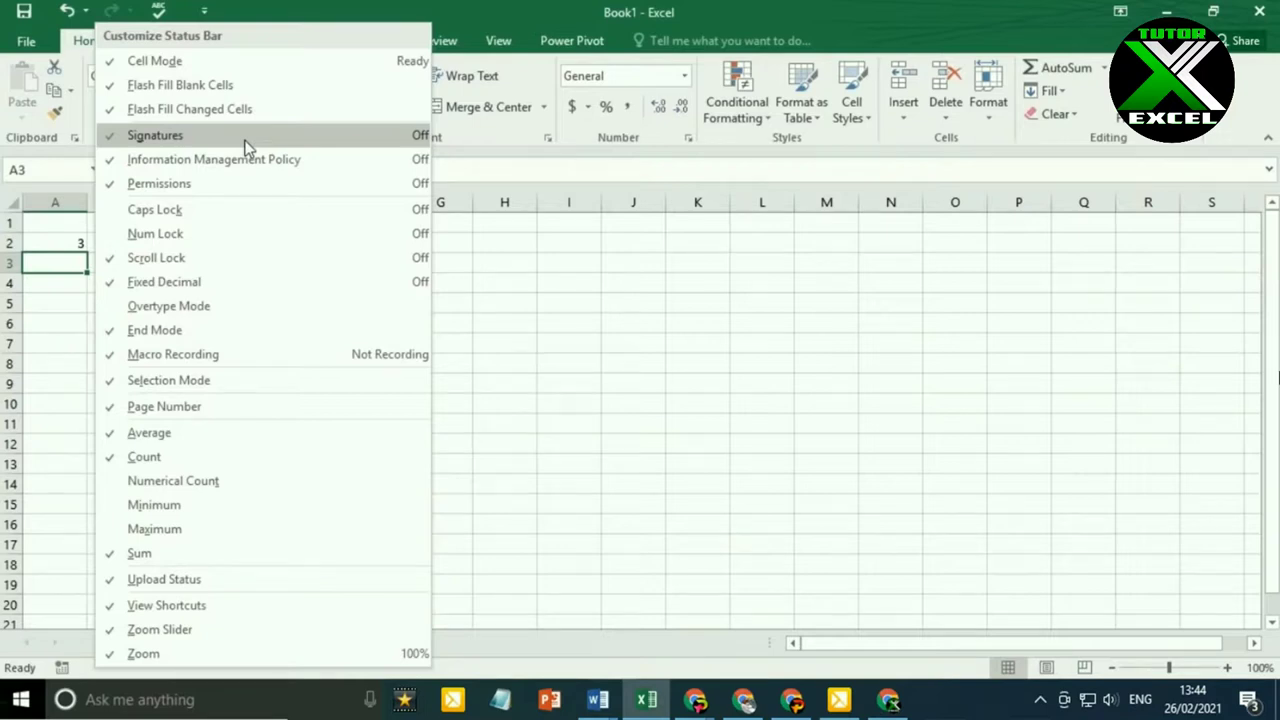
left_click(62, 265)
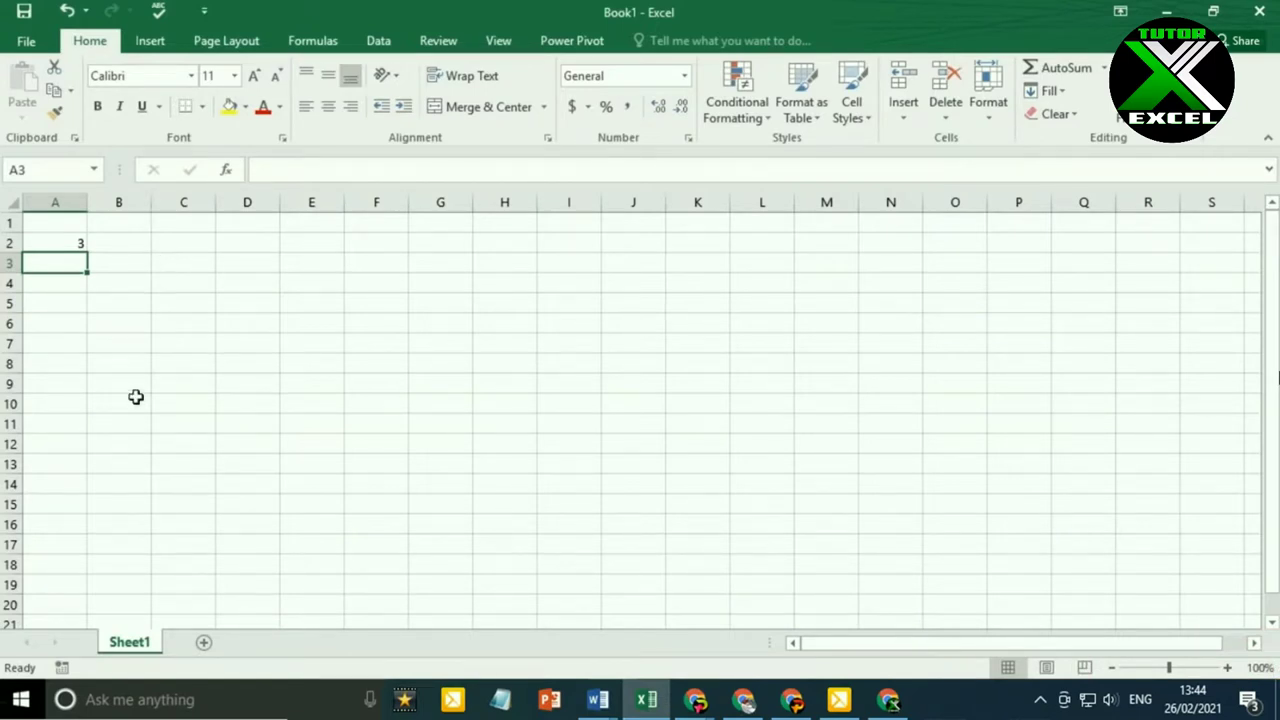
scroll(136, 397, "up", 3)
scroll(136, 397, "down", 5)
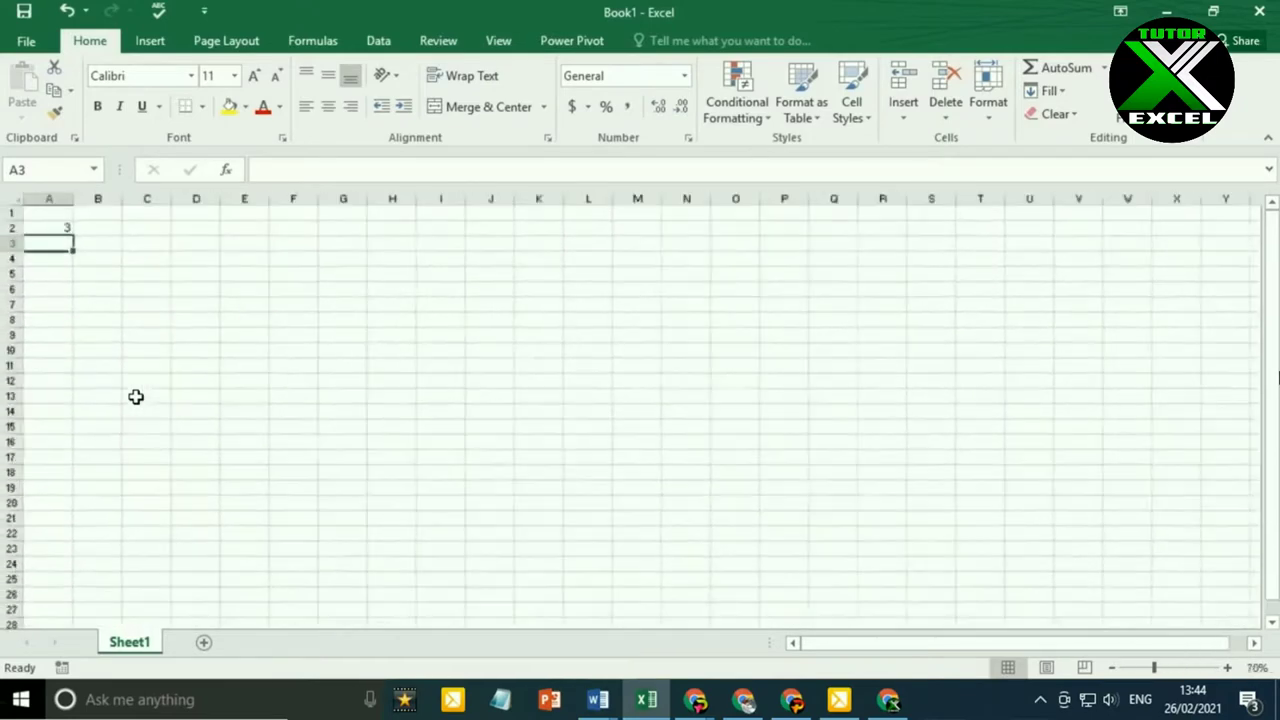
scroll(136, 397, "up", 3)
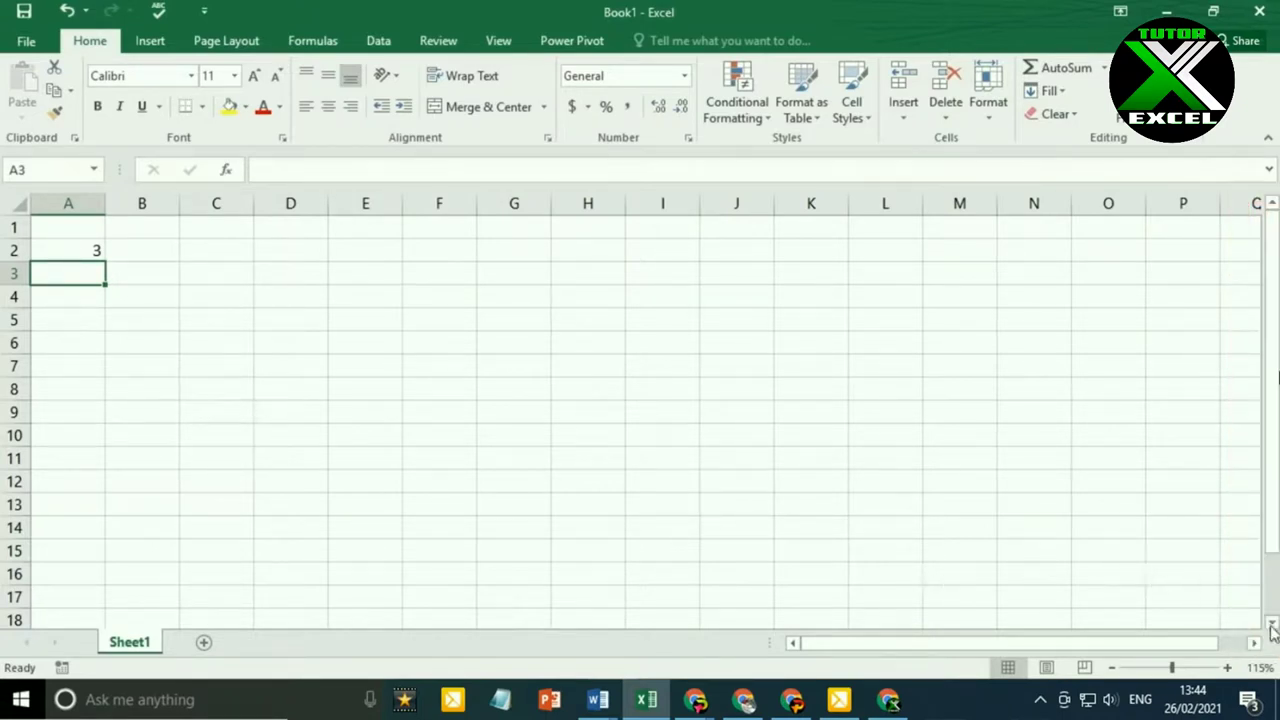
- Scroll the worksheet down until row 13 is the first visible row and across until column B is the first visible column
left_click_drag(1272, 510, 1265, 642)
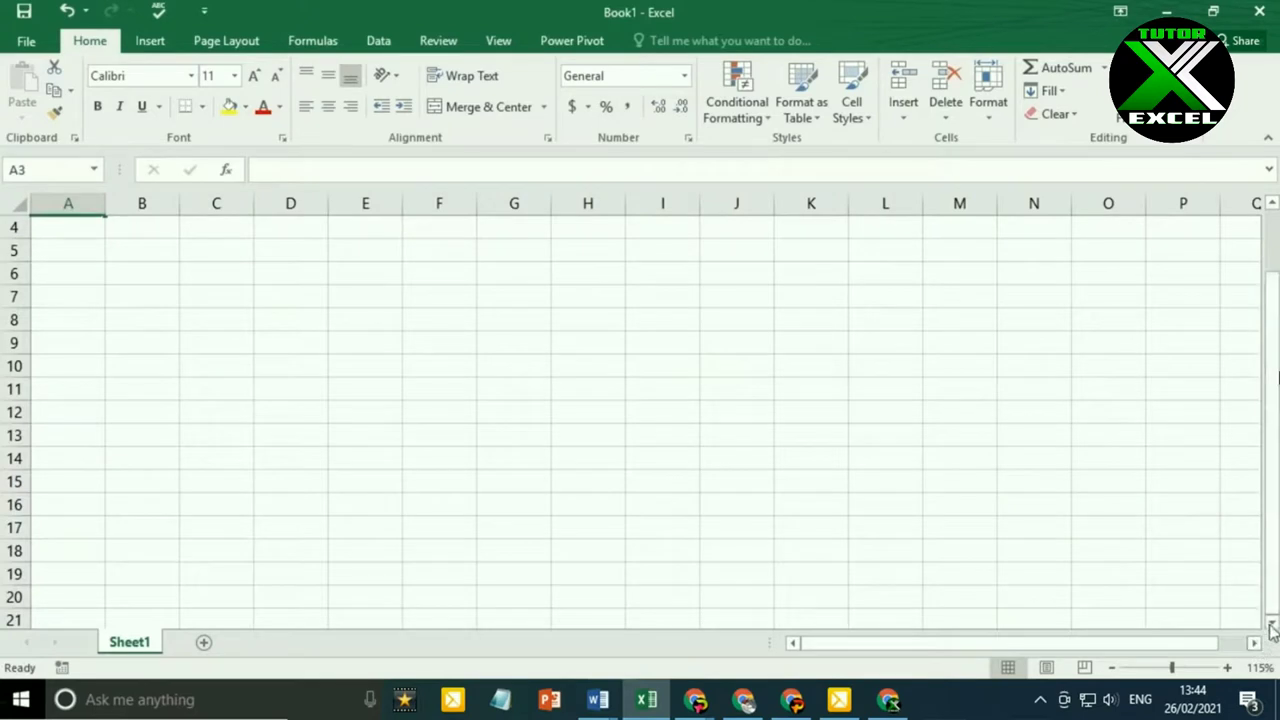
left_click(1271, 623)
left_click(1272, 624)
left_click(1272, 624)
left_click(1272, 624)
left_click(1272, 624)
left_click(1272, 624)
left_click(1272, 624)
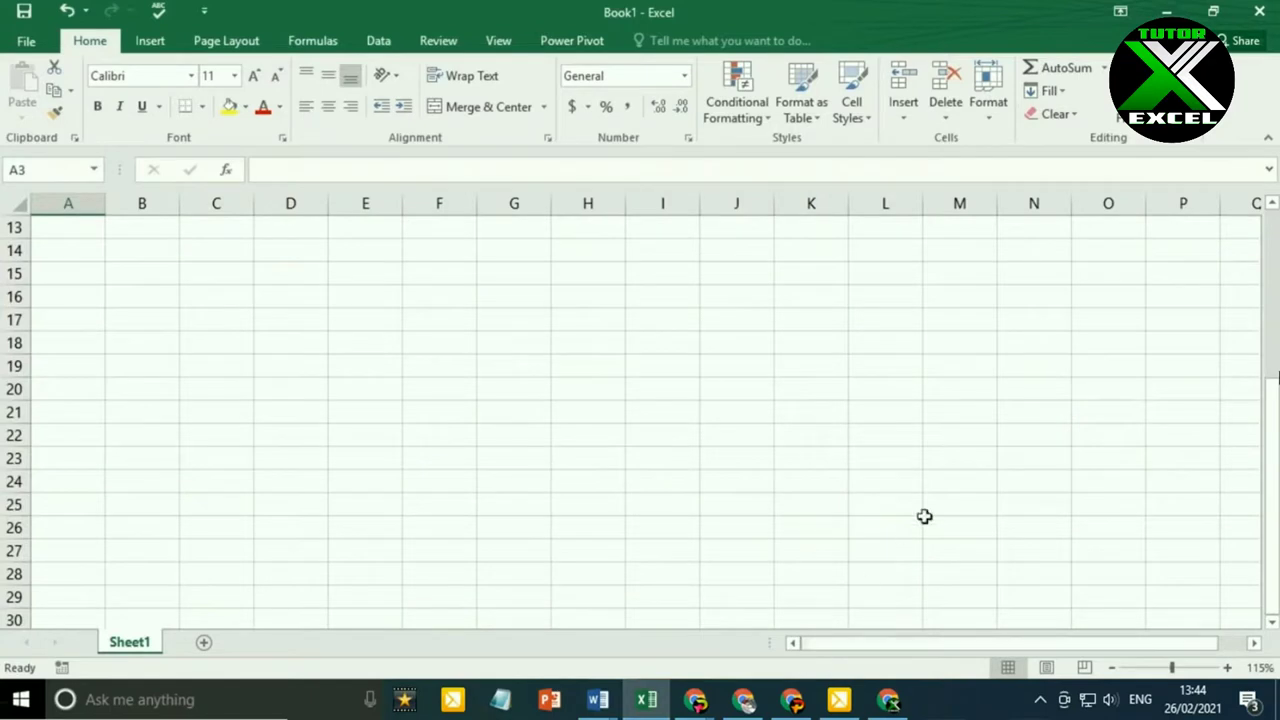
left_click_drag(814, 644, 926, 649)
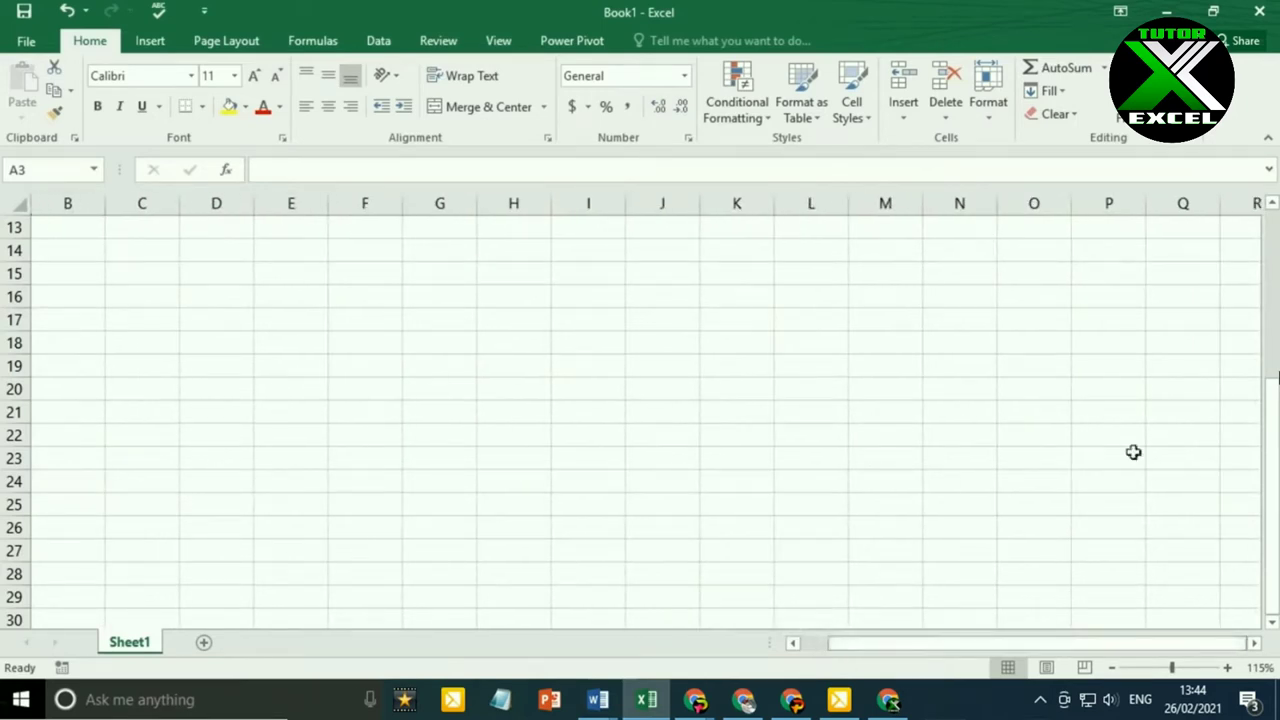
- Scroll the worksheet sideways to view the columns further across
left_click_drag(1116, 647, 1172, 655)
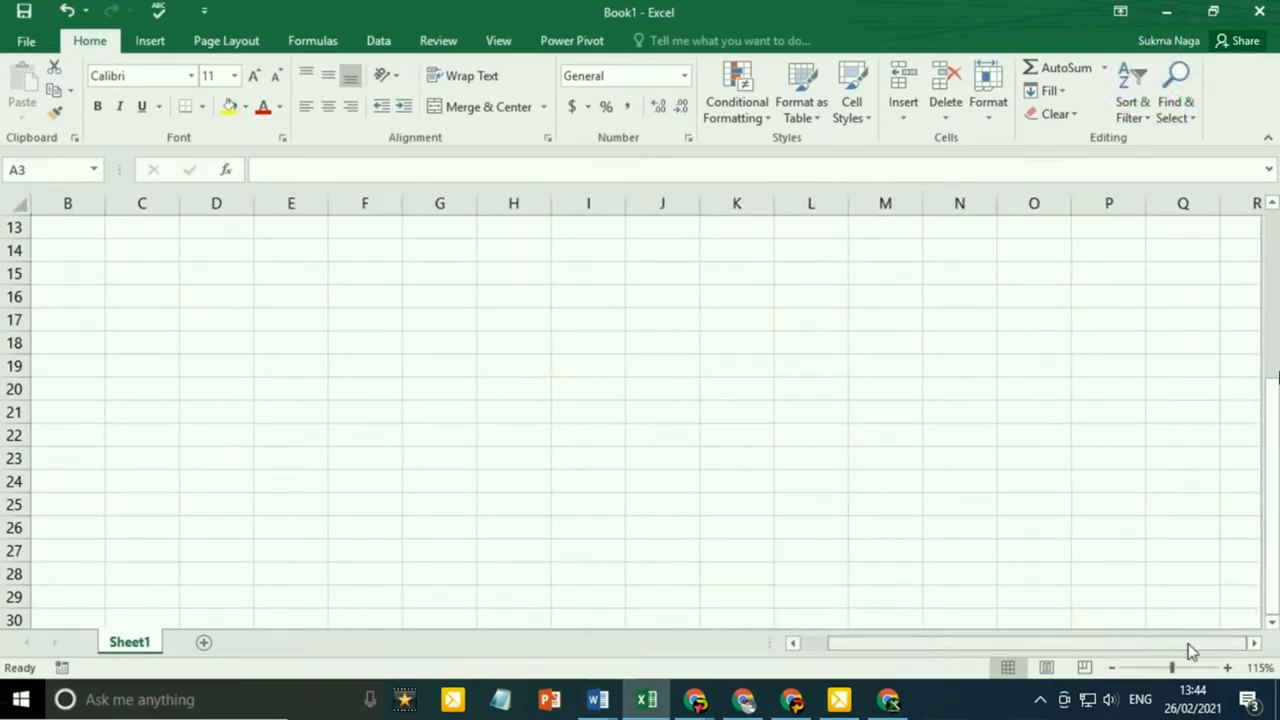
left_click(1254, 643)
left_click(1254, 643)
left_click(1254, 643)
left_click(1254, 643)
left_click(1254, 643)
left_click(1254, 643)
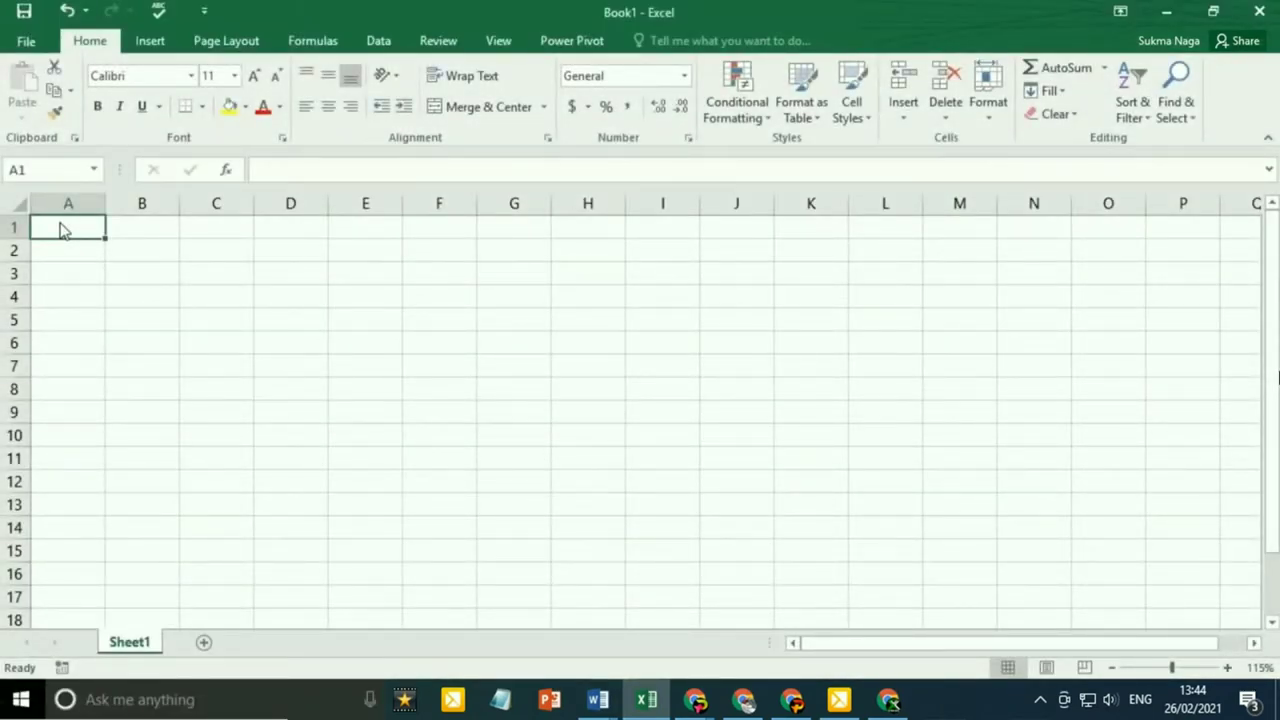
- Select cell D3, return to A1, and move the selection one cell at a time through A2, B2 and B1 back to A1
left_click(280, 277)
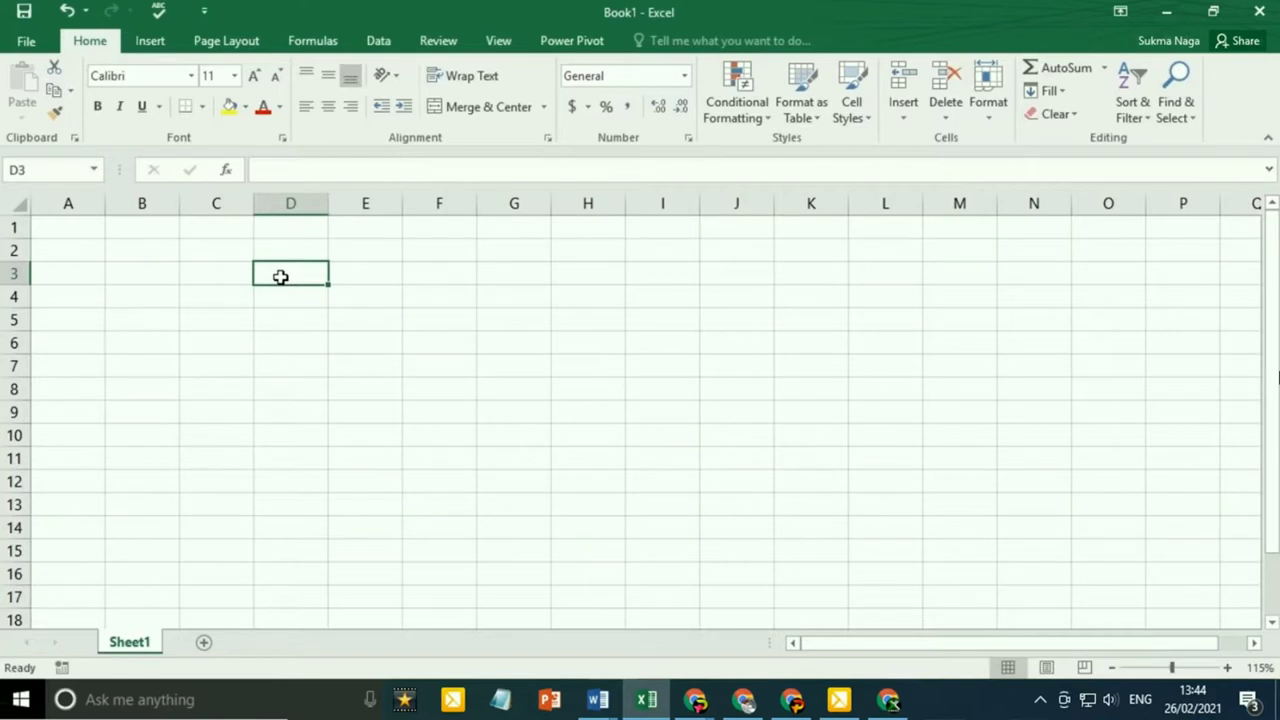
left_click(91, 233)
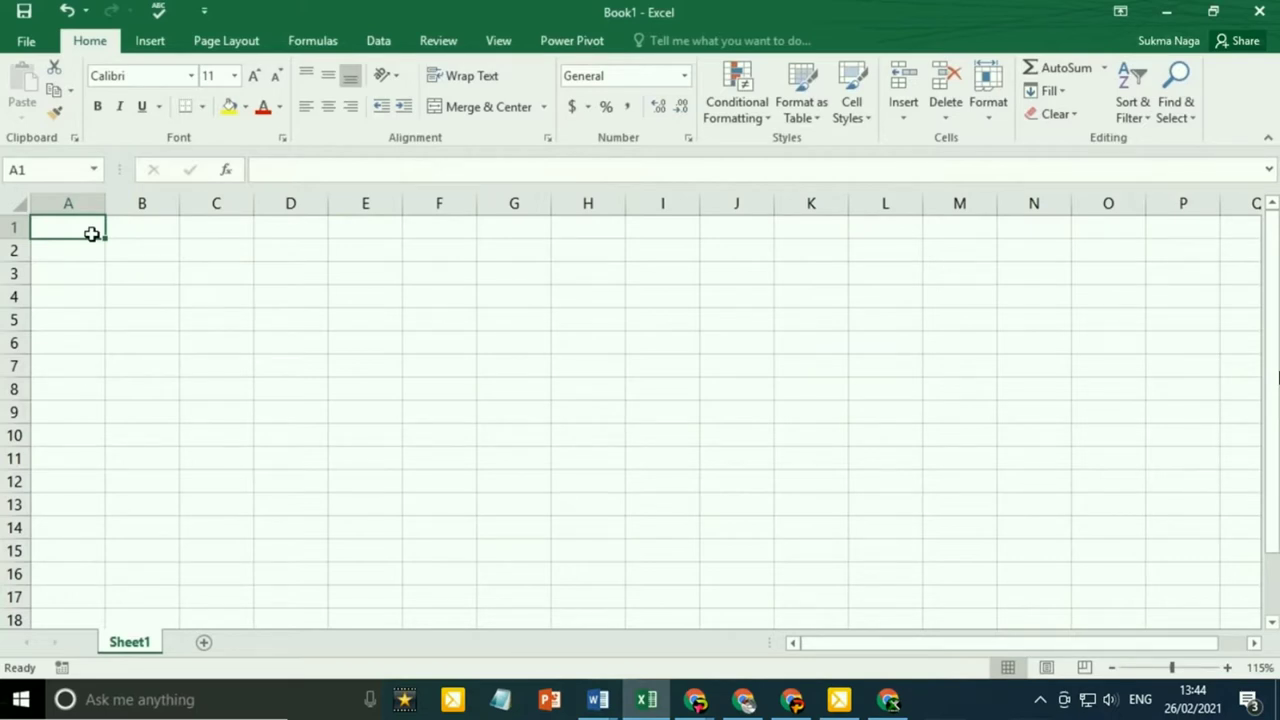
key("Return")
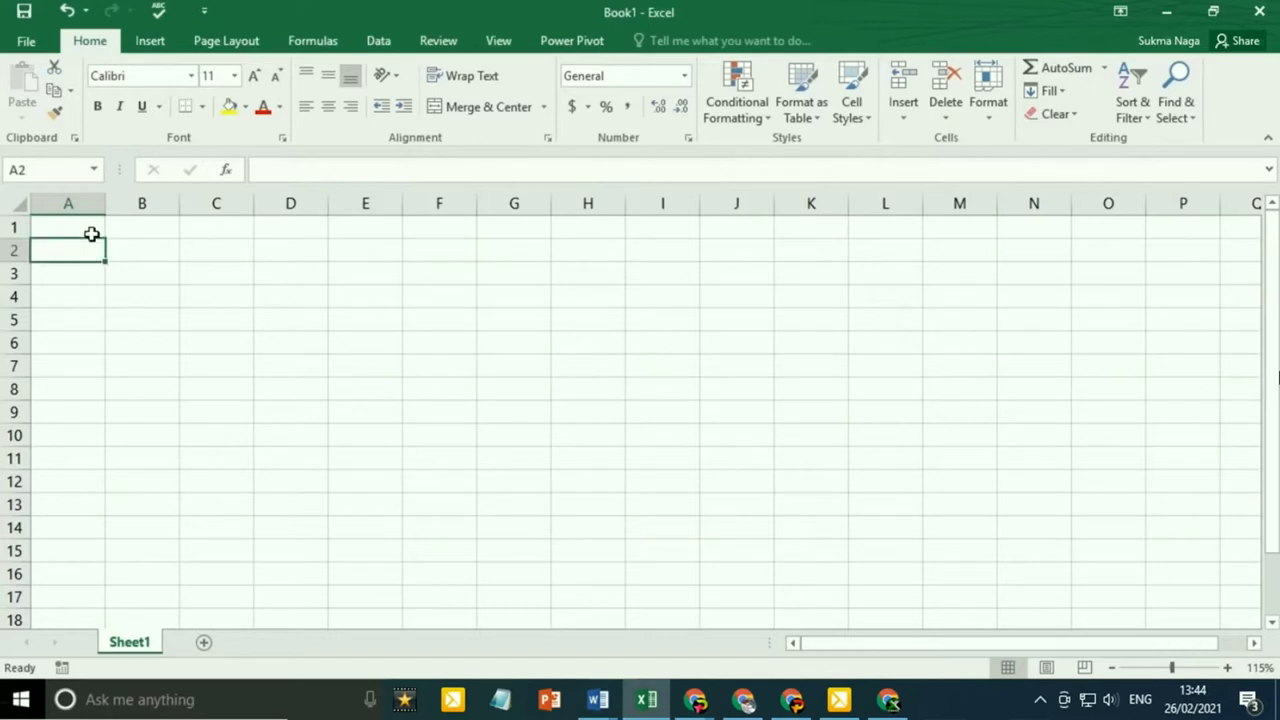
key("Right")
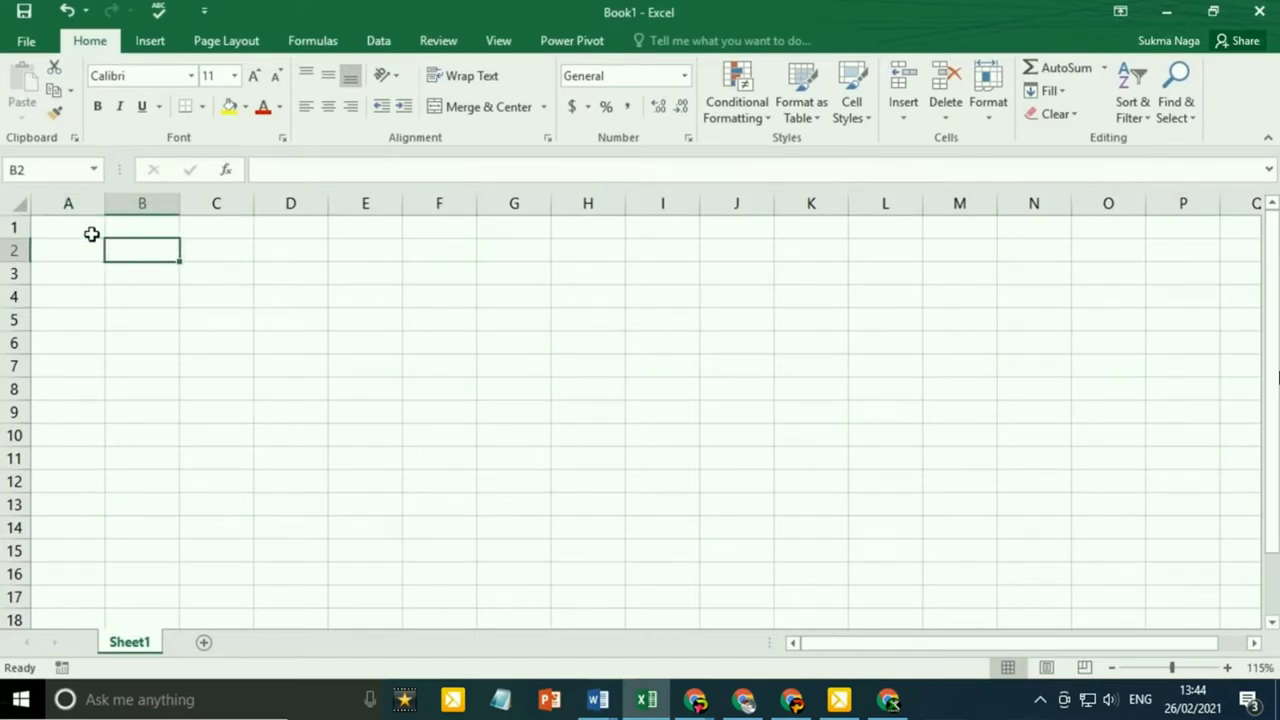
key("Up")
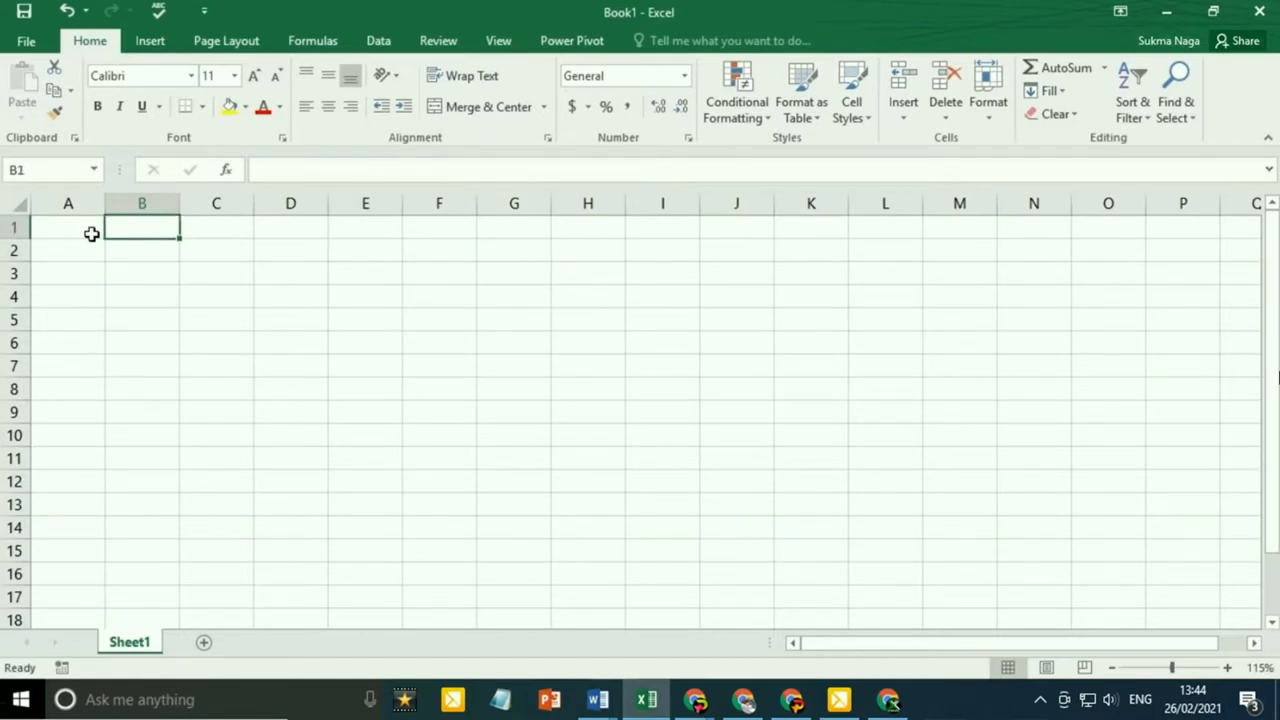
key("Left")
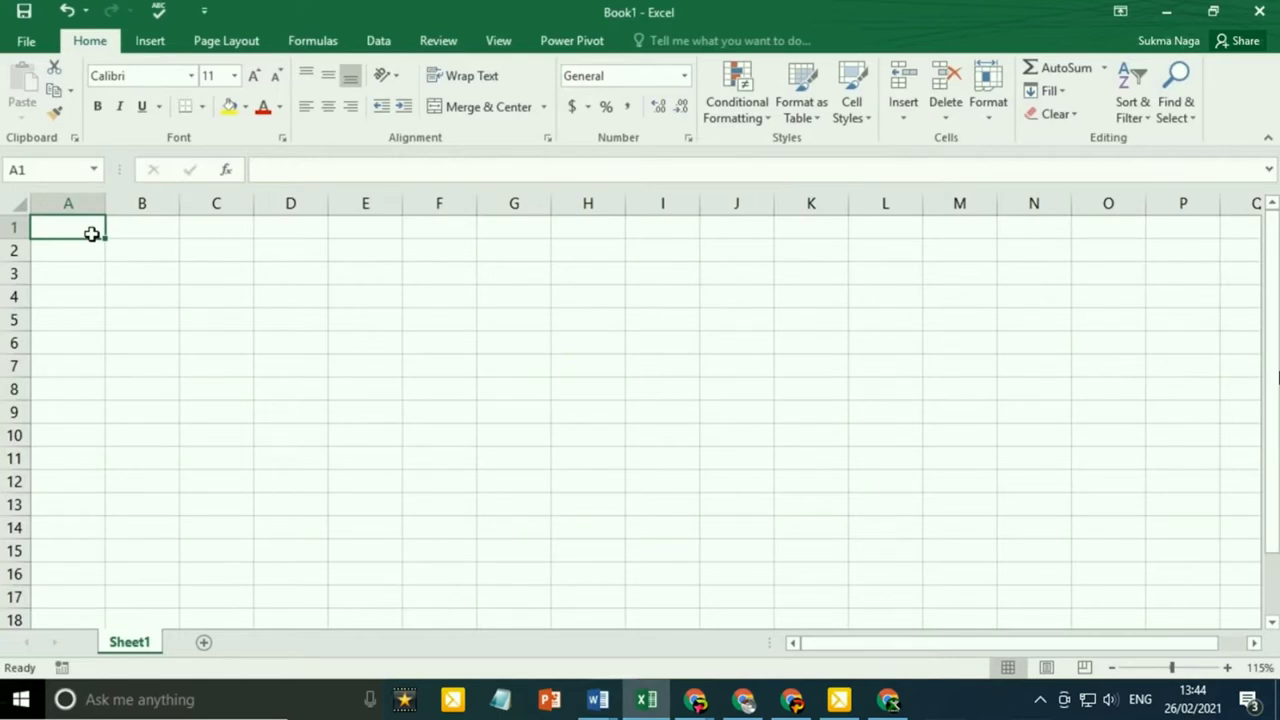
- Move the selection cell by cell down column A to A5 and back up to A1
key("Down")
key("Down")
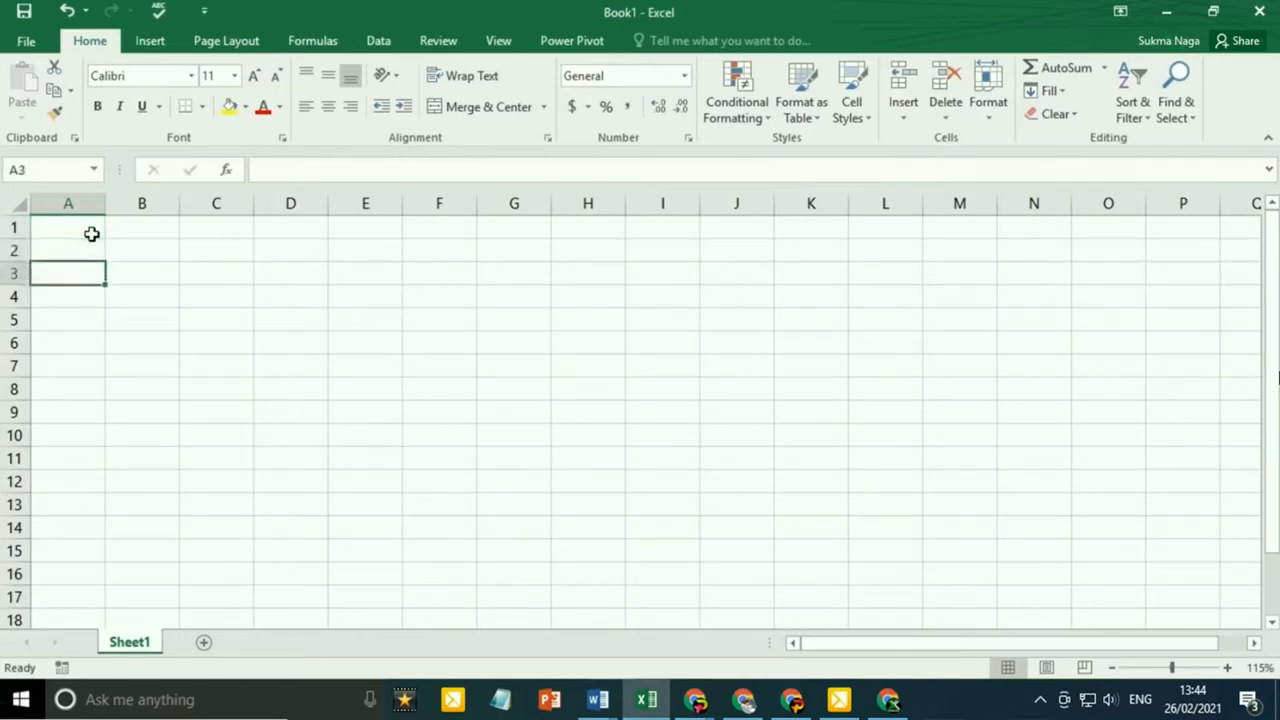
key("Down")
key("Down")
key("Up")
key("Up")
key("Up")
key("Up")
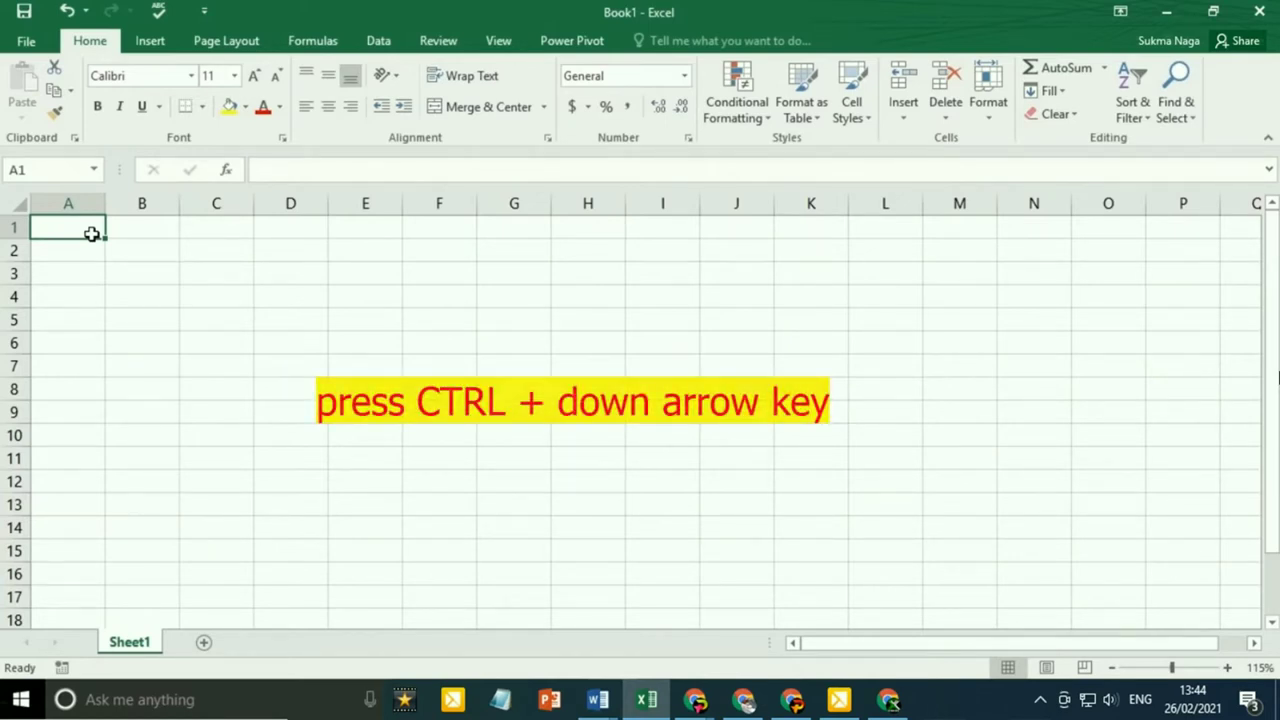
- Jump from A1 to the sheet's last row and back, and to the last column, XFD, and back
key("ctrl+Down")
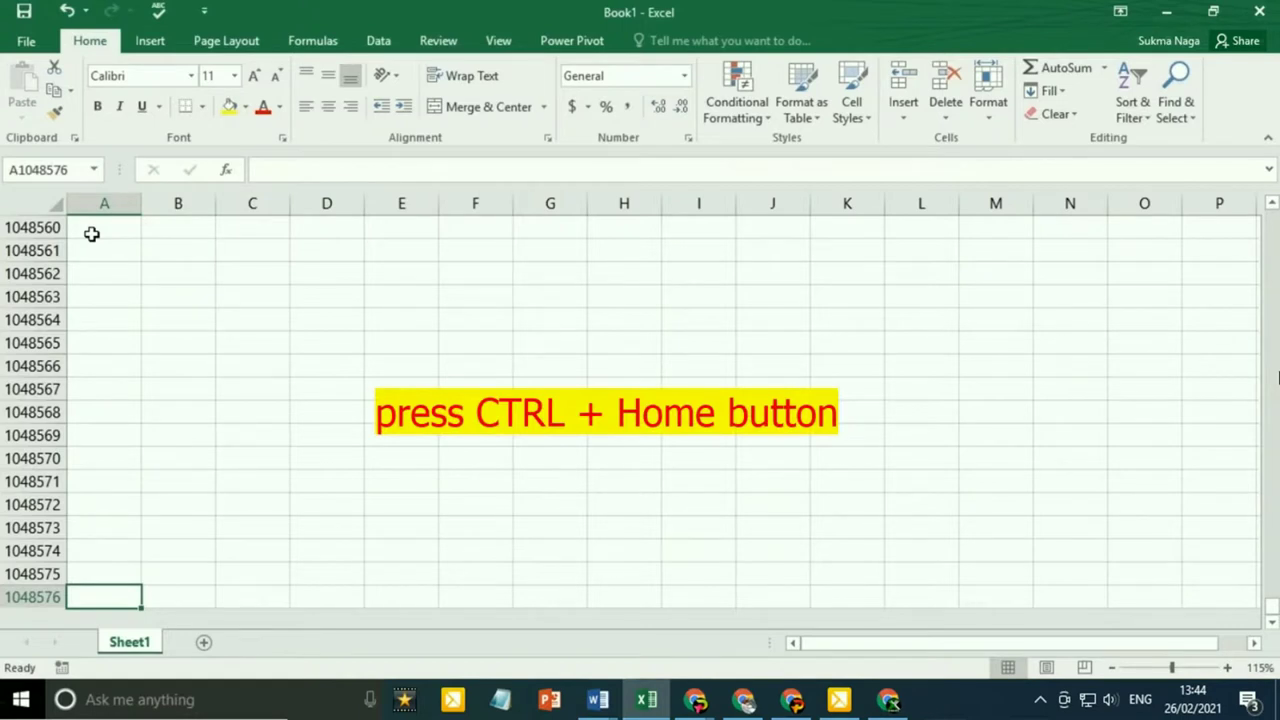
key("ctrl+Home")
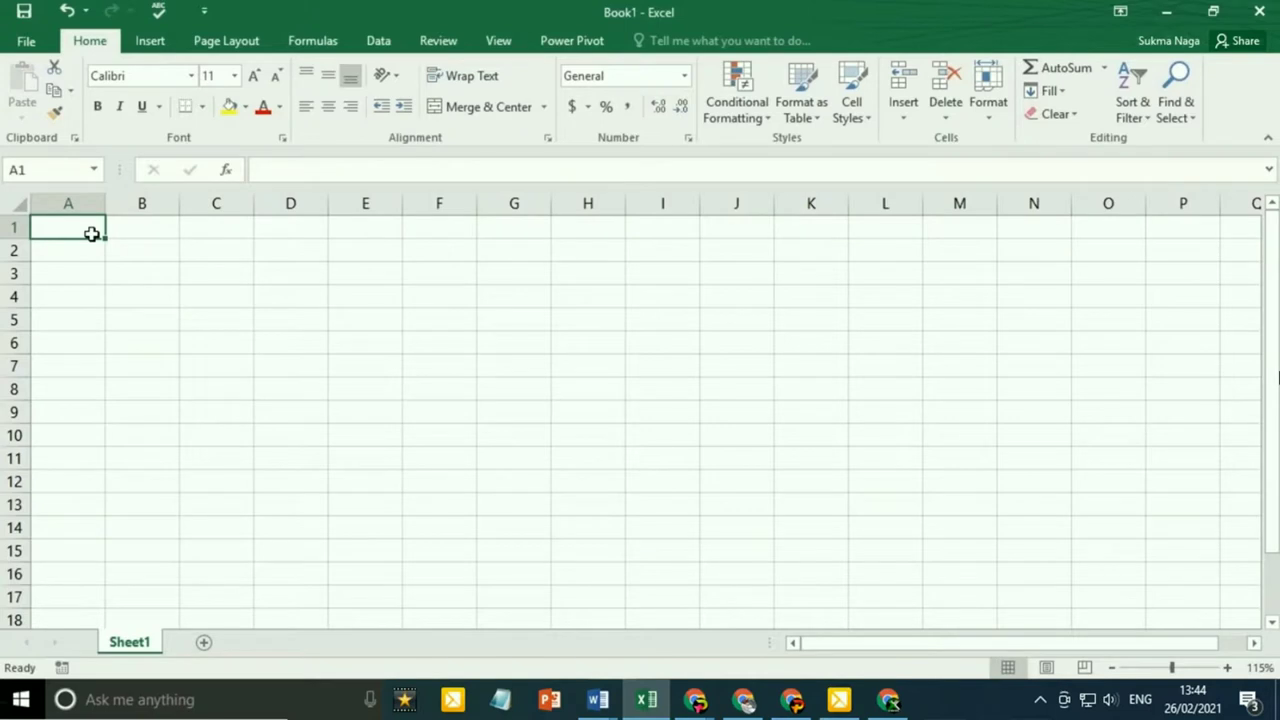
key("Right")
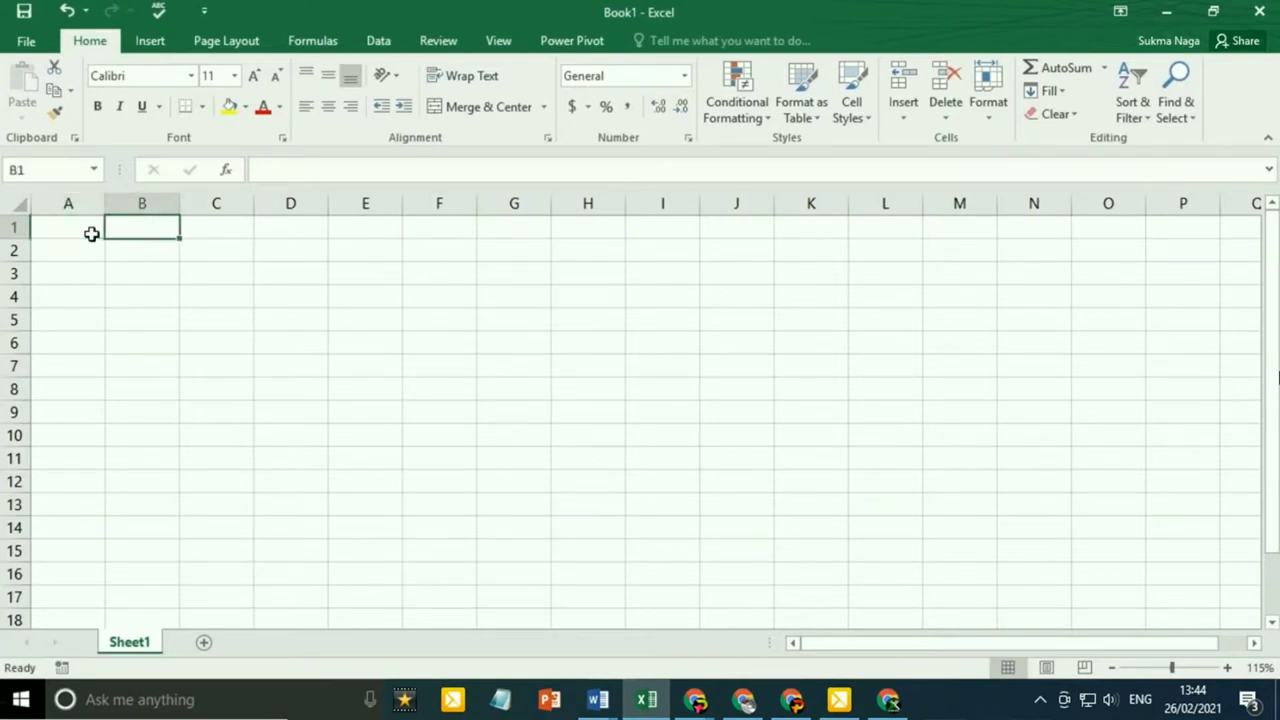
key("Left")
key("Right")
key("Left")
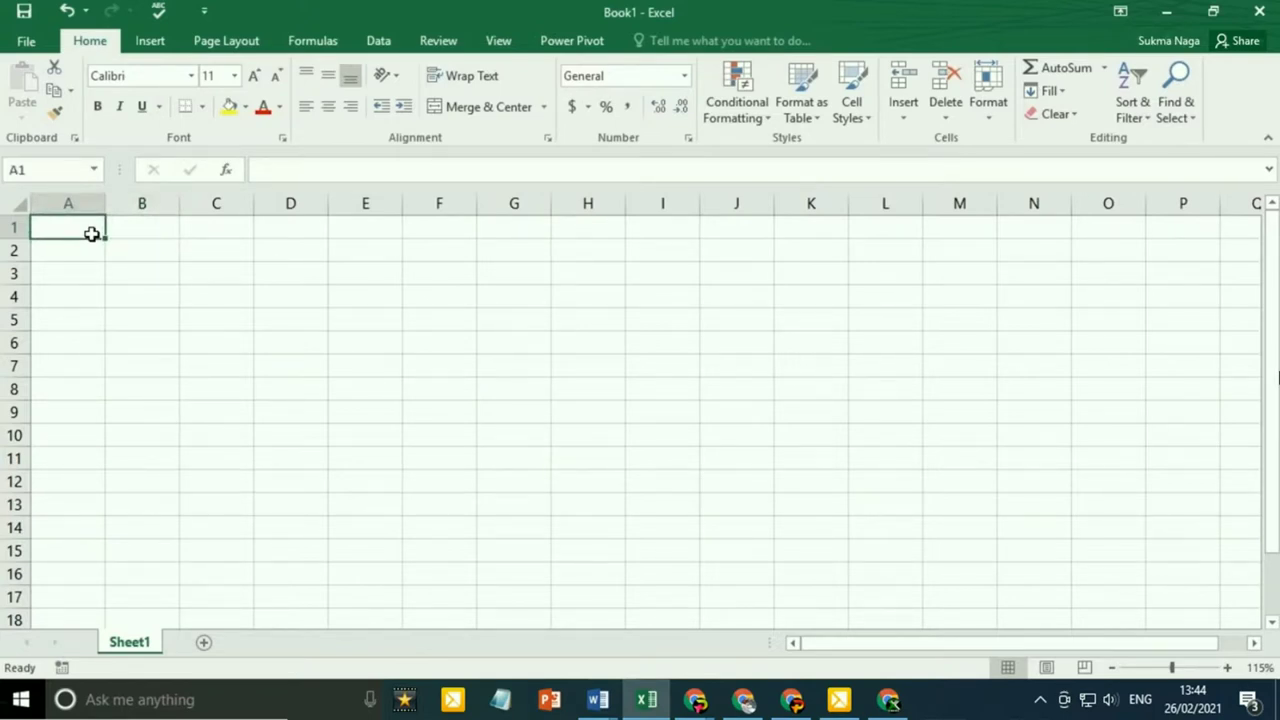
key("ctrl+Right")
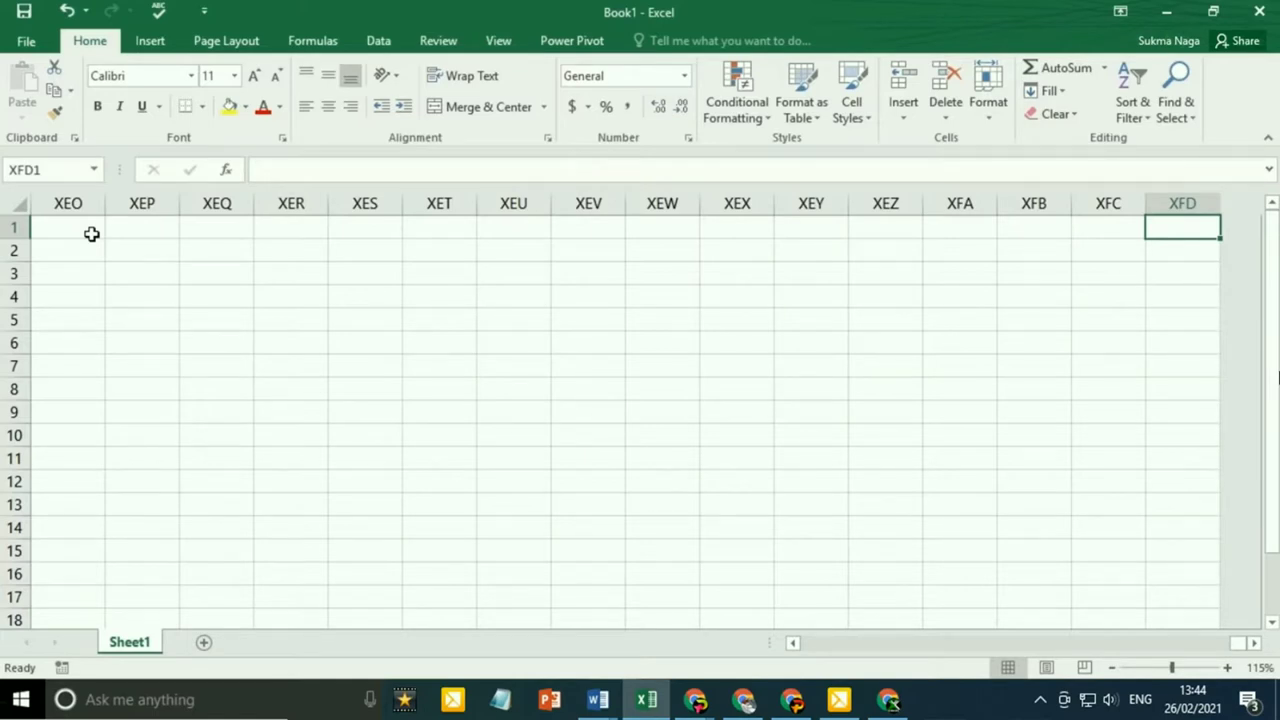
key("ctrl+Left")
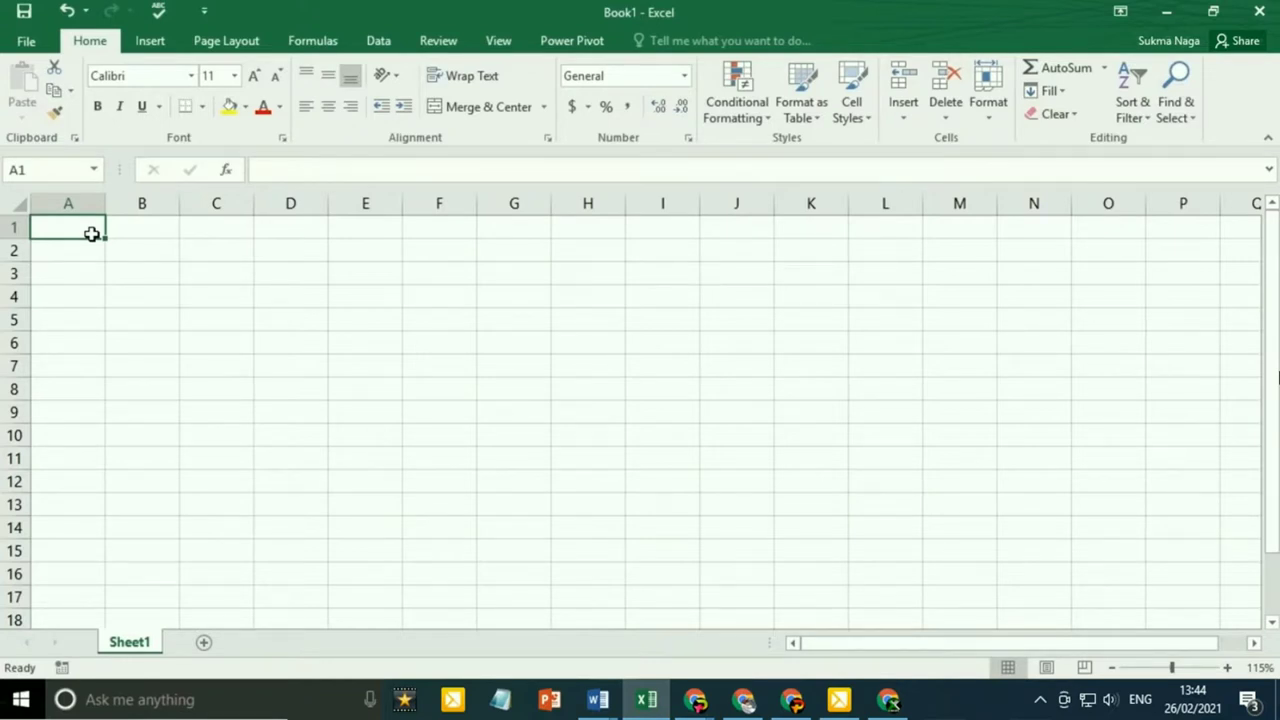
- Select the range A1:C5, reselect only A1, and extend the selection cell by cell to A1:D6
left_click_drag(91, 233, 205, 327)
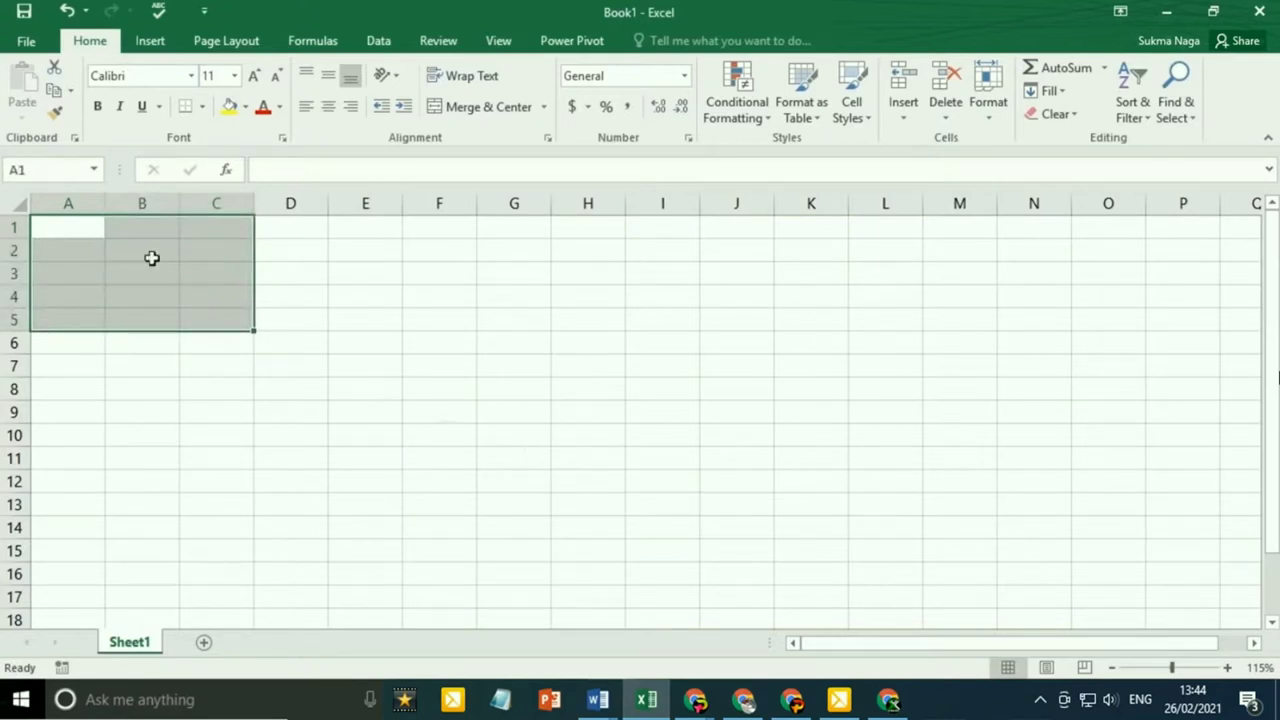
left_click(77, 227)
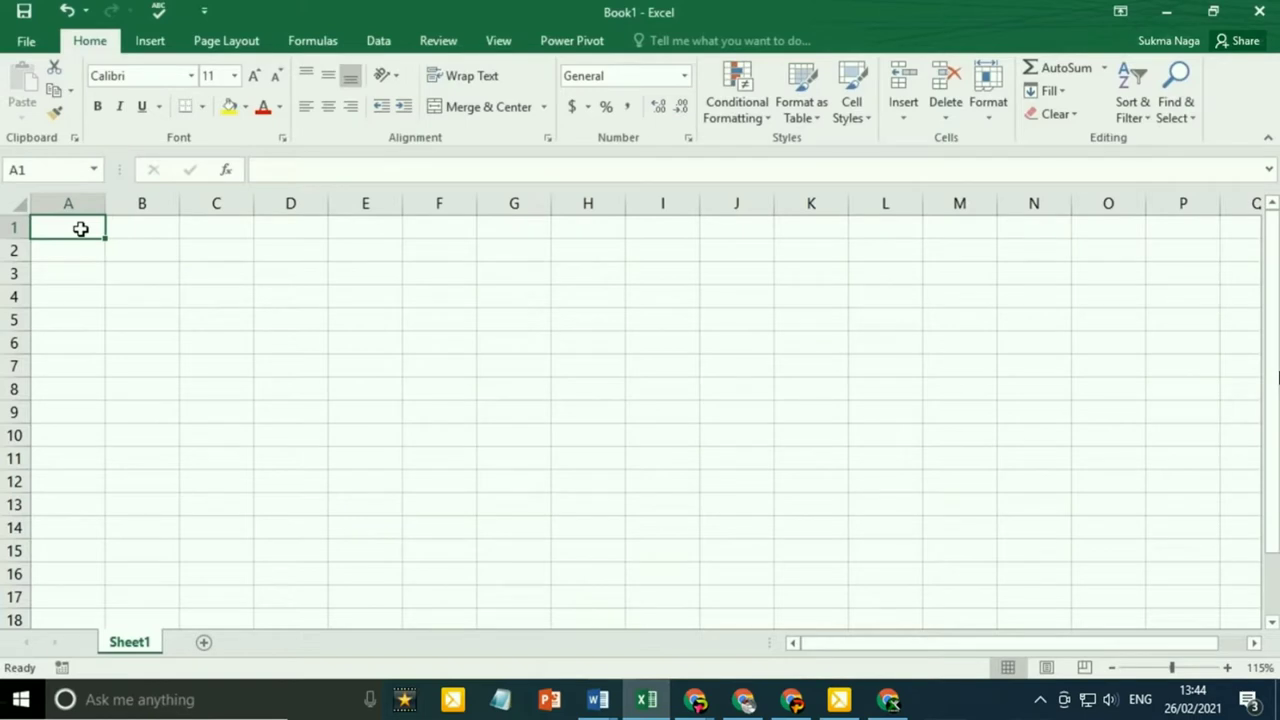
key("shift+Down")
key("shift+Down")
key("shift+Down")
key("shift+Down")
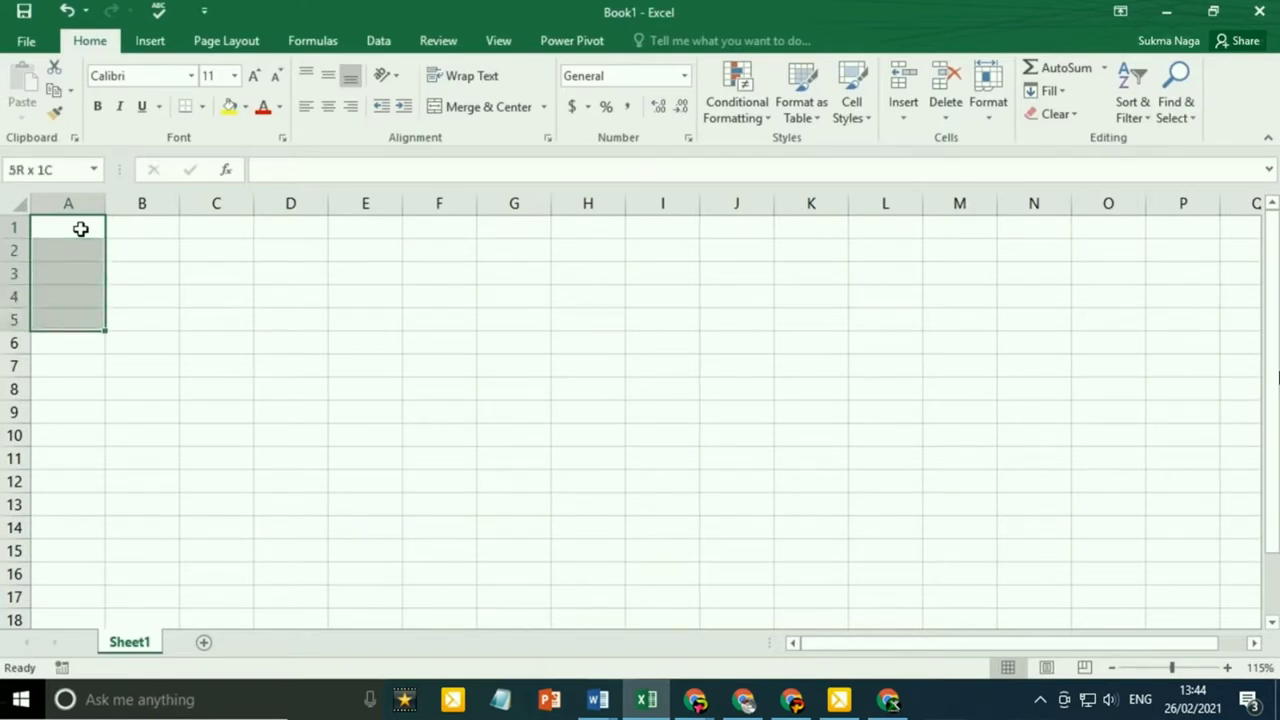
key("shift+Right")
key("shift+Right")
key("shift+Down")
key("shift+Right")
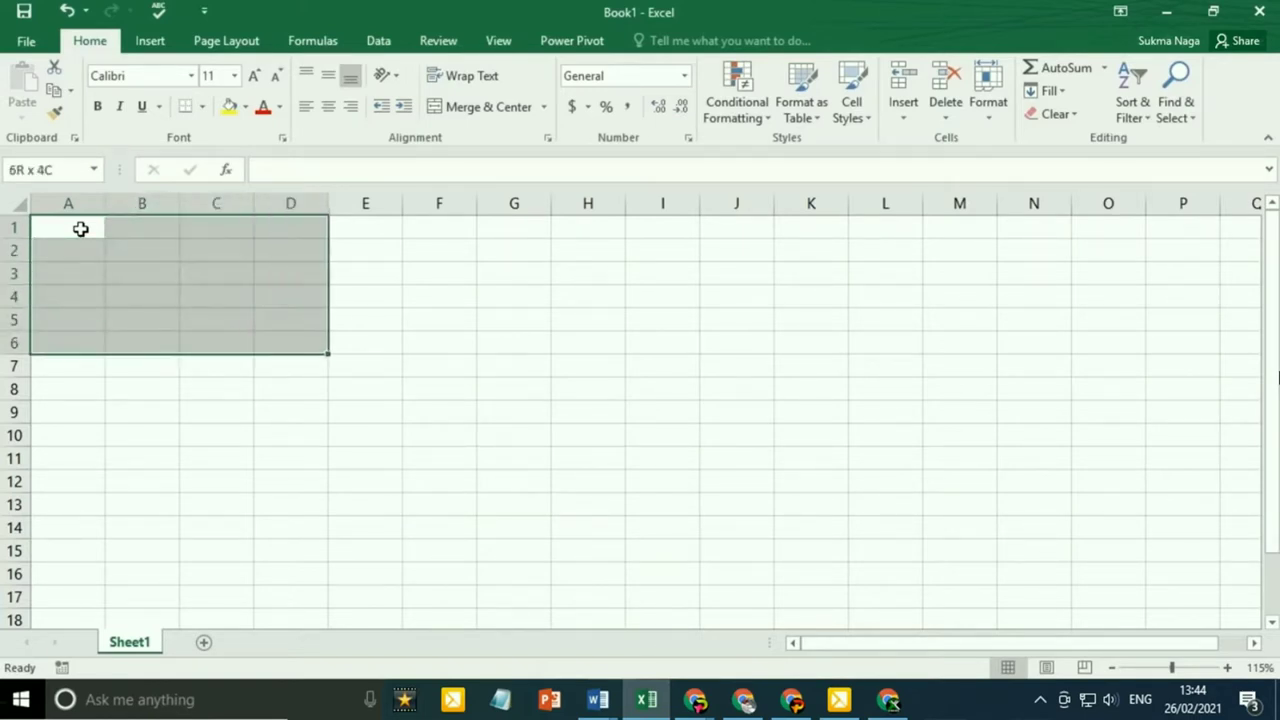
- Extend the selection to A1:F10, and reduce it to cell A1 again
key("shift+Down")
key("shift+Down")
key("shift+Down")
key("shift+Down")
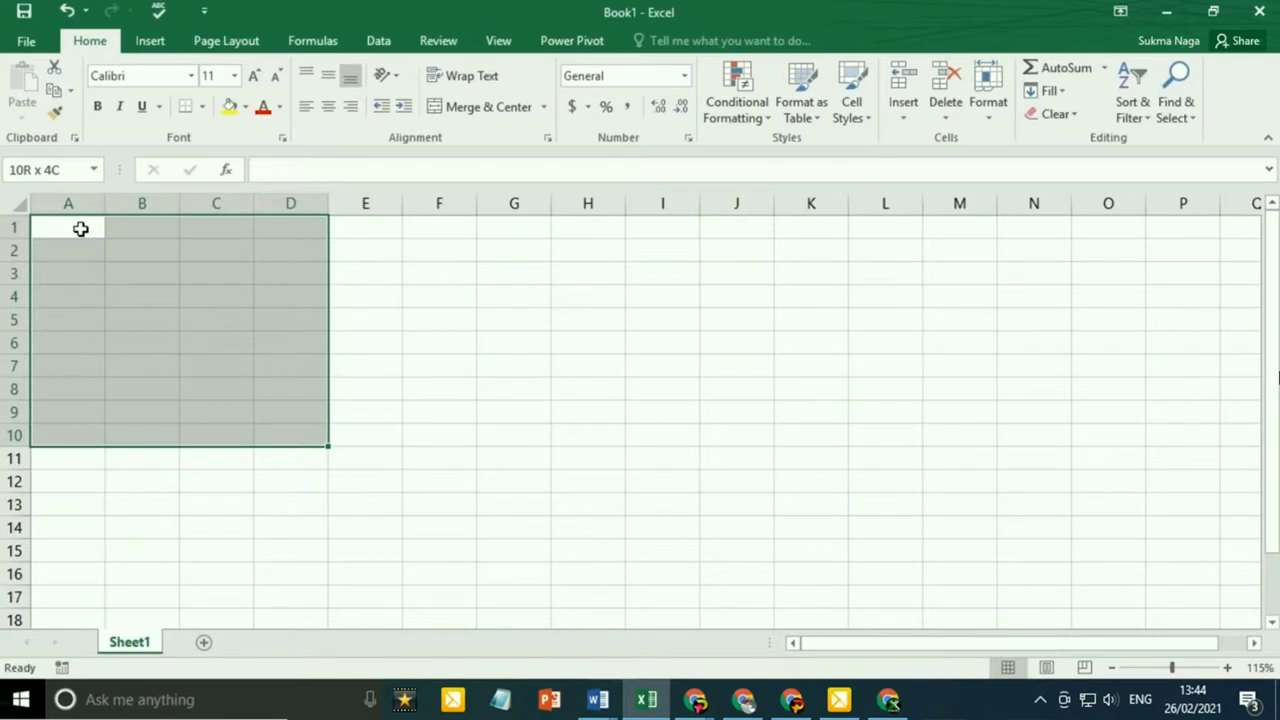
key("shift+Right")
key("shift+Right")
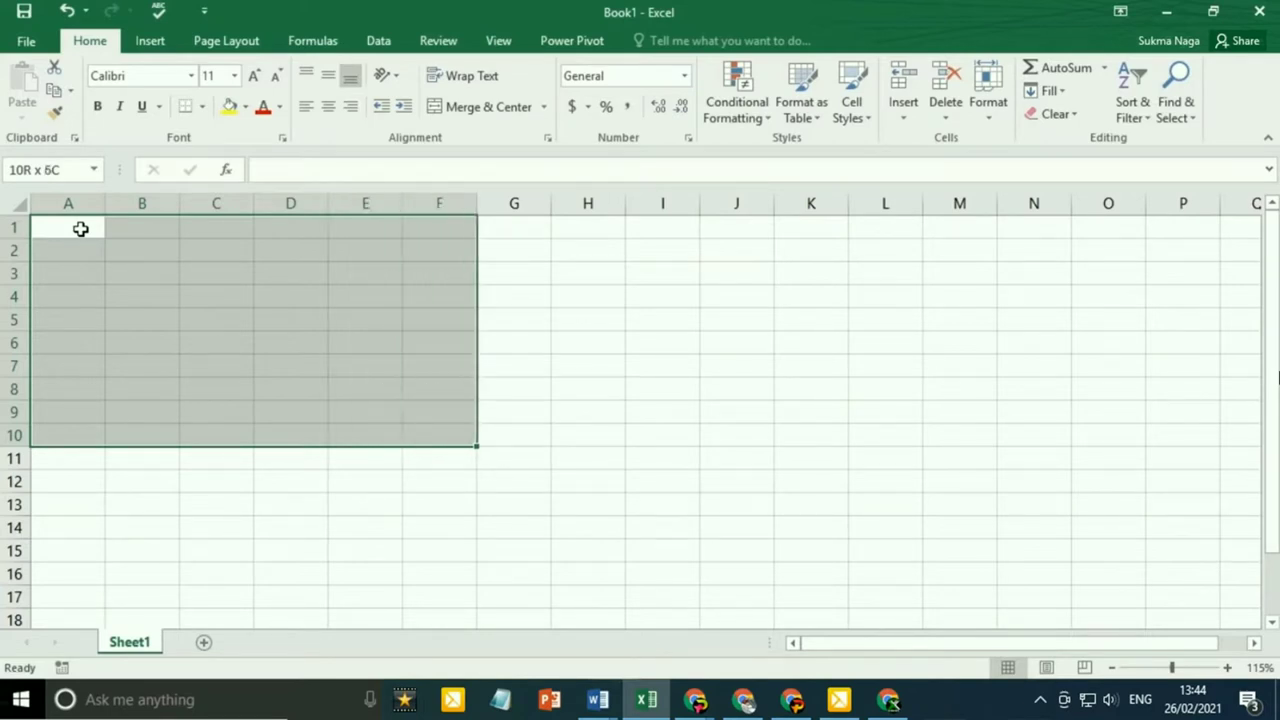
left_click_drag(81, 229, 81, 229)
left_click(81, 229)
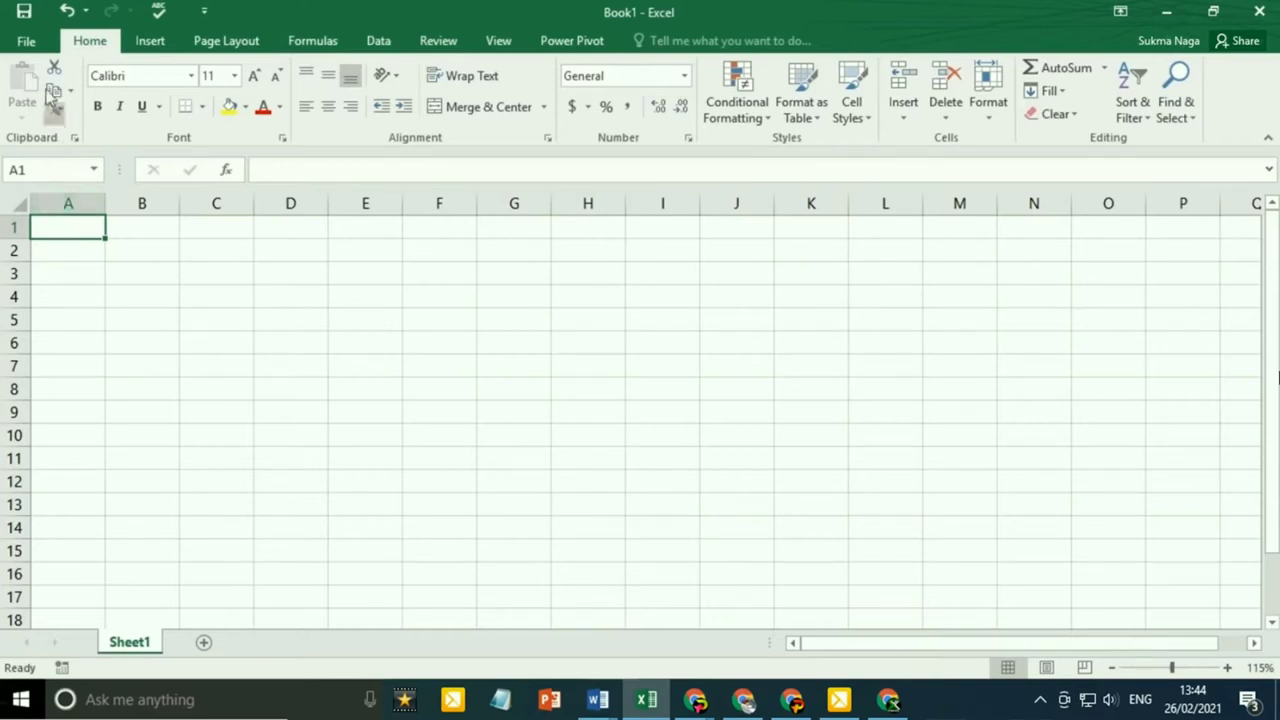
- View the templates for new workbooks, return to the worksheet, and create a new blank workbook
left_click(27, 42)
left_click(46, 128)
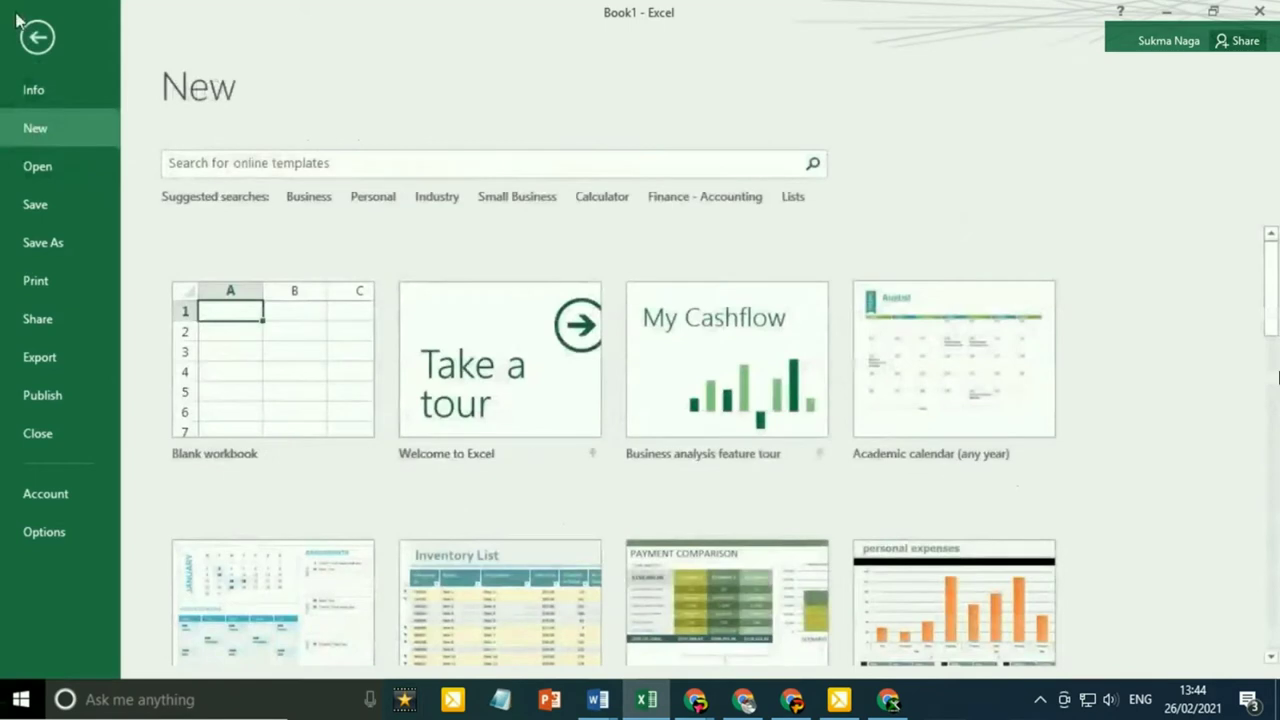
left_click(37, 37)
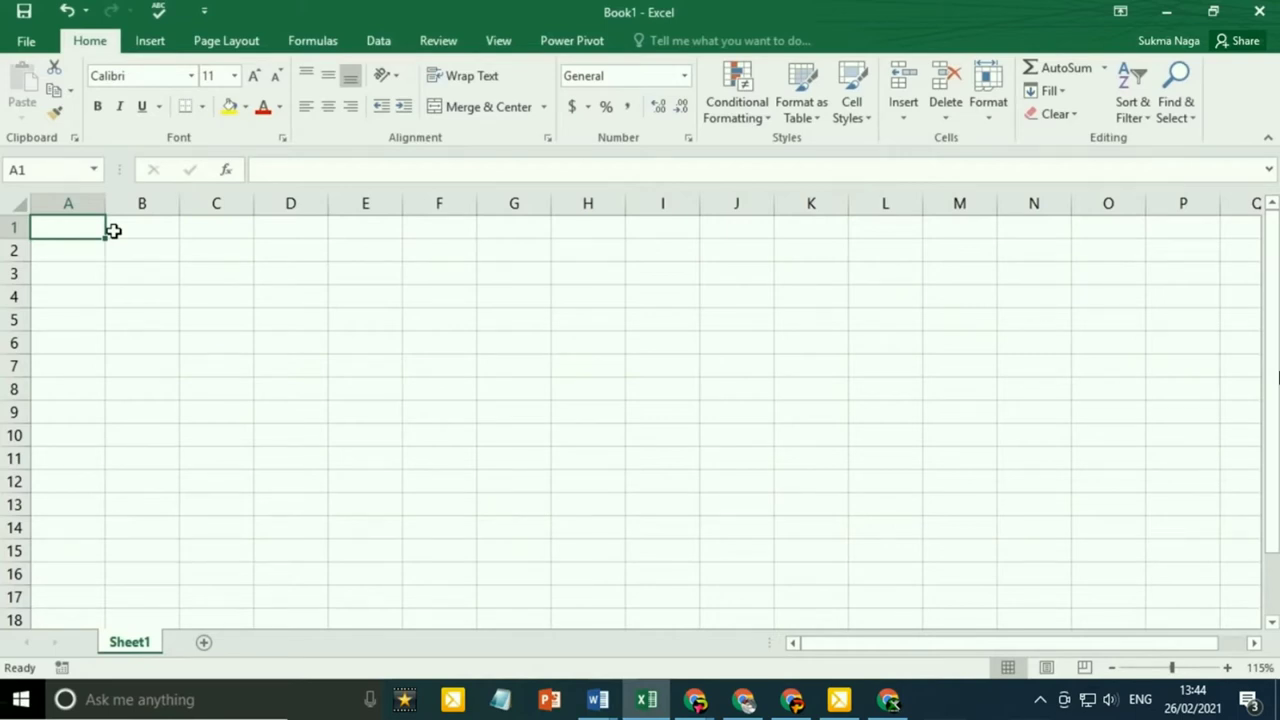
key("ctrl+n")
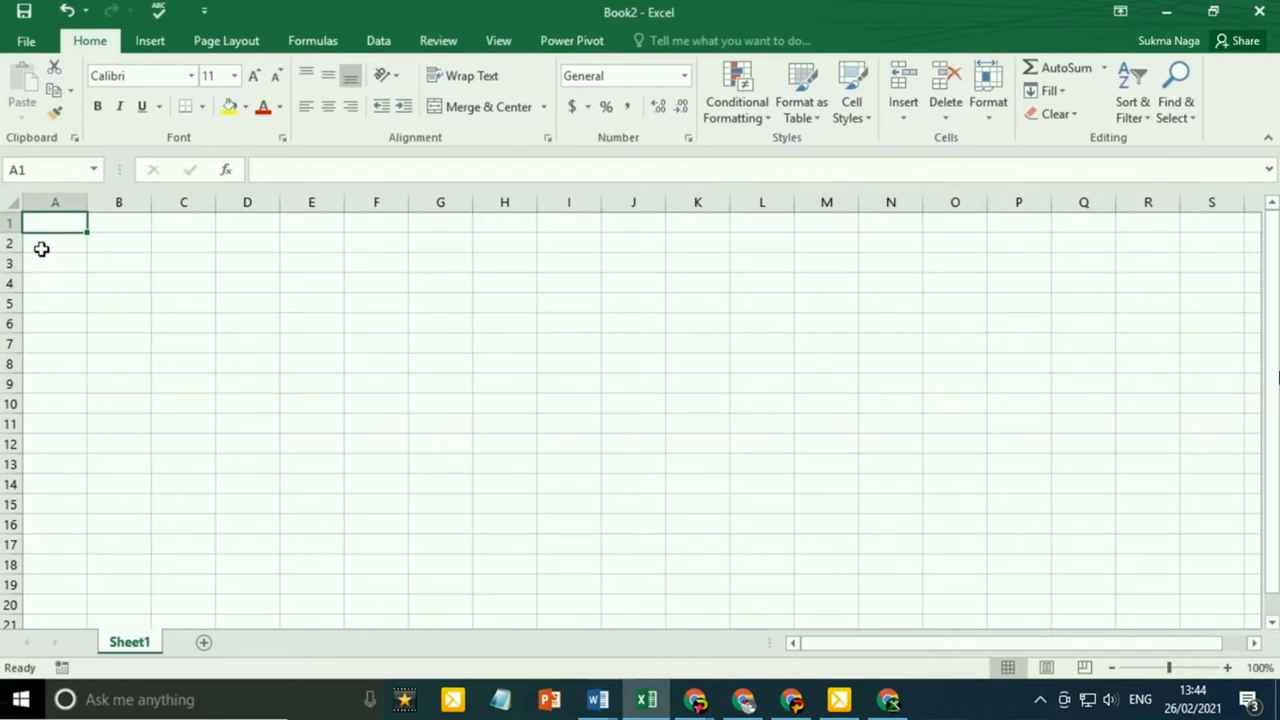
- Review the recent workbooks and storage locations available for opening a file, and return to the worksheet
key("ctrl+o")
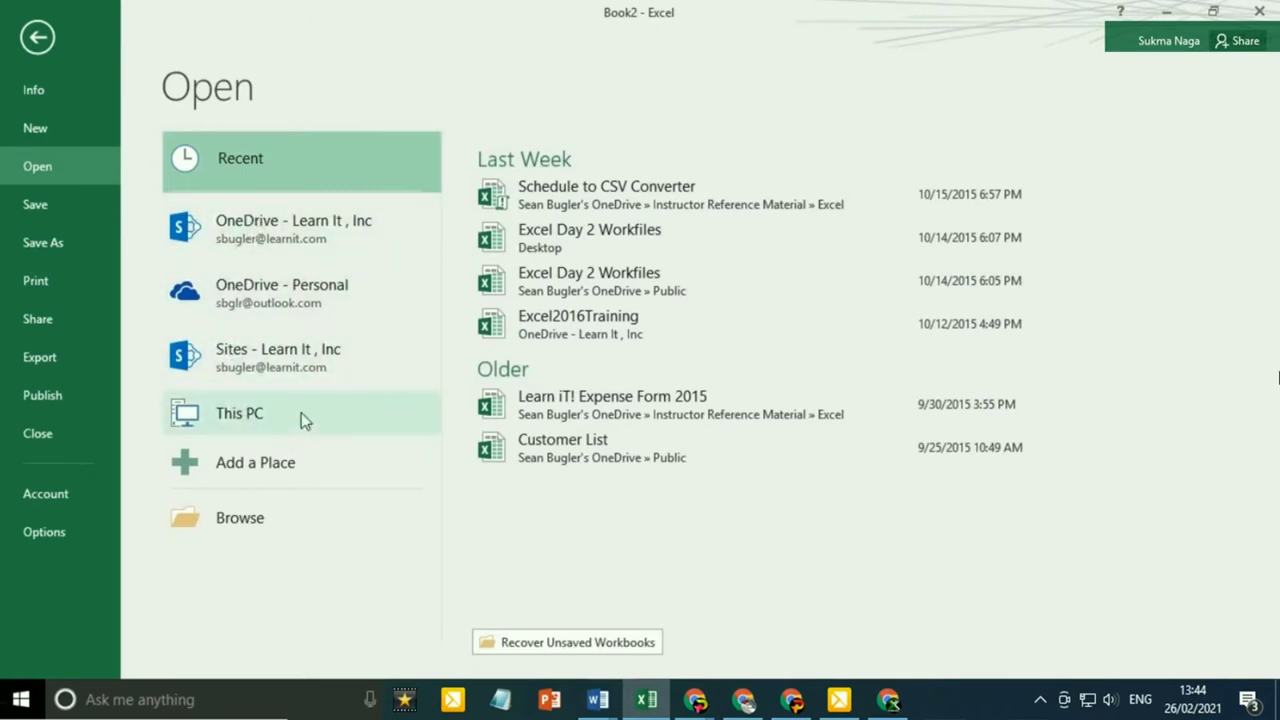
left_click(37, 37)
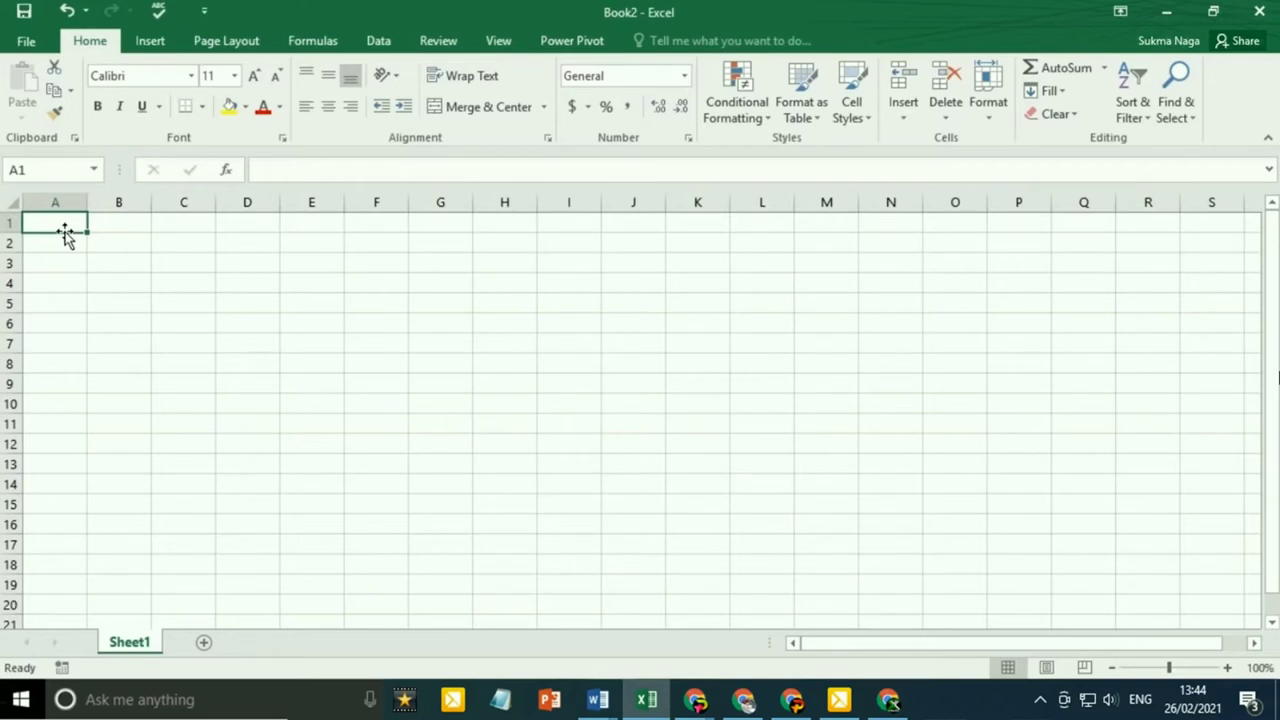
- Save the new workbook to the Desktop folder on this PC with the file name PracticeSave
key("ctrl+s")
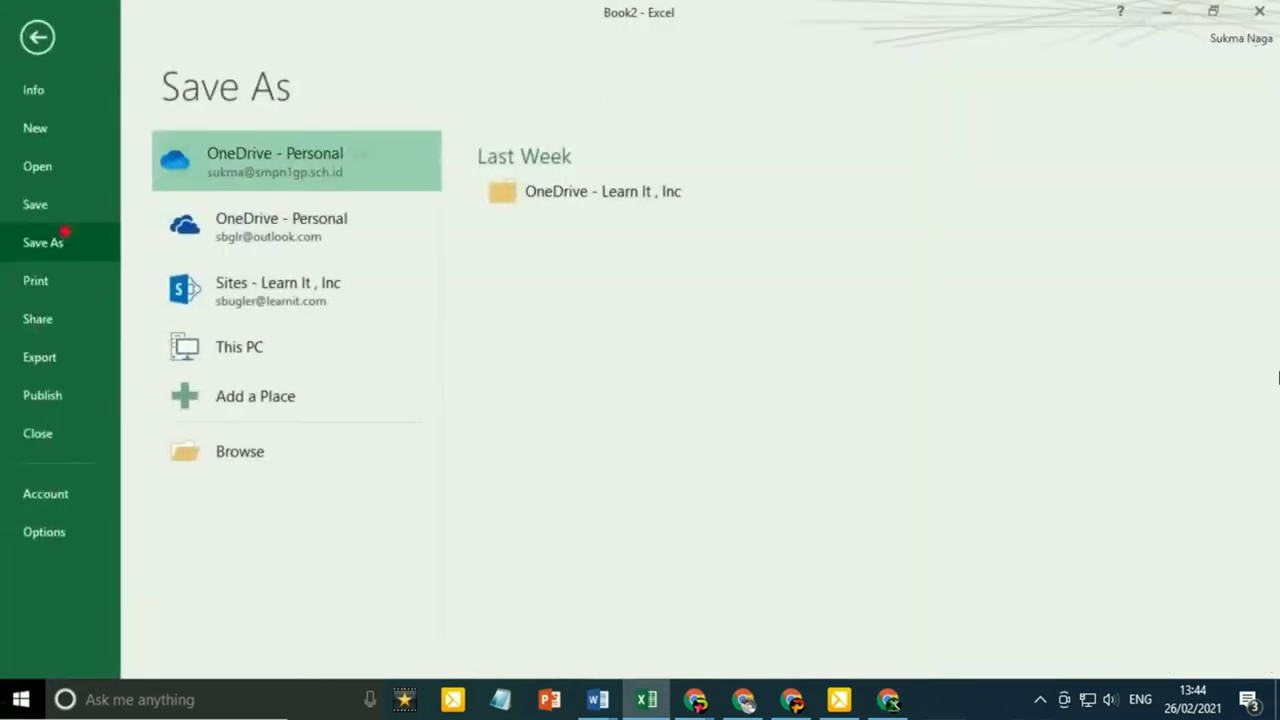
left_click_drag(124, 39, 379, 125)
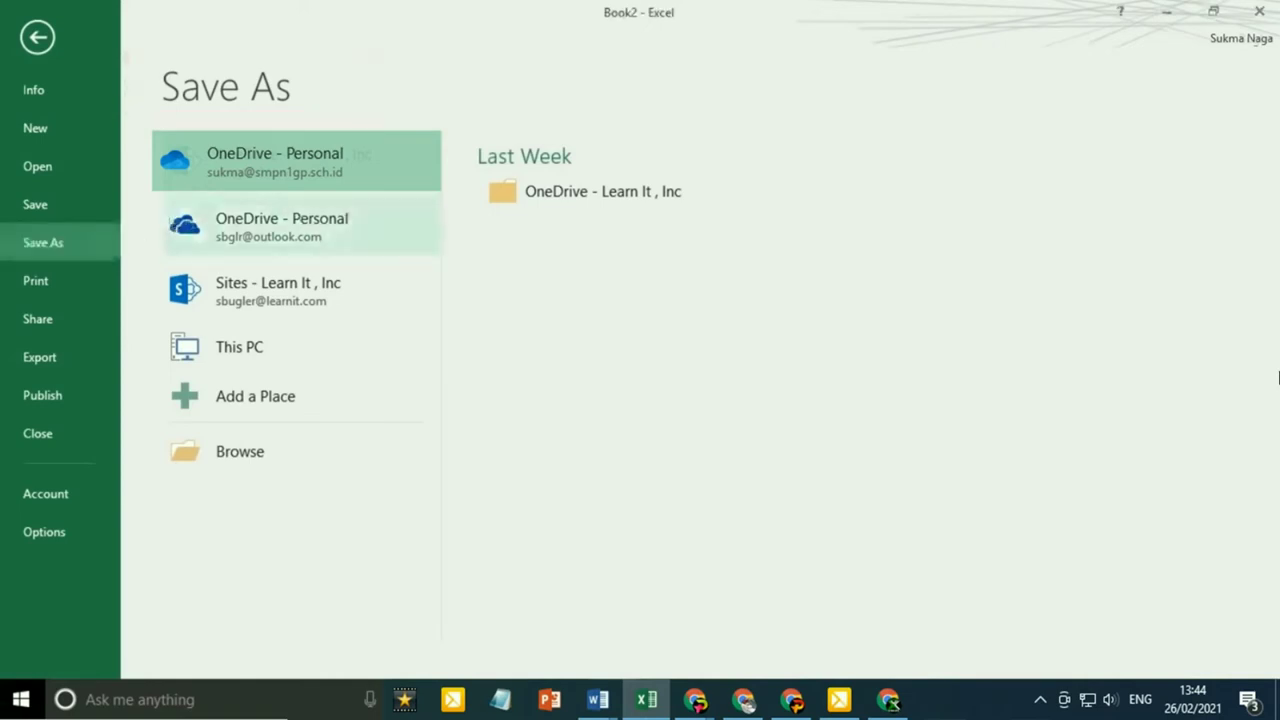
left_click(222, 366)
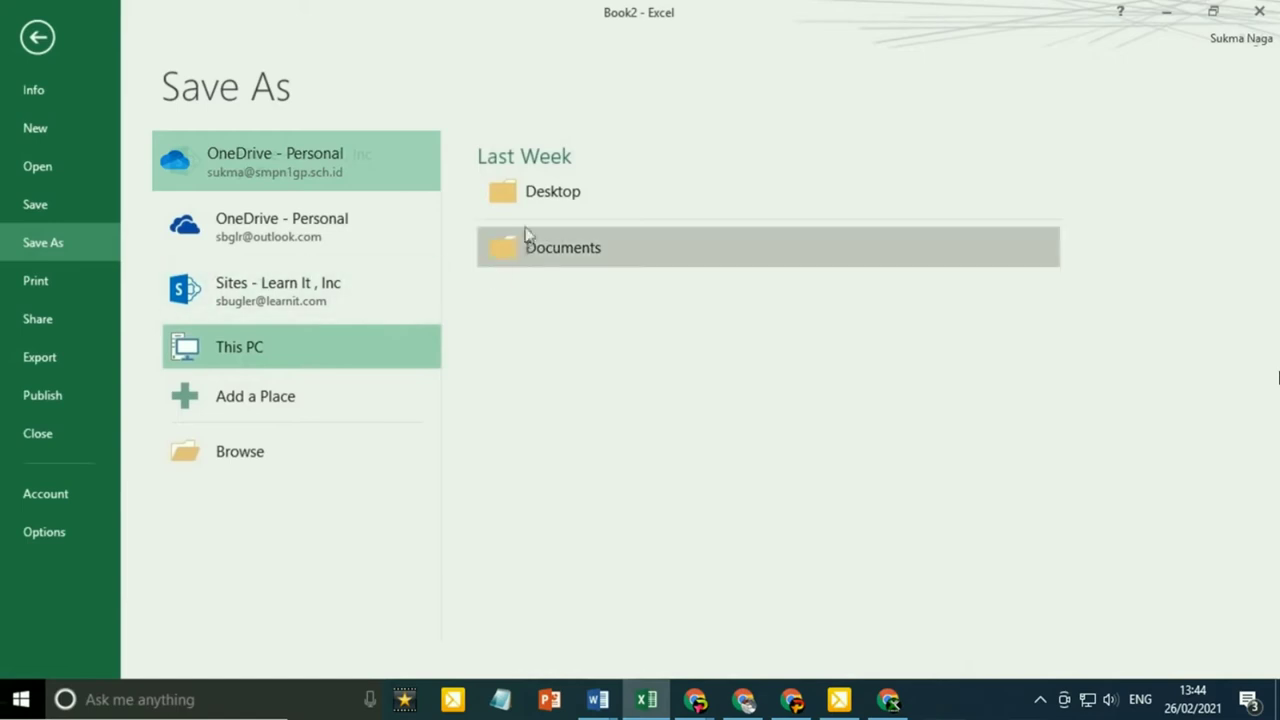
left_click(545, 192)
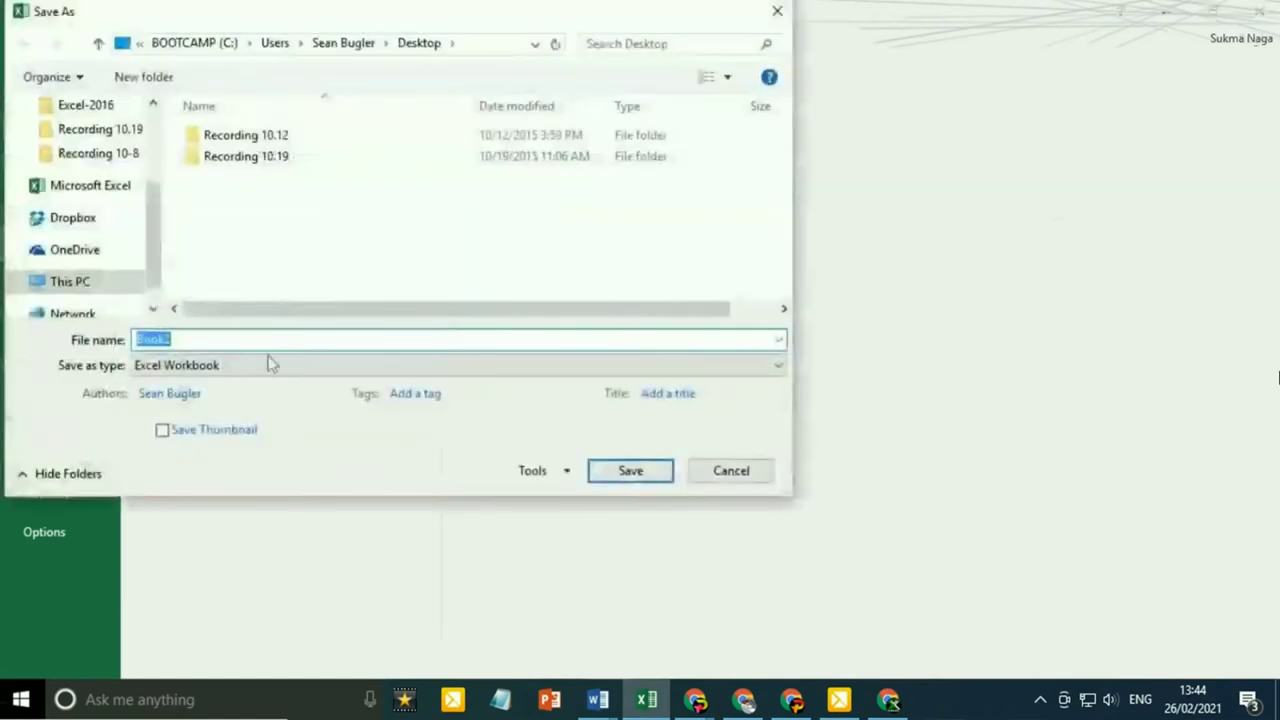
type("Practi")
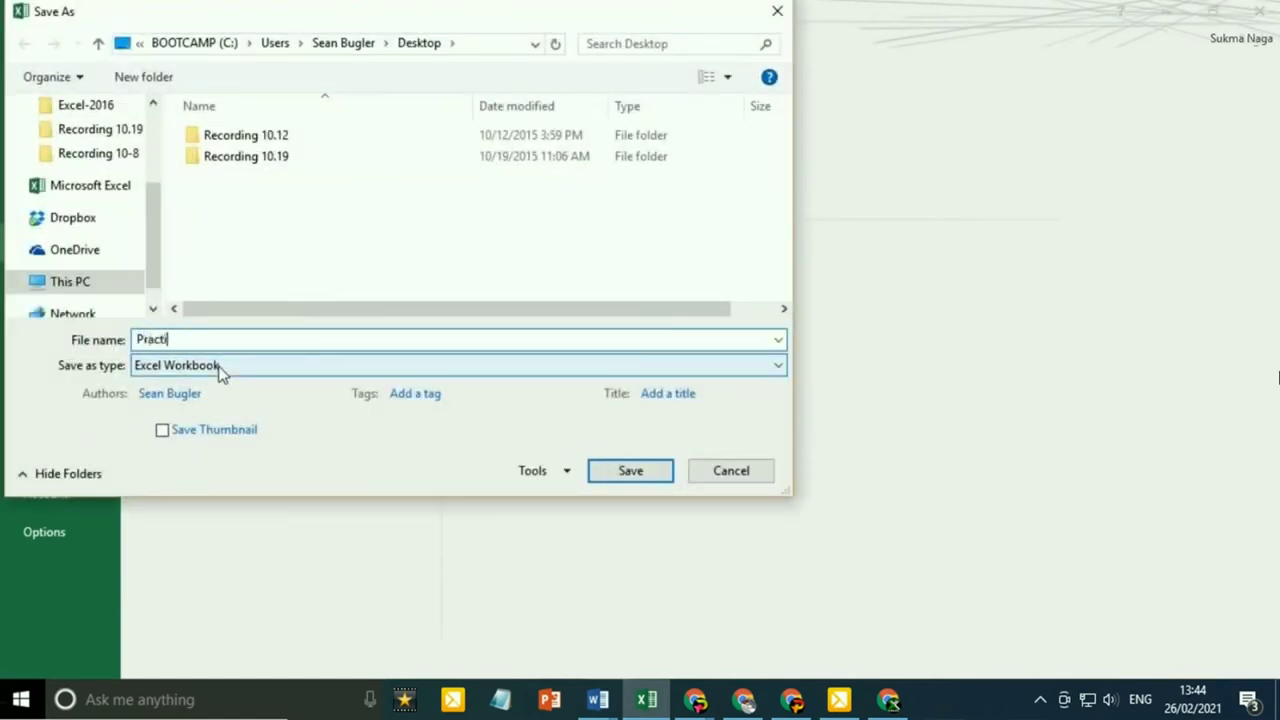
type("ceSave")
key("Return")
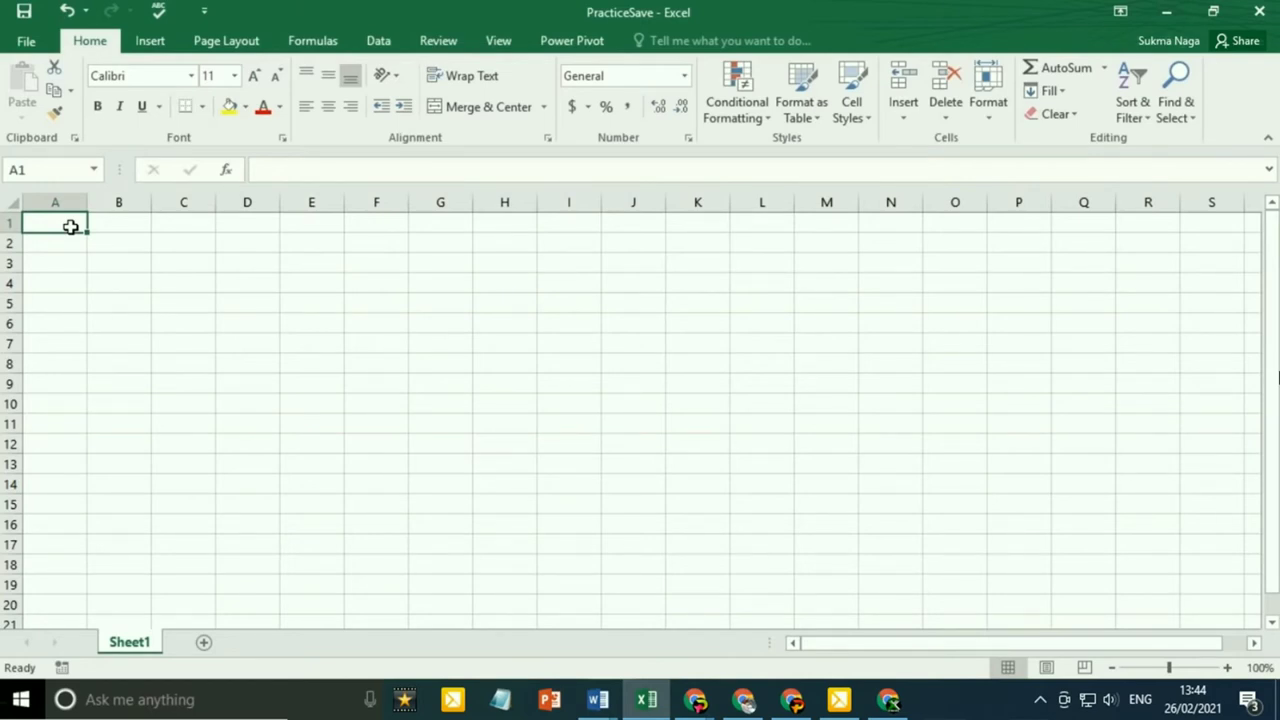
- Review the file types available when saving PracticeSave under another format, keep Excel Workbook, and cancel without saving
key("F12")
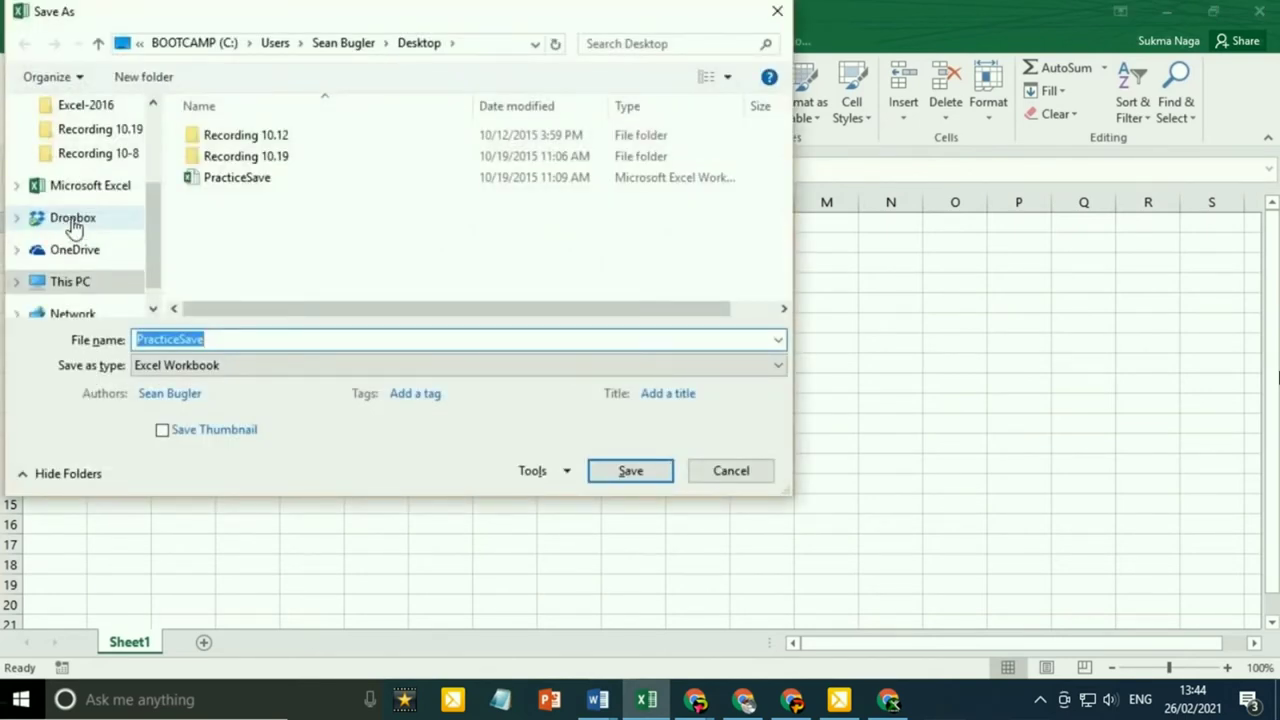
left_click_drag(151, 13, 253, 91)
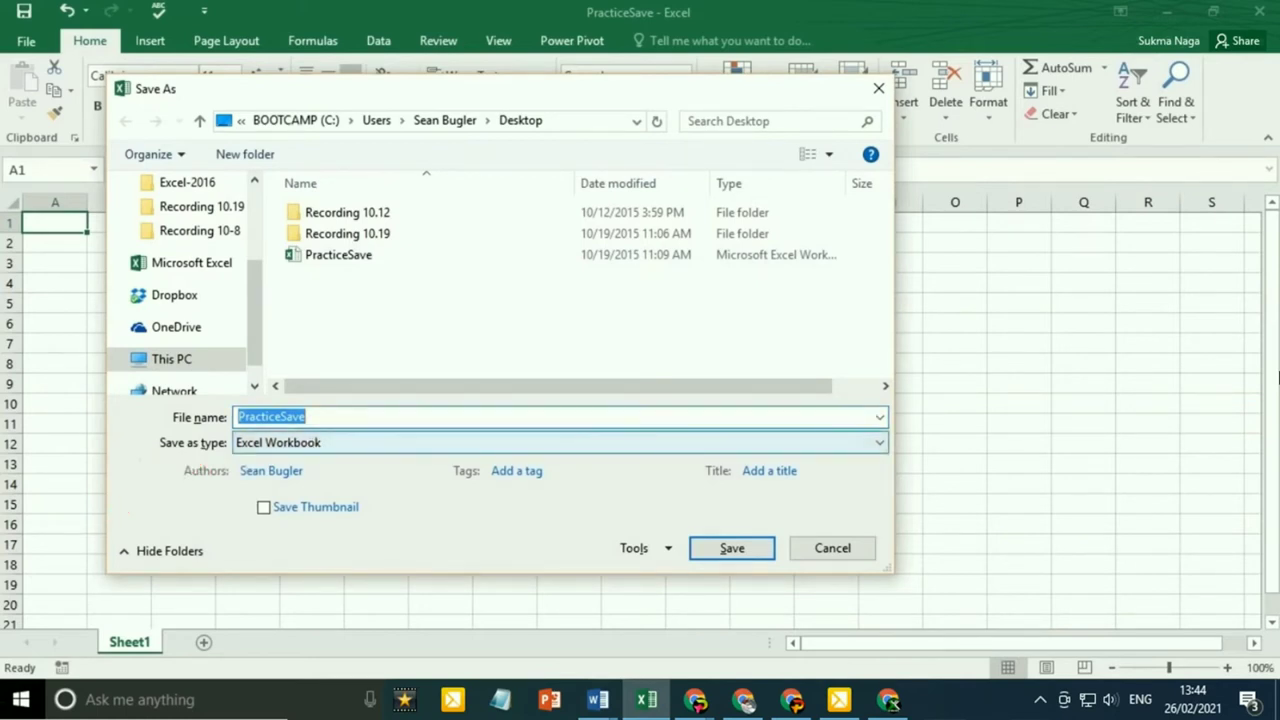
left_click(340, 447)
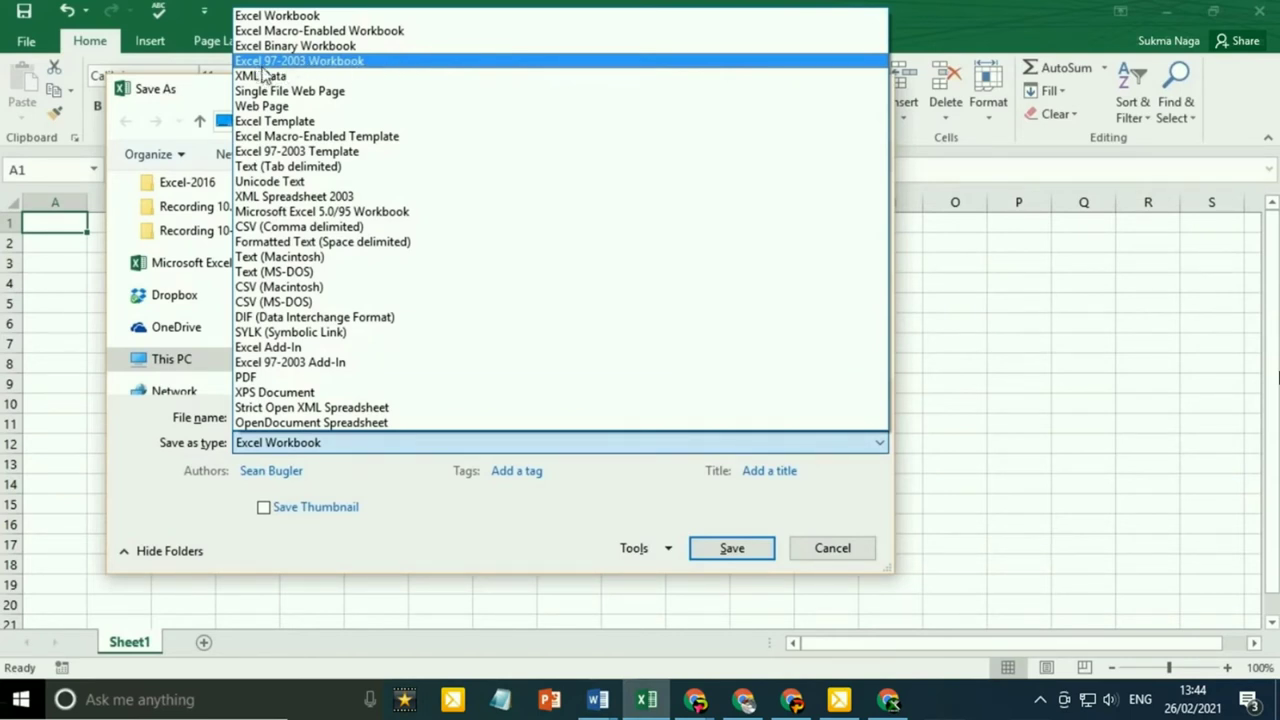
left_click(397, 64)
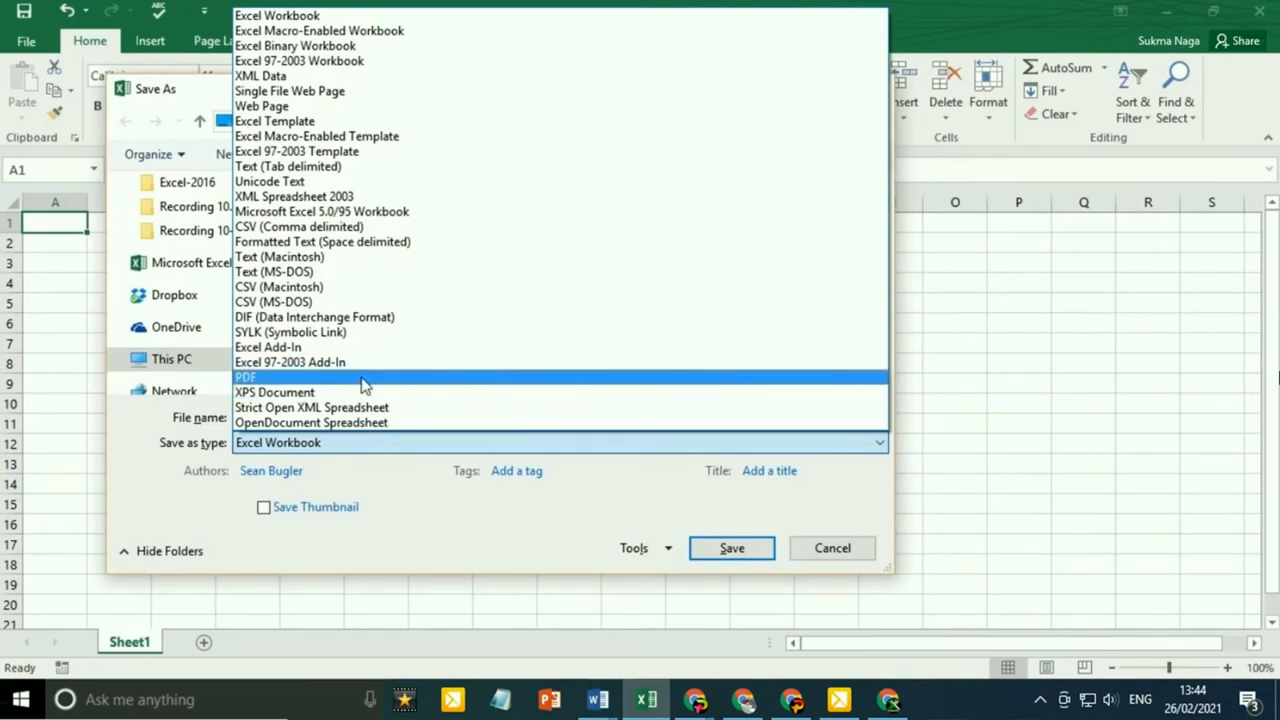
left_click(339, 17)
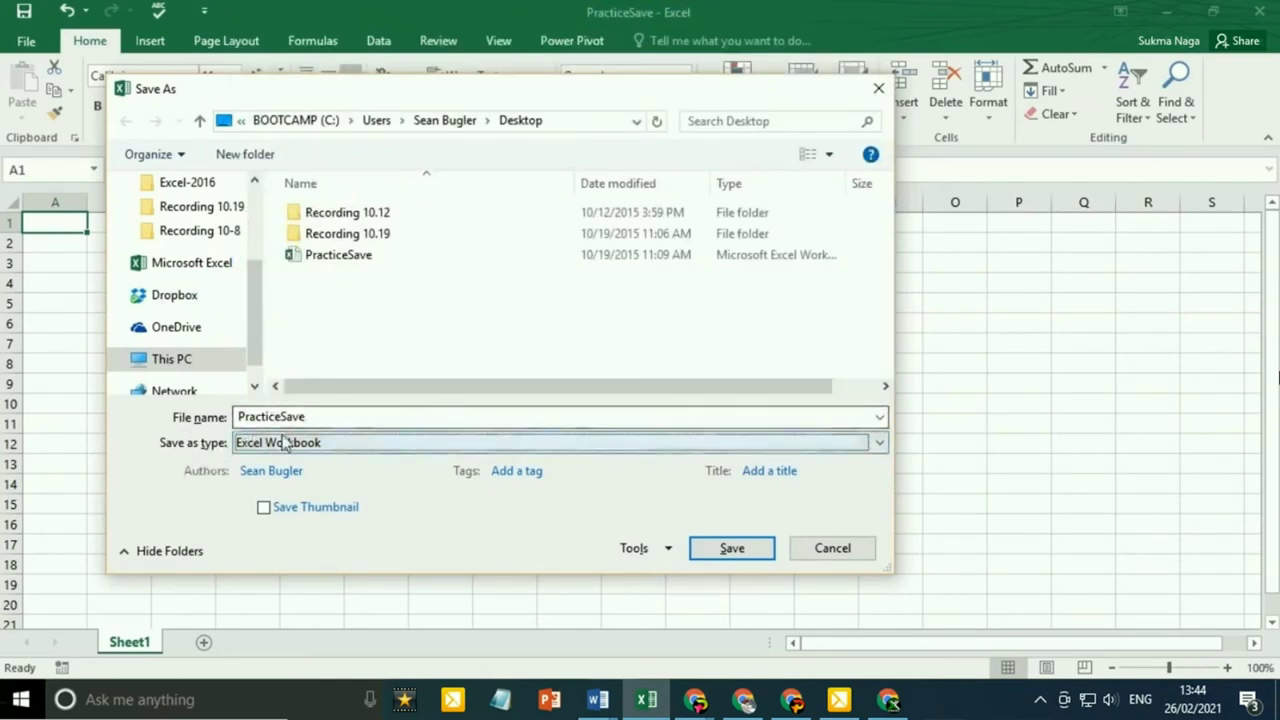
left_click(812, 551)
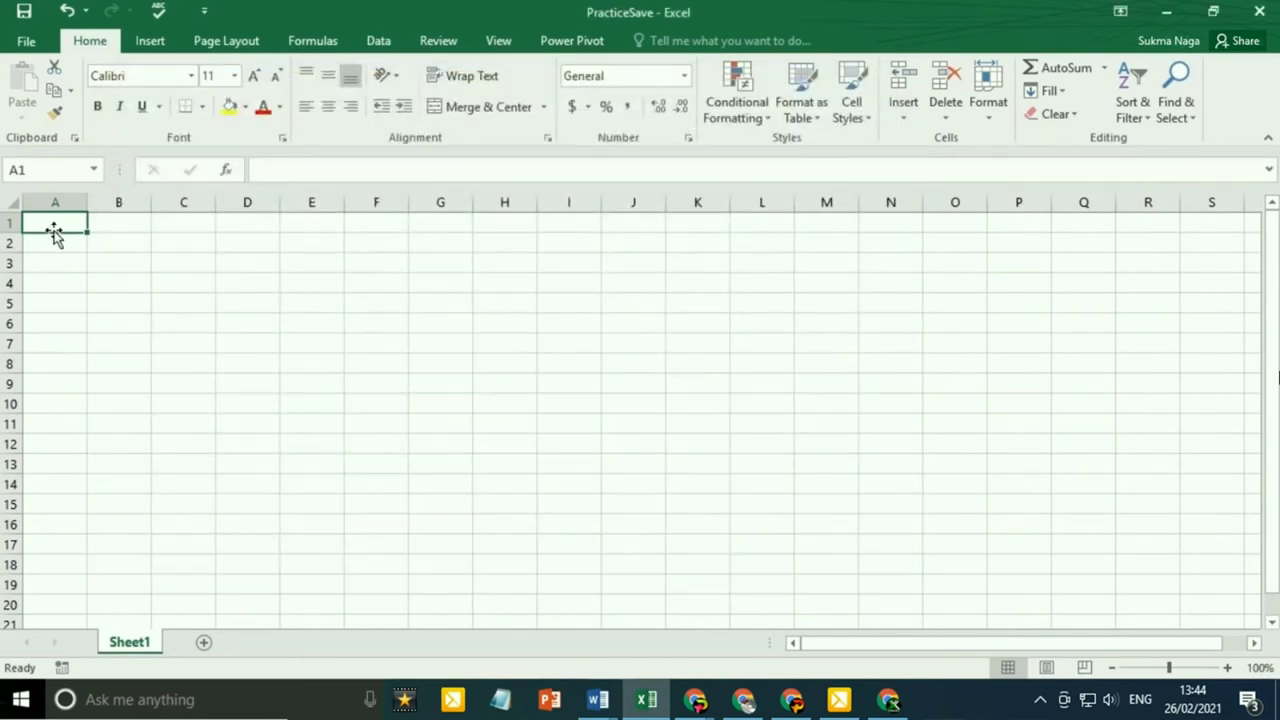